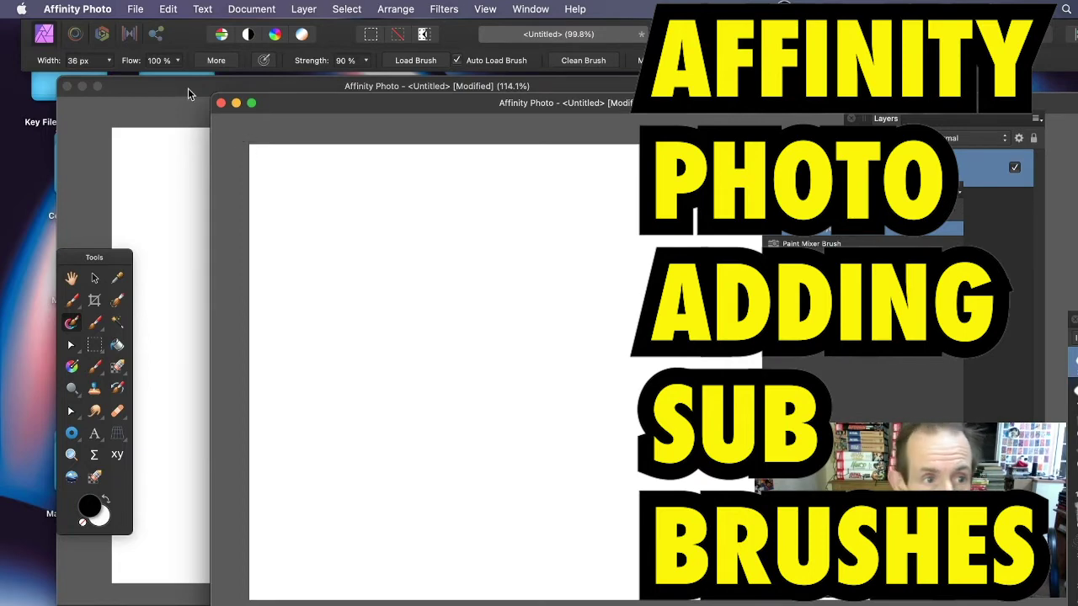
Step: Bring the untitled drawing document's window to the front
click(158, 86)
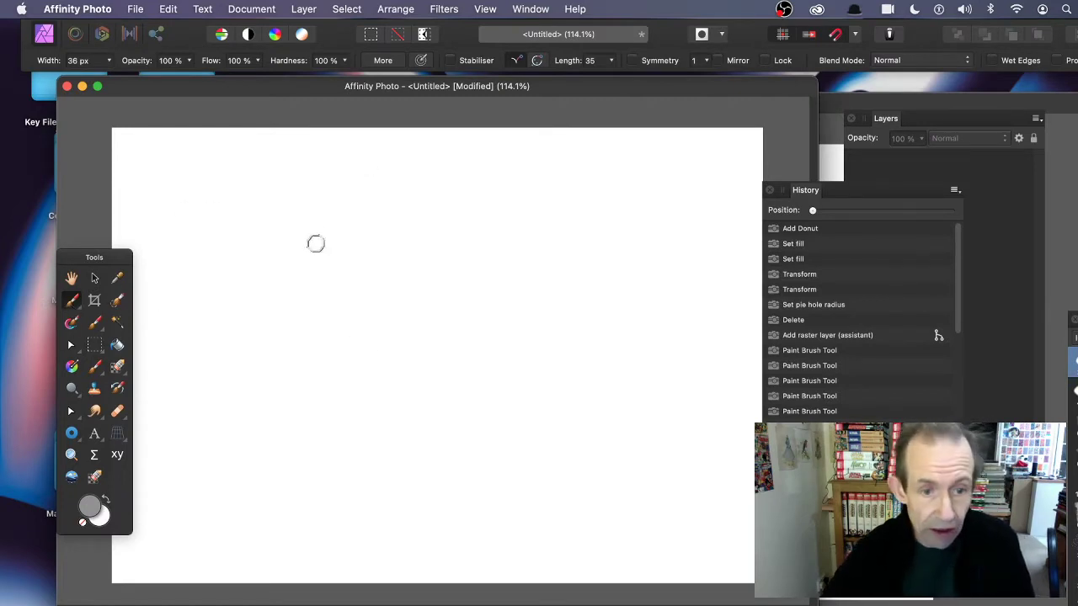
Step: Paint a grey spiral with five sweeping curved and wavy strokes flowing around it
mouse_move(336, 221)
mouse_down()
mouse_move(571, 332)
mouse_move(525, 461)
mouse_move(397, 384)
mouse_move(459, 319)
mouse_move(488, 393)
mouse_up()
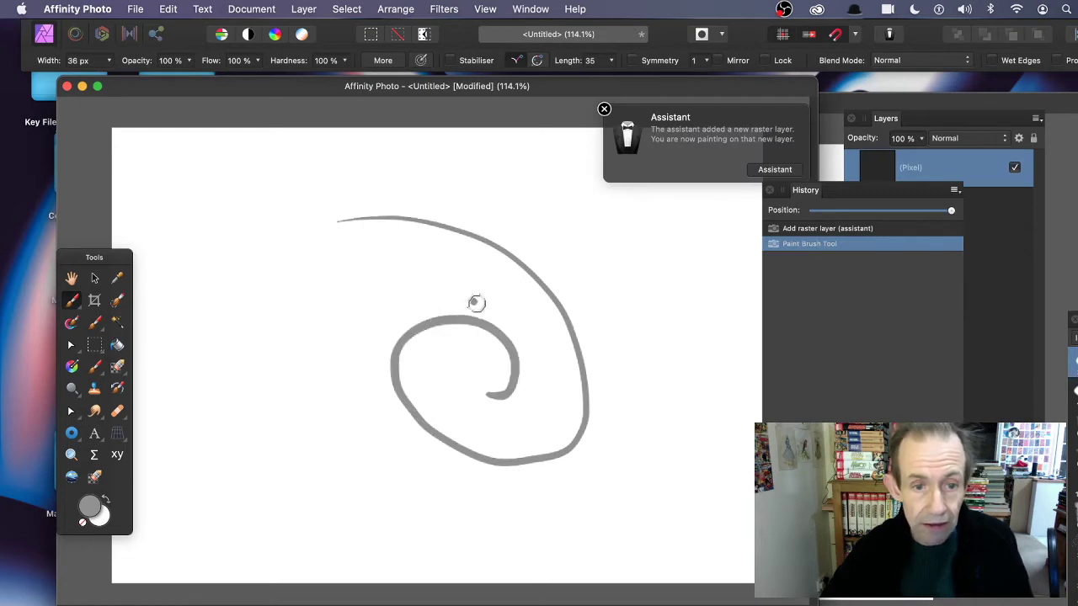
mouse_move(487, 299)
mouse_down()
mouse_move(264, 241)
mouse_move(243, 192)
mouse_up()
mouse_move(435, 299)
mouse_down()
mouse_move(285, 288)
mouse_move(209, 244)
mouse_up()
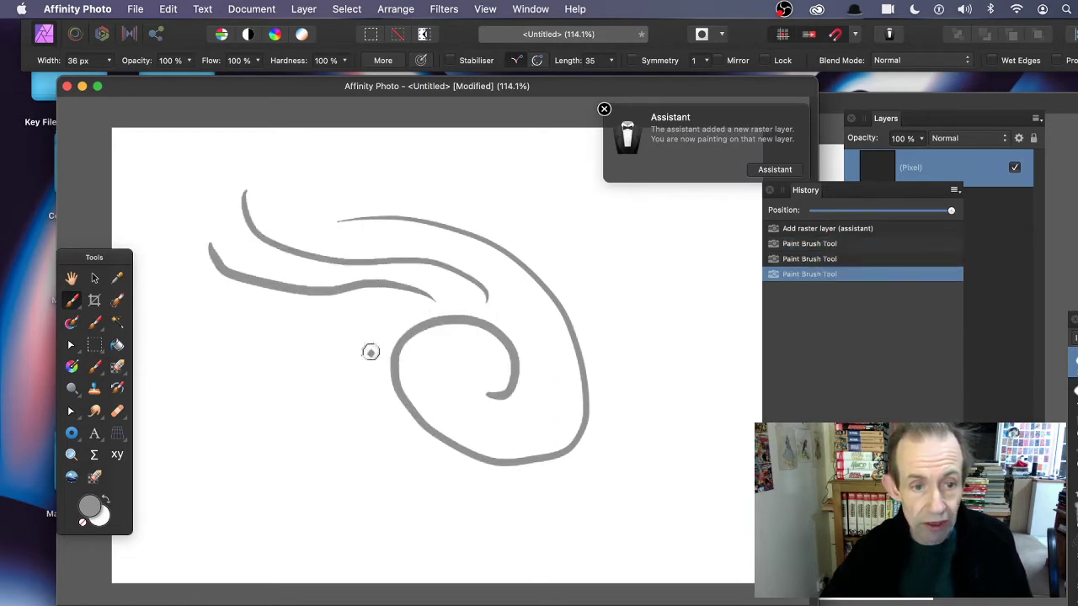
drag(370, 335, 177, 265)
drag(475, 190, 557, 444)
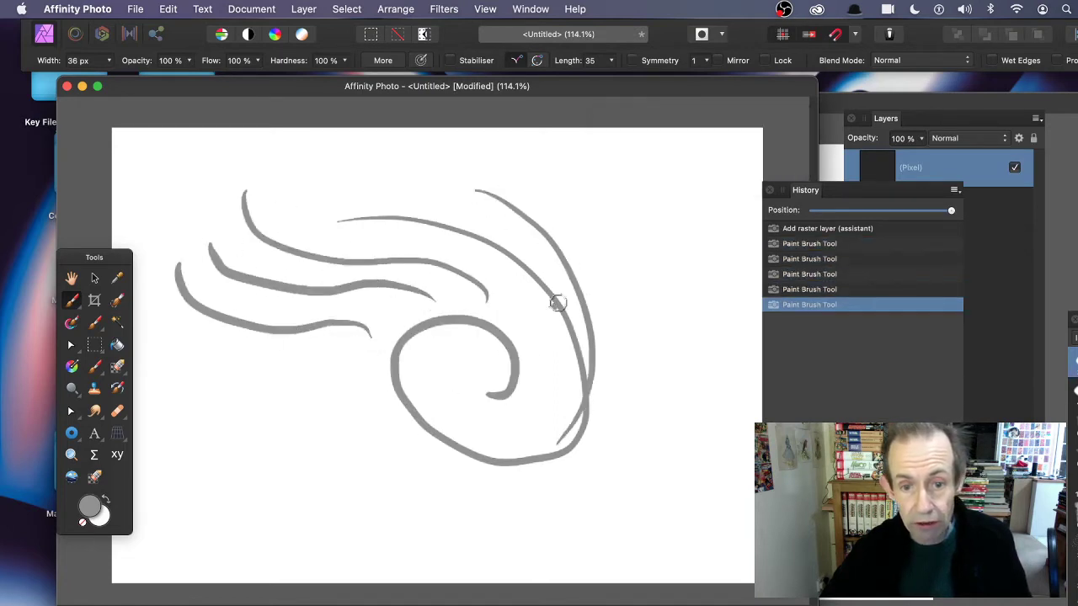
mouse_move(585, 238)
mouse_down()
mouse_move(643, 385)
mouse_move(614, 467)
mouse_up()
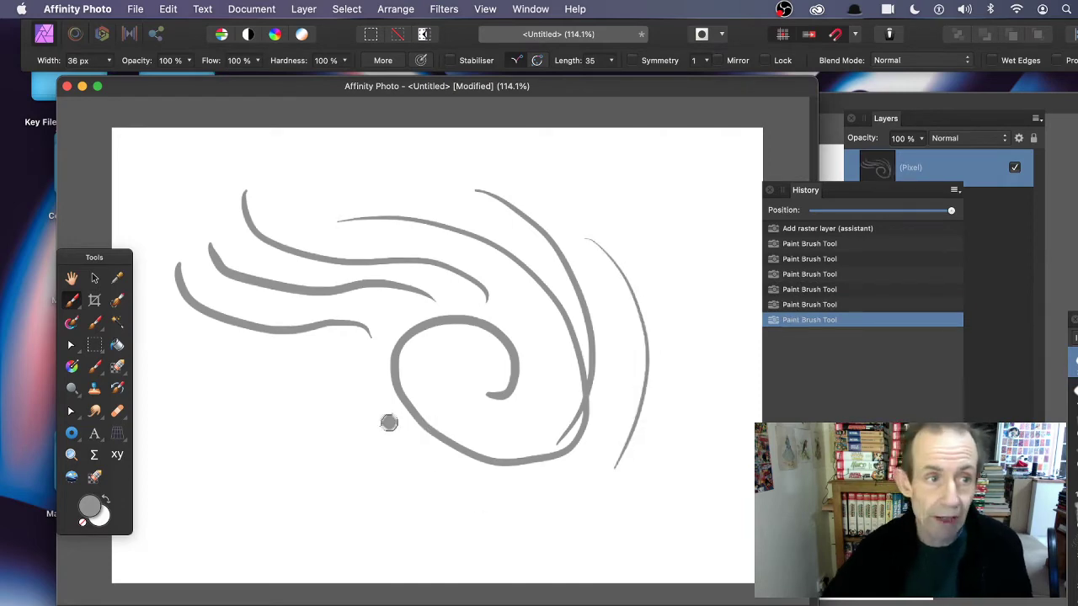
click(136, 9)
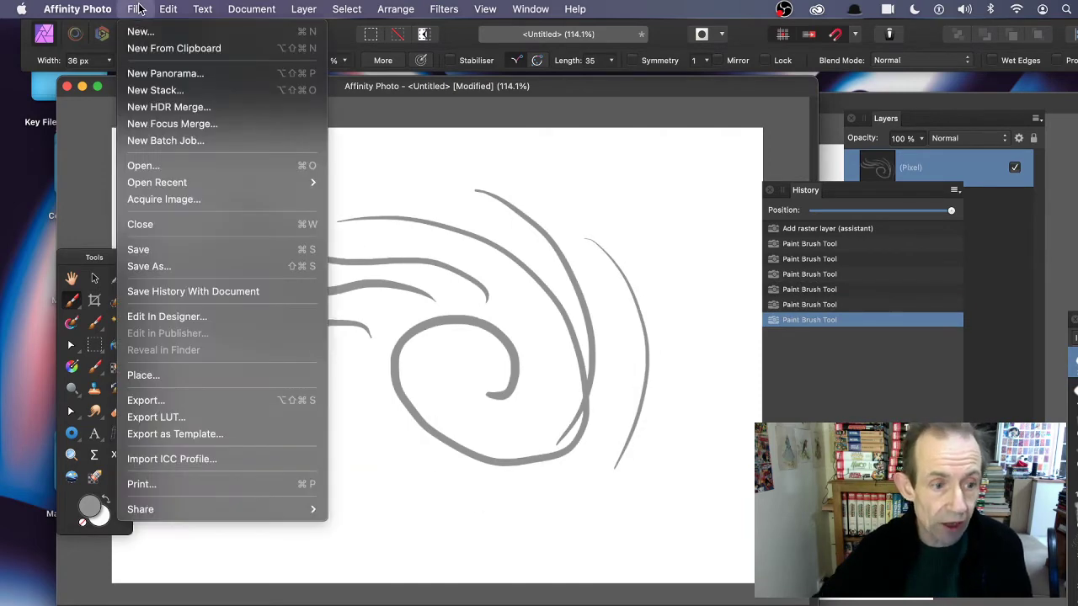
Step: Export the drawing as a PNG named sub-brush-10.png on the Desktop, without overwriting sub-brush-4.png
click(164, 400)
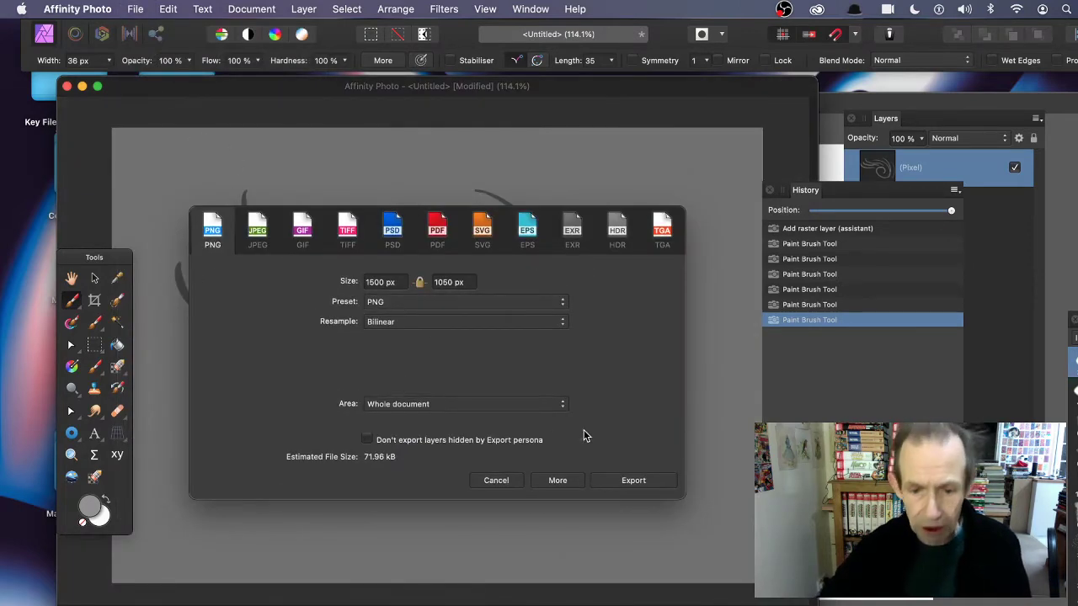
click(633, 481)
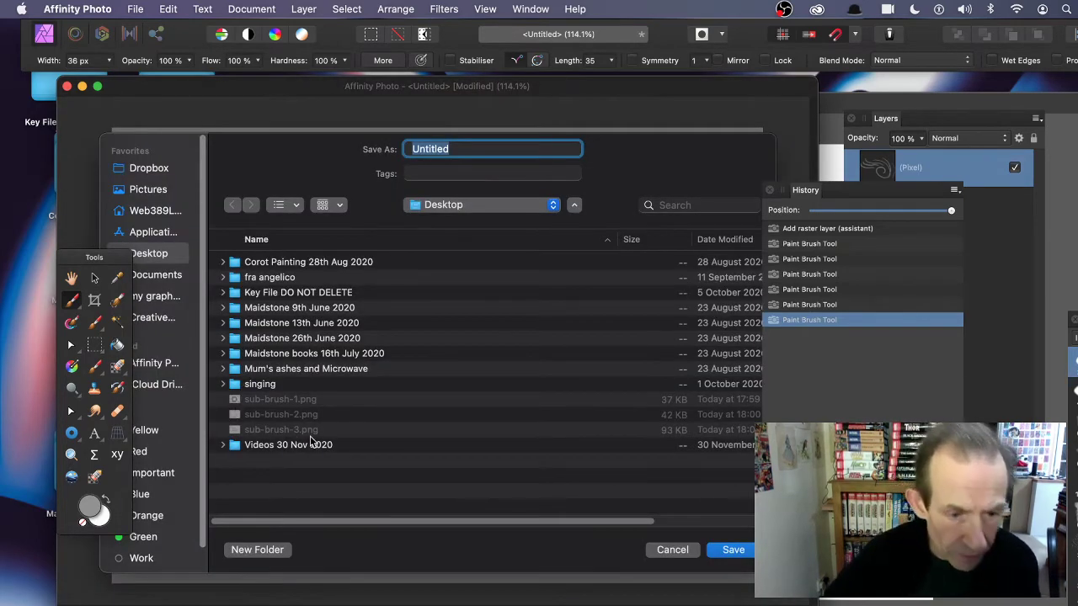
click(283, 431)
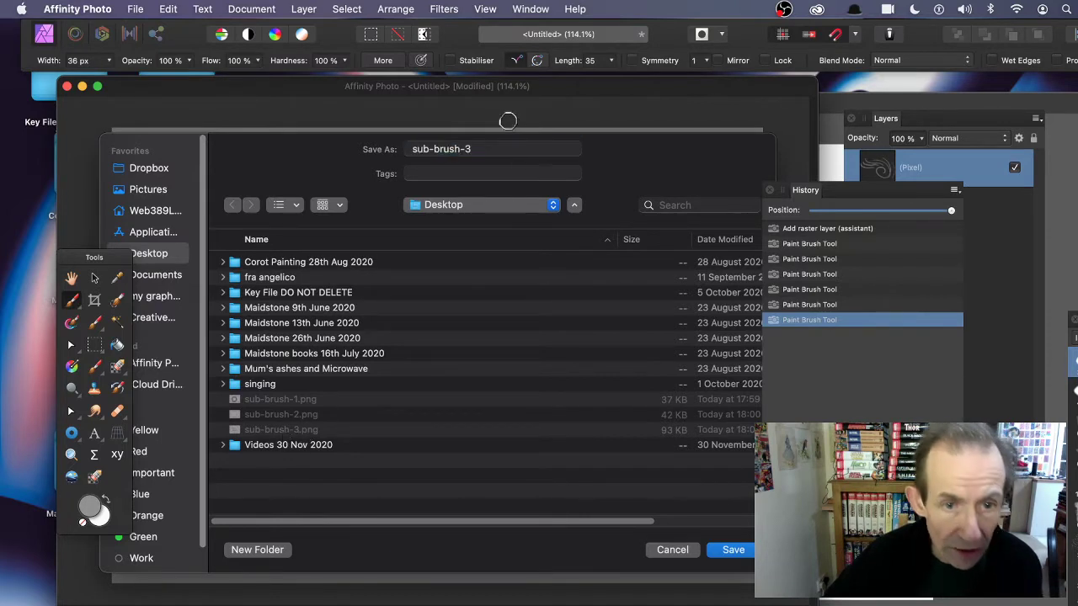
click(473, 149)
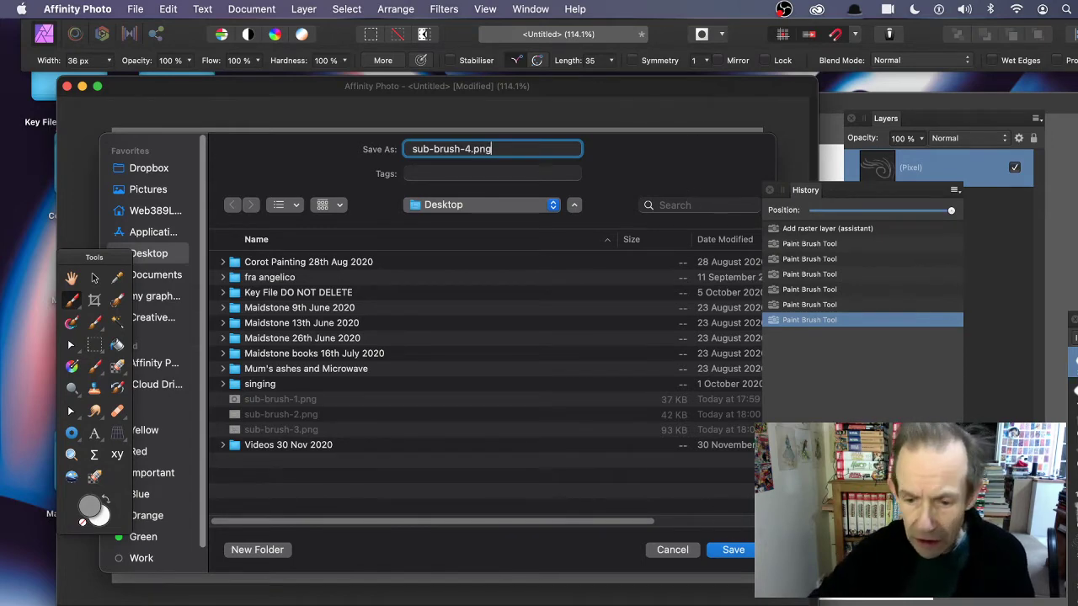
click(746, 551)
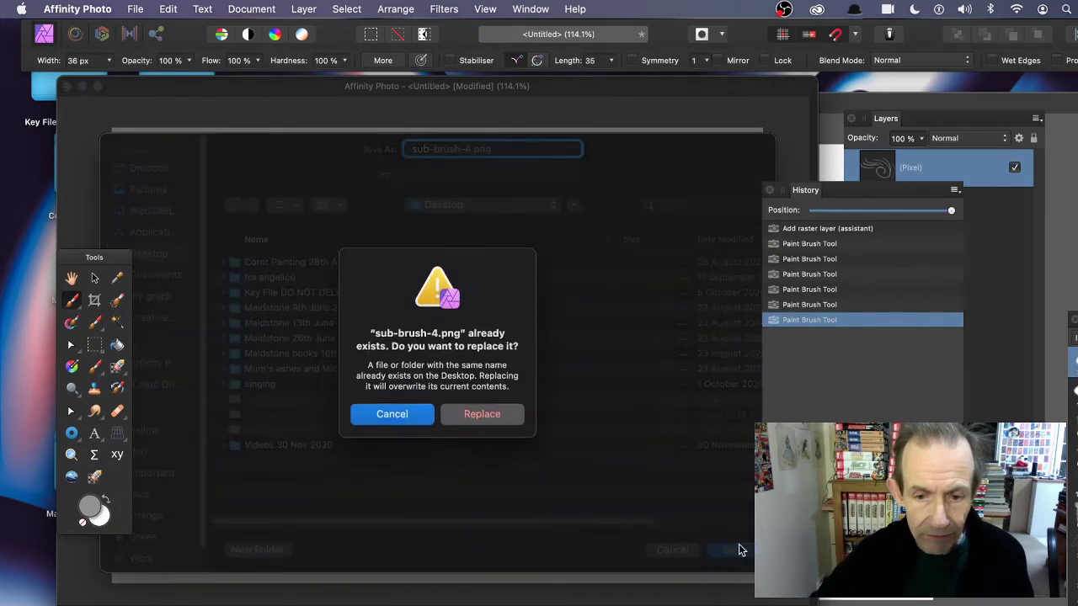
click(393, 426)
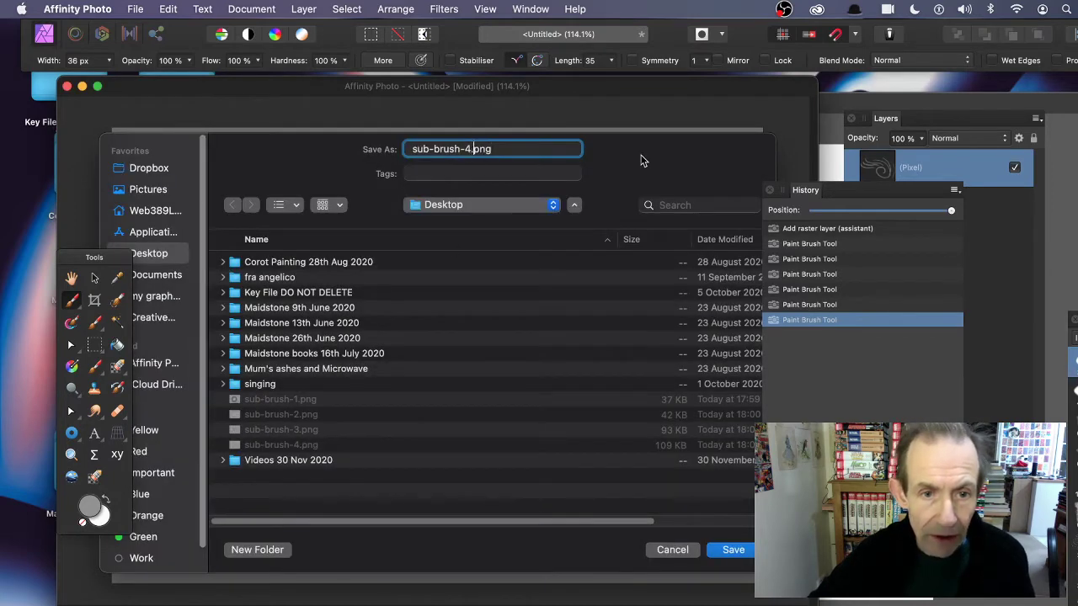
key(BackSpace)
text(10)
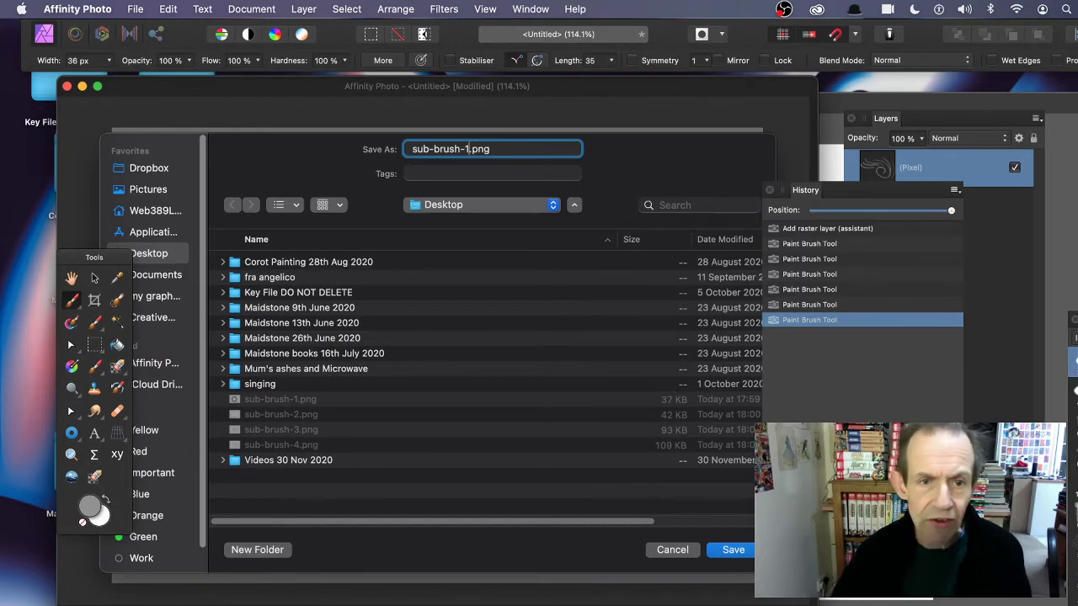
click(734, 552)
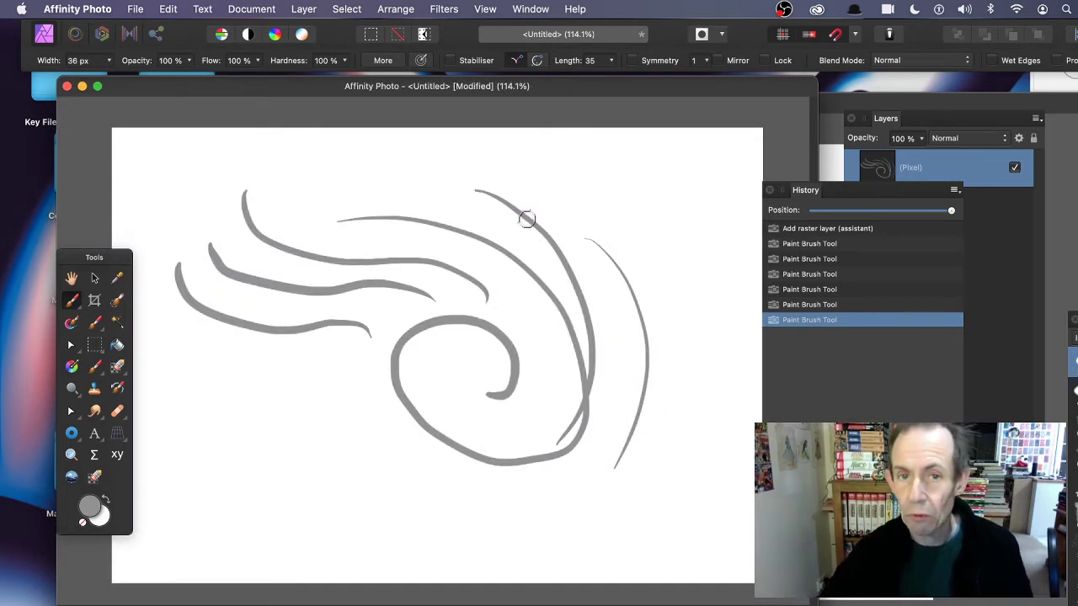
Step: Move the drawing window aside and bring the other untitled document forward
drag(653, 87, 505, 253)
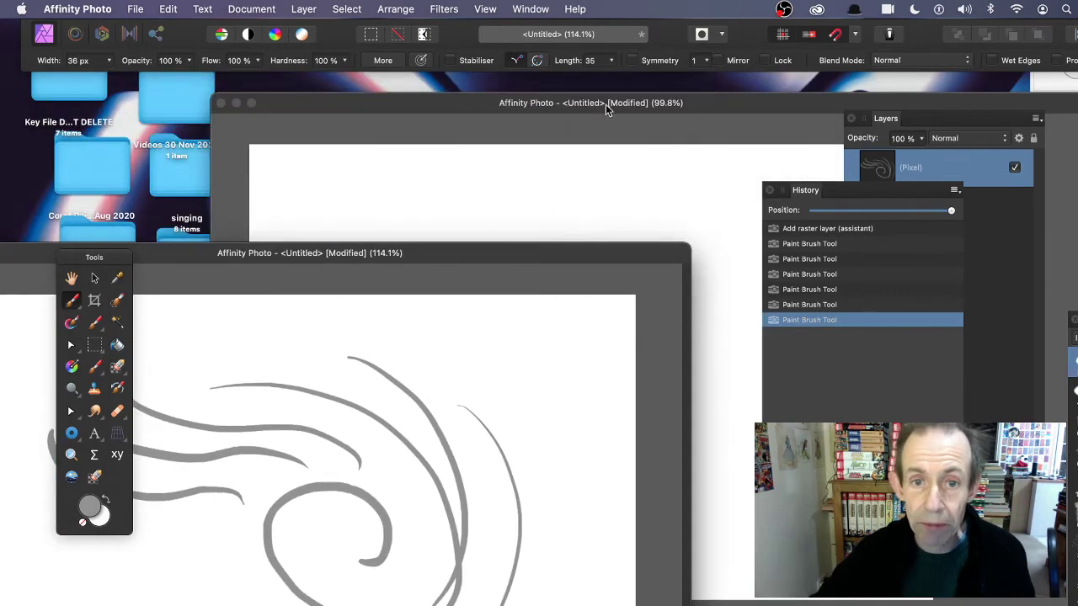
click(608, 102)
drag(650, 103, 567, 103)
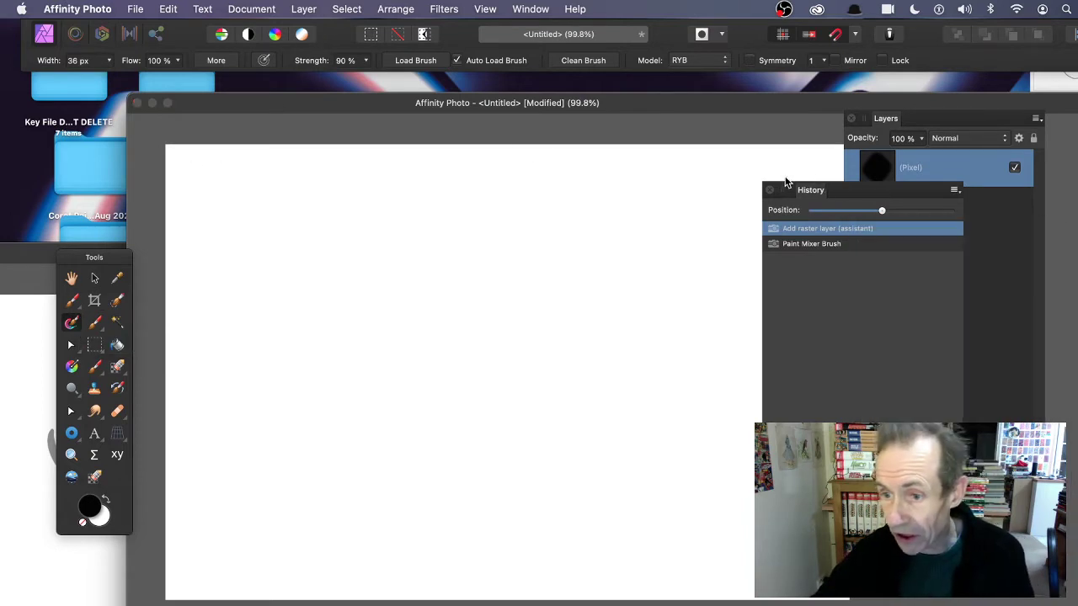
Step: Dock the Inks brushes panel below the History panel
mouse_move(786, 185)
mouse_down()
mouse_move(789, 215)
mouse_move(851, 306)
mouse_up()
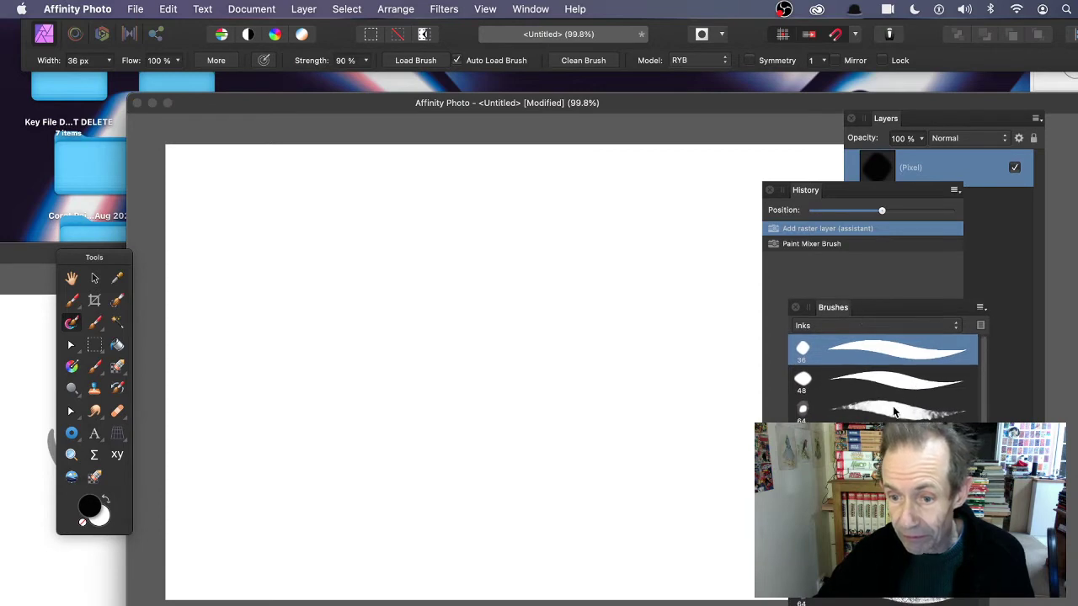
click(486, 10)
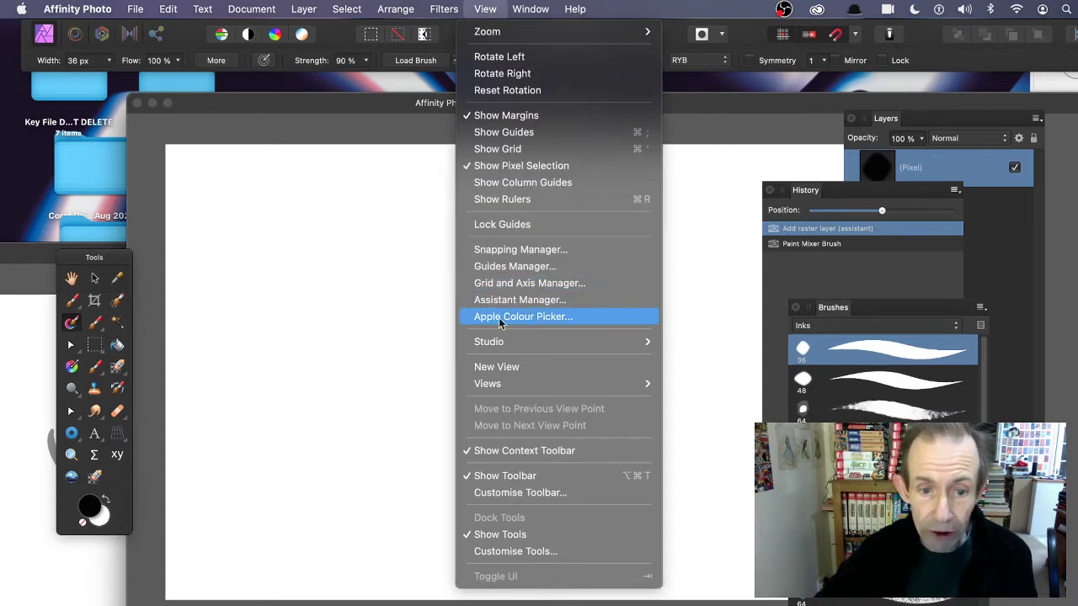
mouse_move(509, 340)
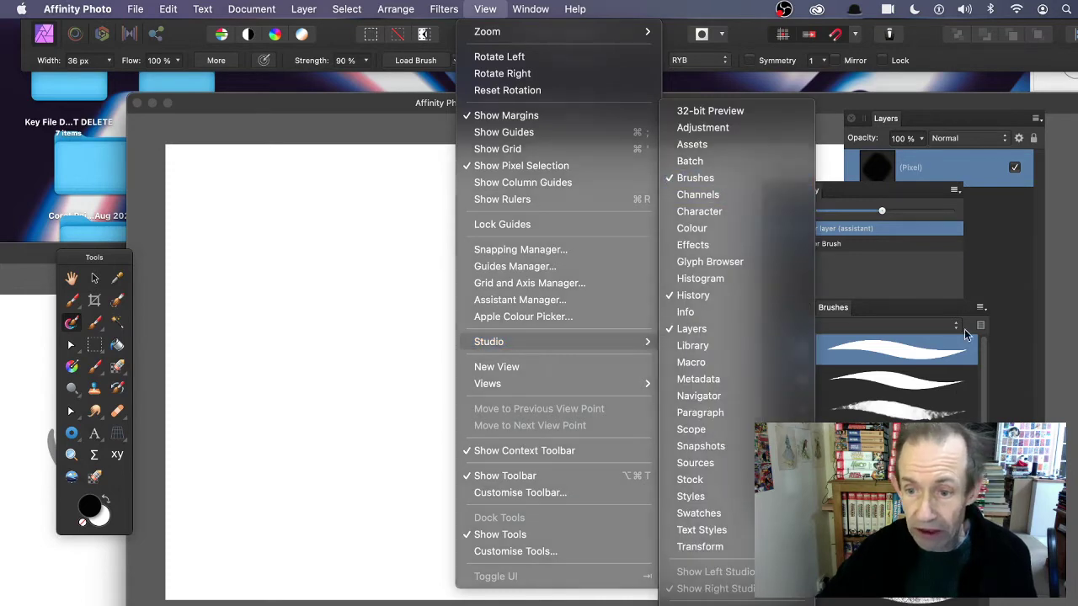
click(892, 347)
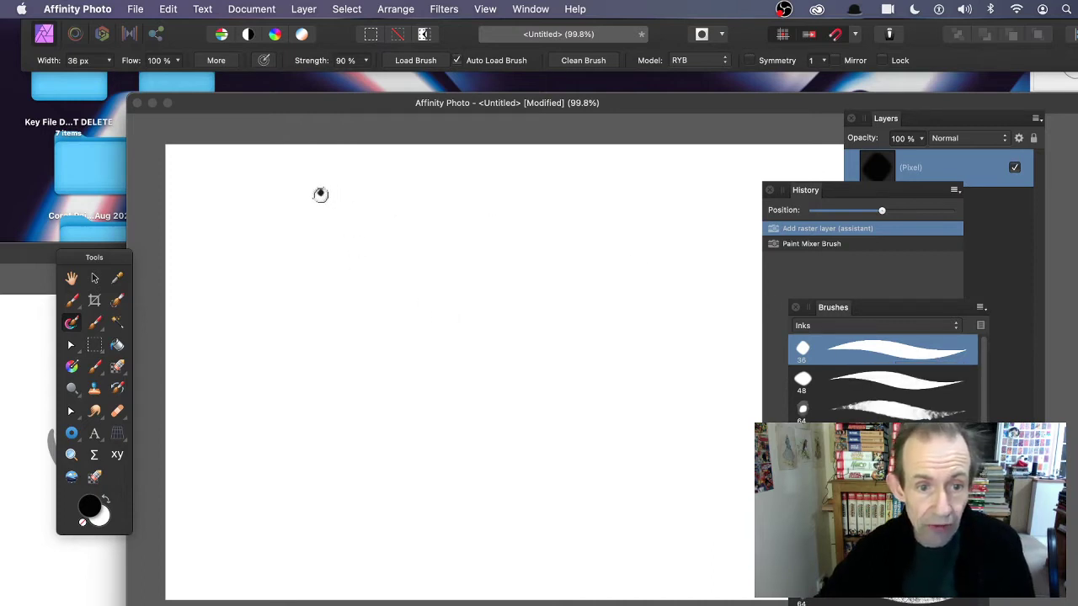
mouse_move(313, 202)
mouse_down()
mouse_move(345, 240)
mouse_move(535, 334)
mouse_move(586, 450)
mouse_up()
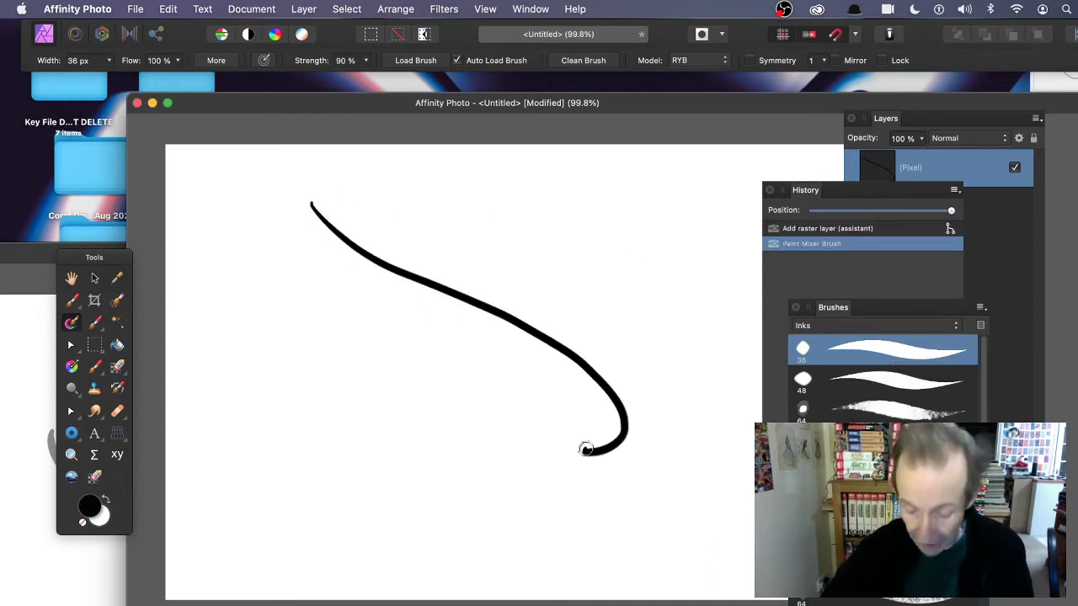
key(super+z)
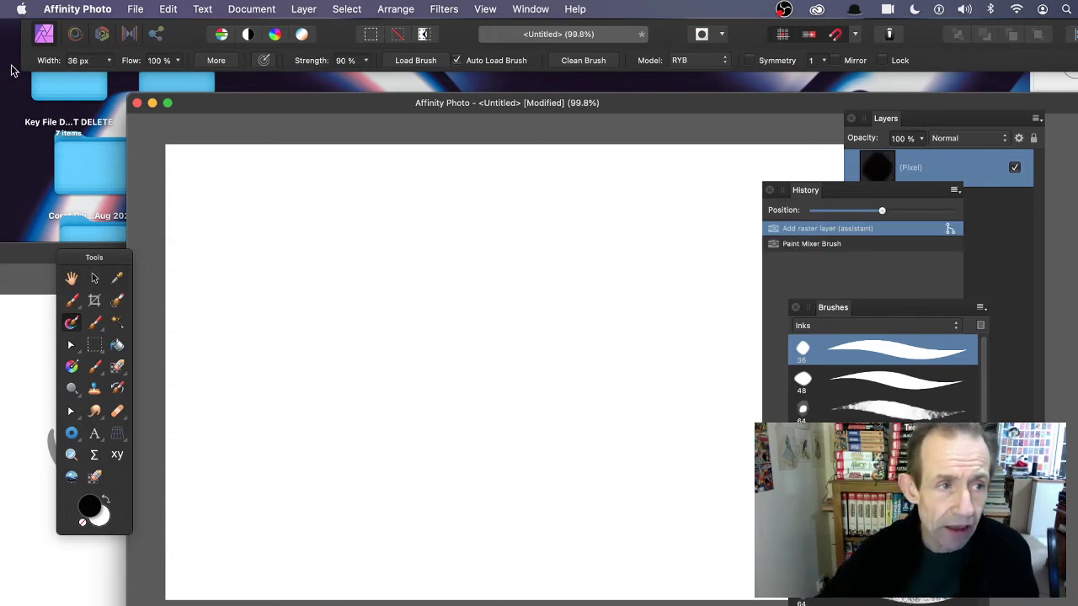
Step: Give the ink brush a 42.4 px size and 63% random hue and saturation jitter
click(215, 61)
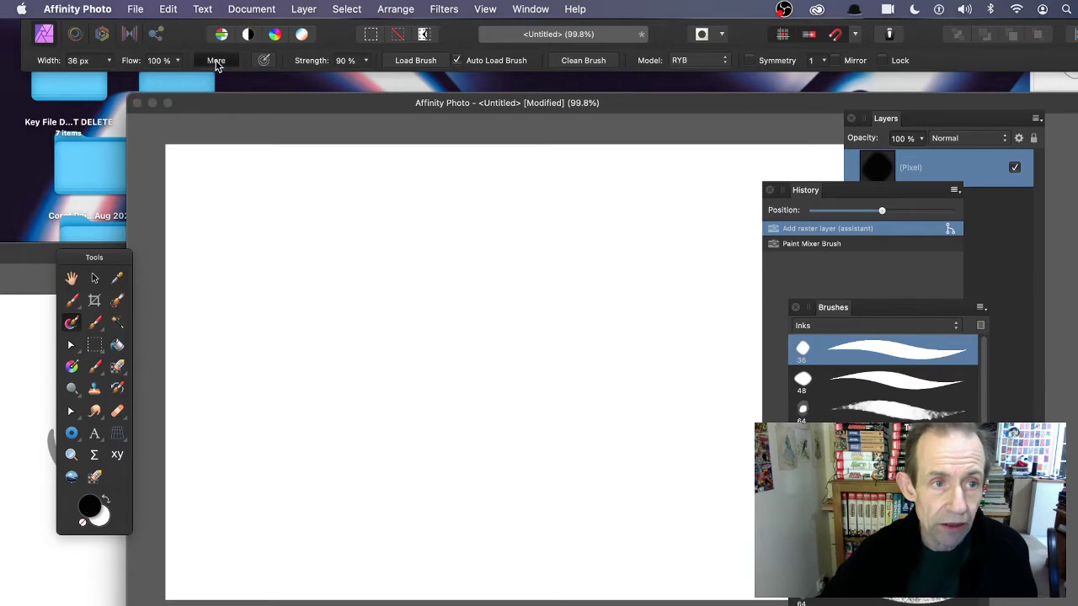
mouse_move(593, 160)
mouse_down()
mouse_move(498, 109)
mouse_move(556, 103)
mouse_up()
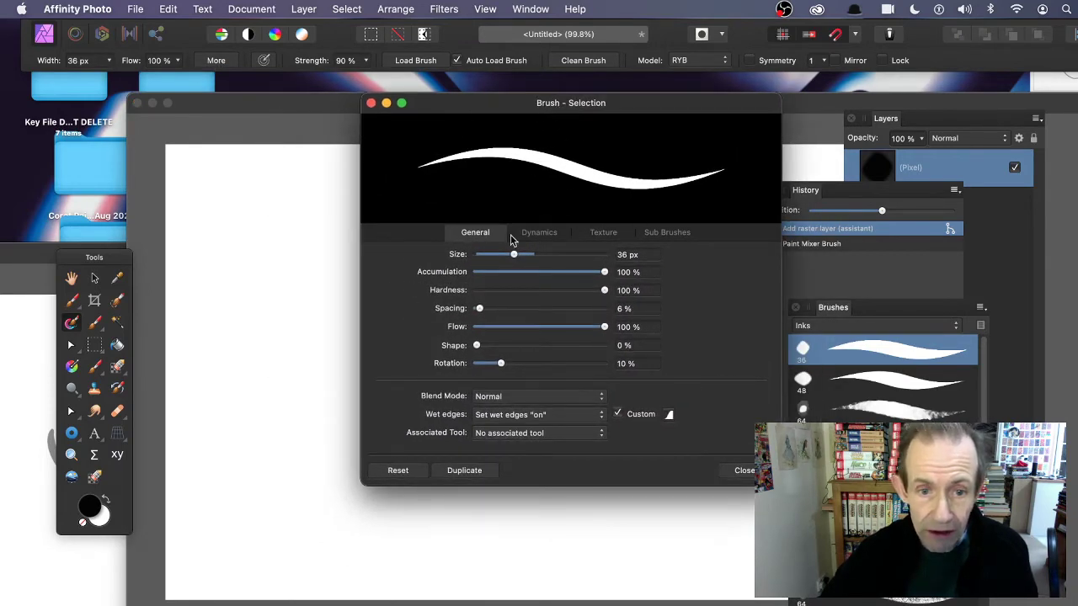
drag(514, 255, 520, 255)
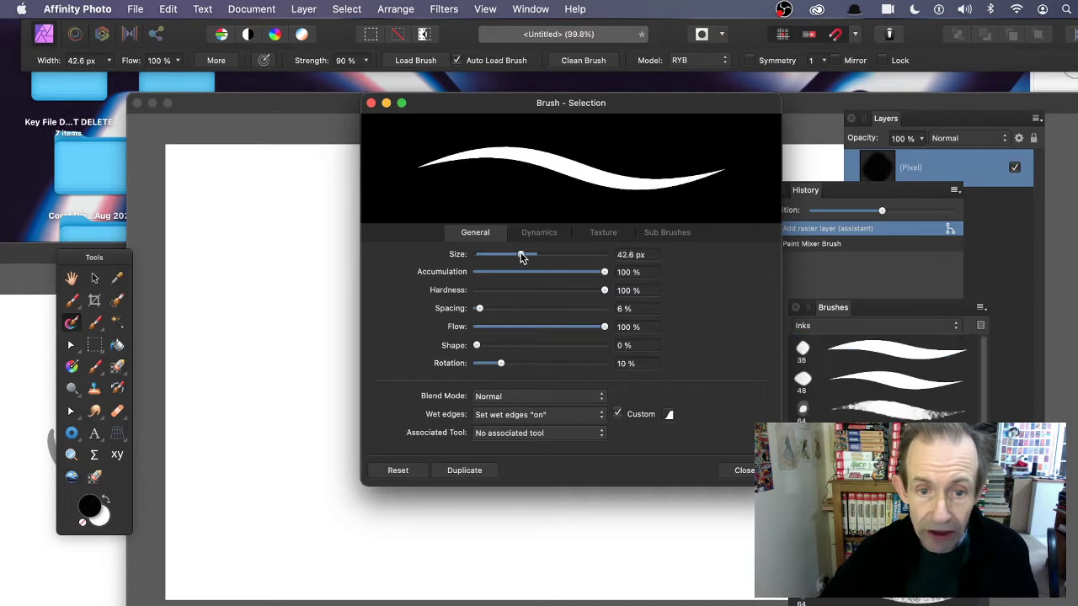
click(538, 233)
mouse_move(604, 255)
mouse_down()
mouse_move(500, 254)
mouse_move(661, 254)
mouse_up()
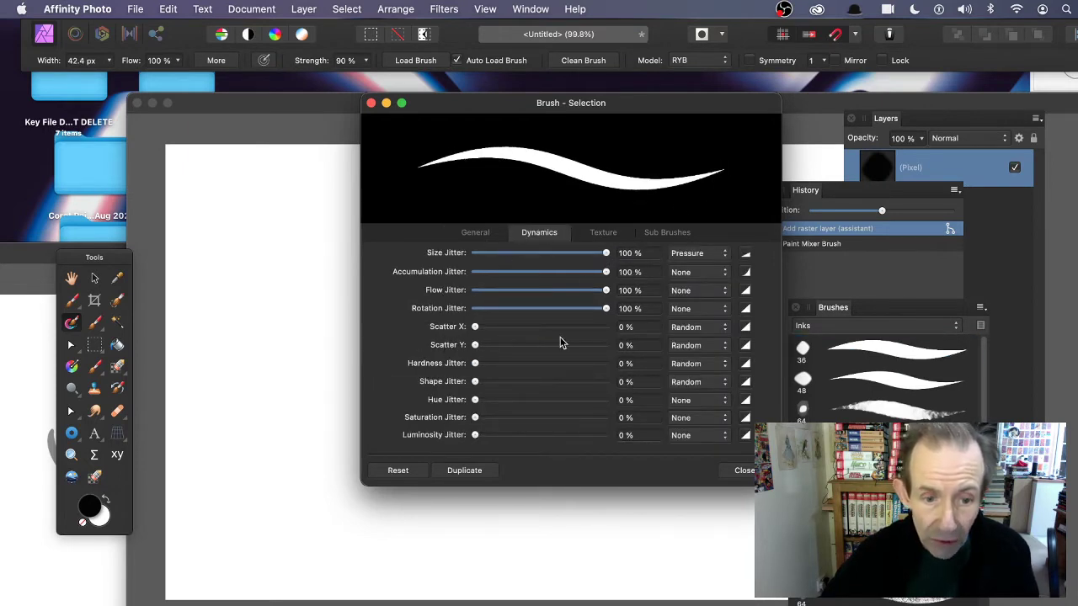
drag(475, 403, 568, 418)
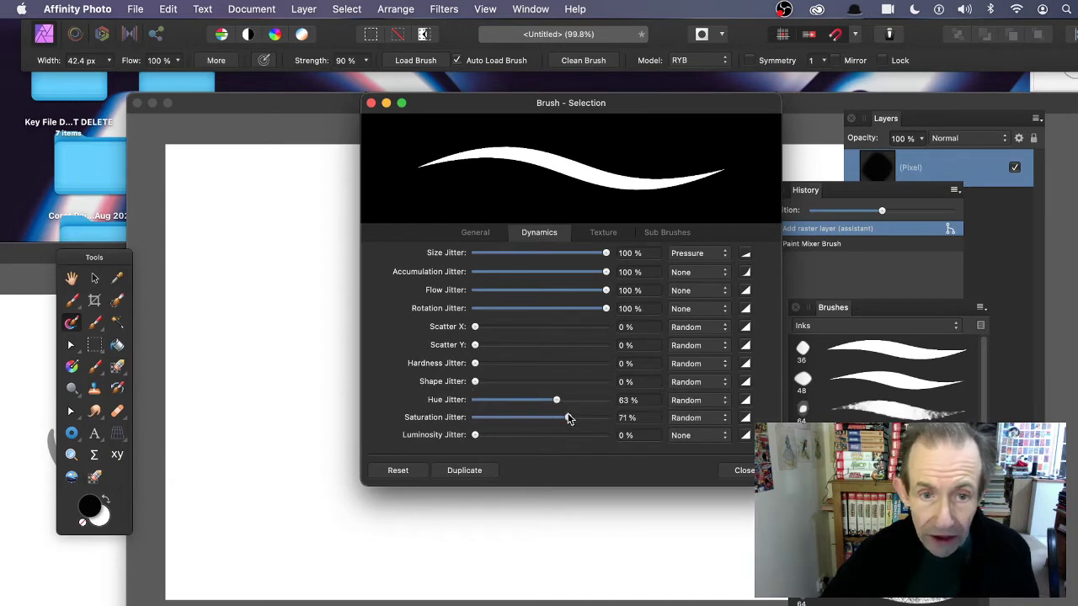
click(665, 235)
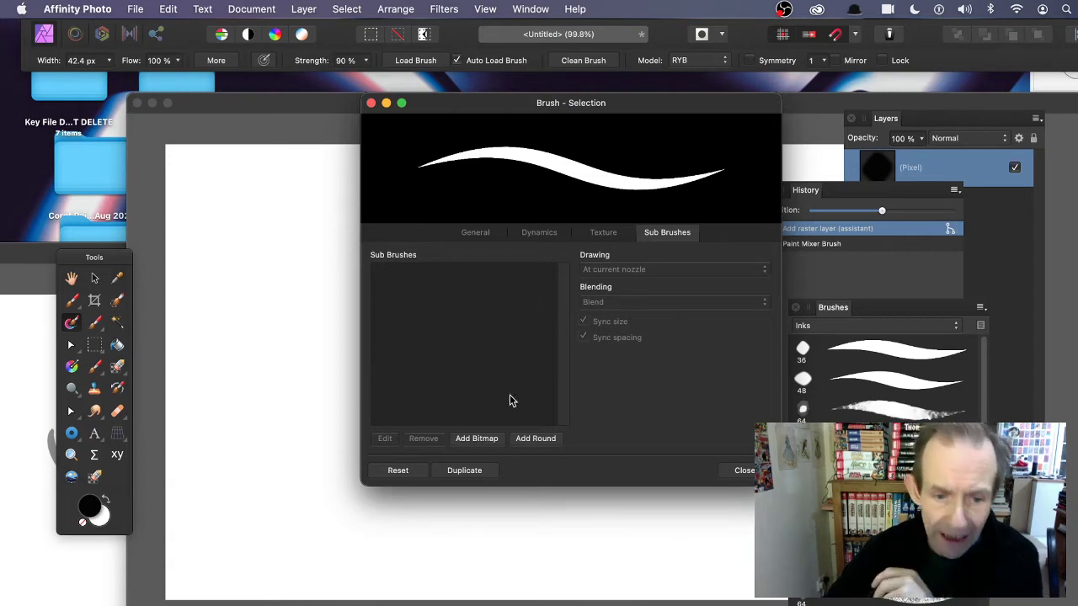
Step: Load the ring image sub-brush-2.png as a bitmap sub-brush and select the new 42 entry
click(477, 438)
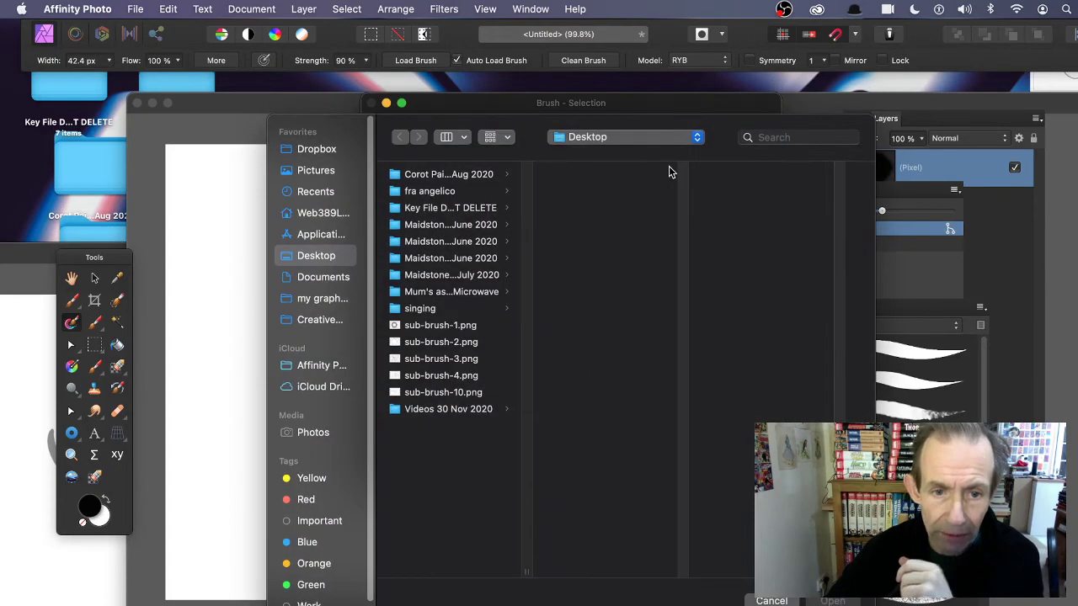
click(452, 328)
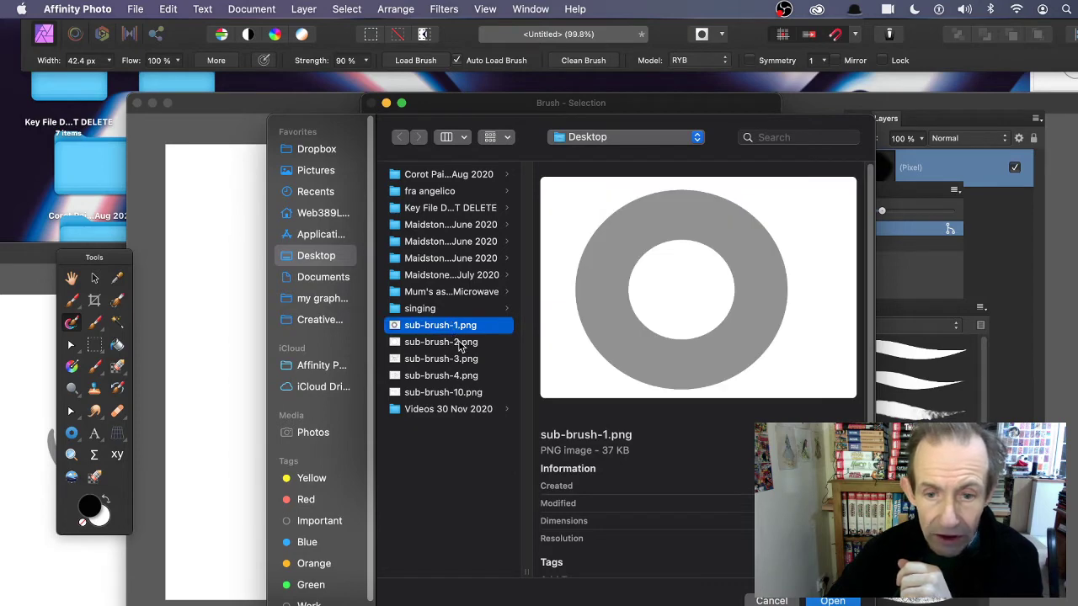
click(460, 345)
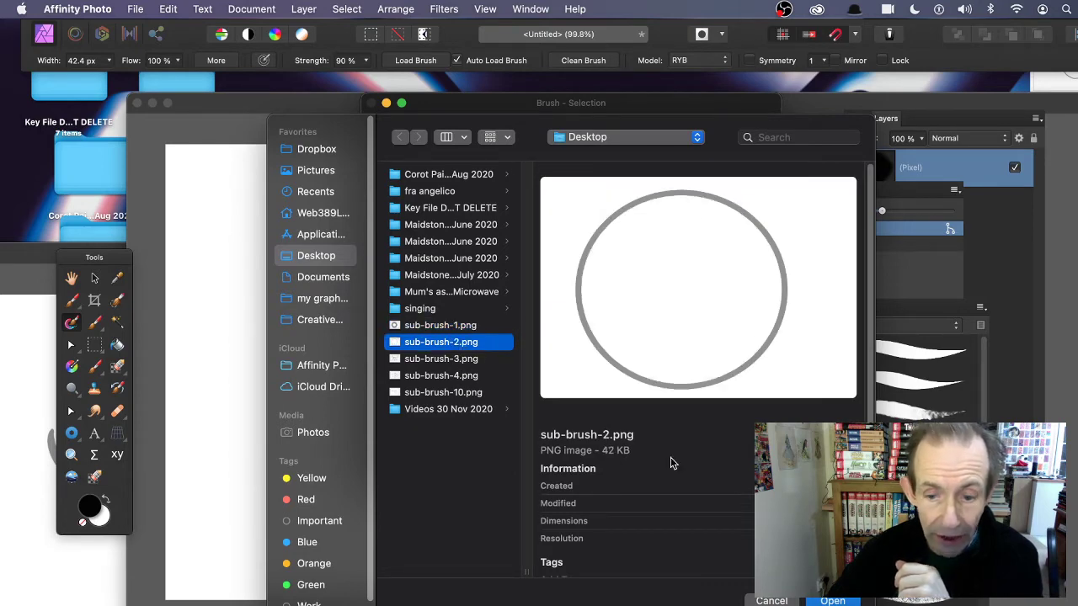
click(836, 601)
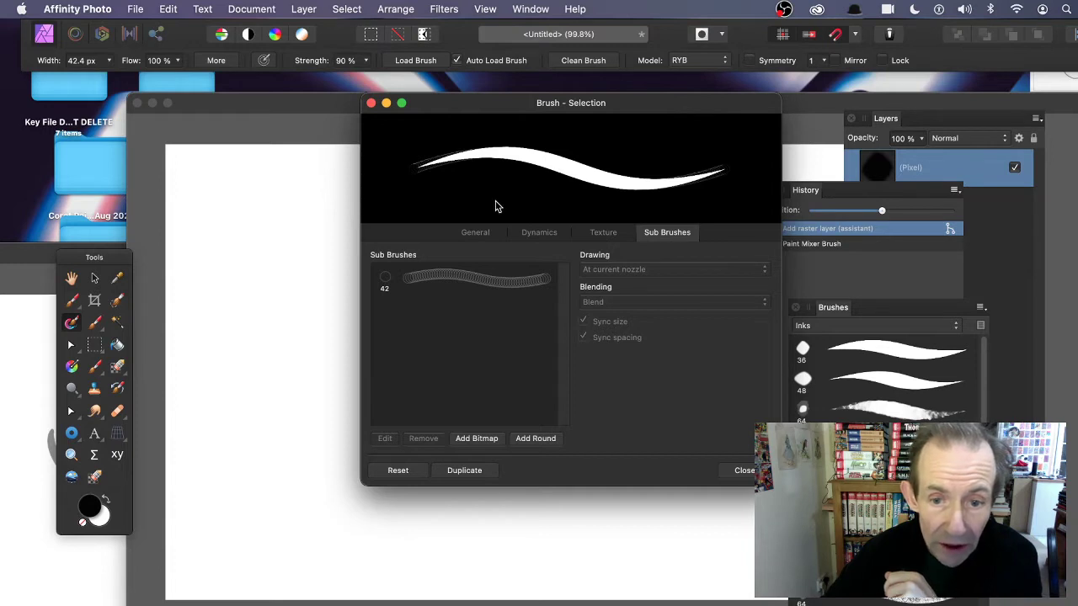
click(468, 282)
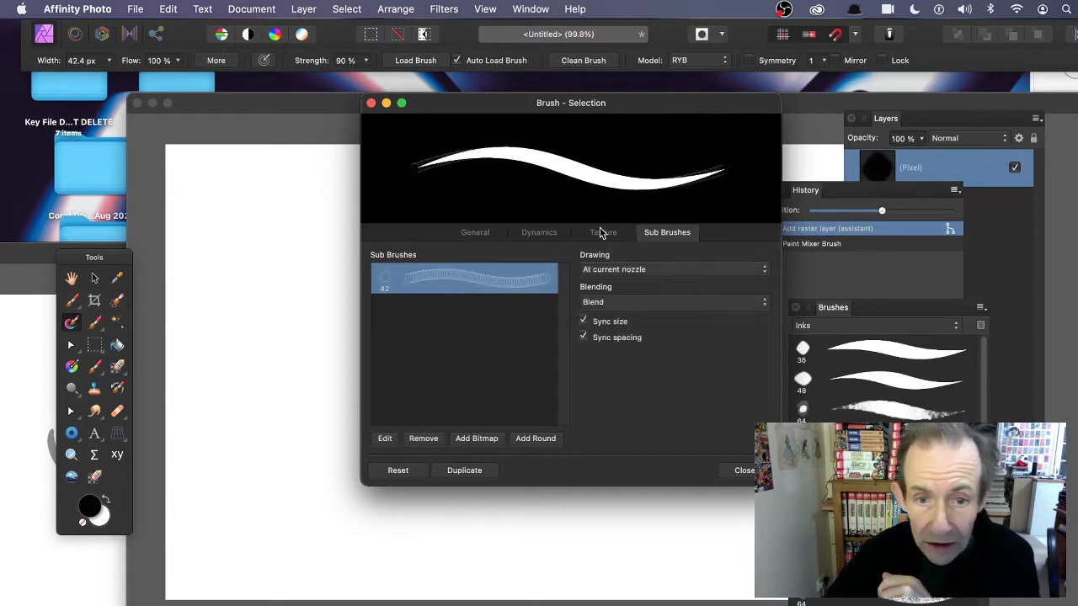
Step: Set the ring sub-brush to 156.8 px, 100% hardness and flow, with increased rotation
click(385, 439)
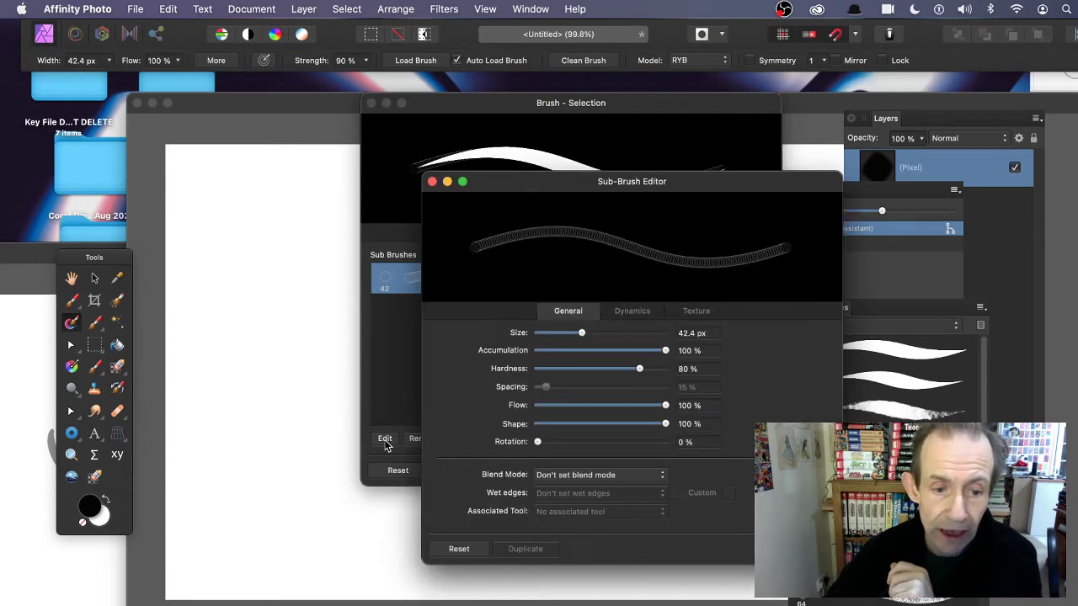
drag(590, 332, 607, 333)
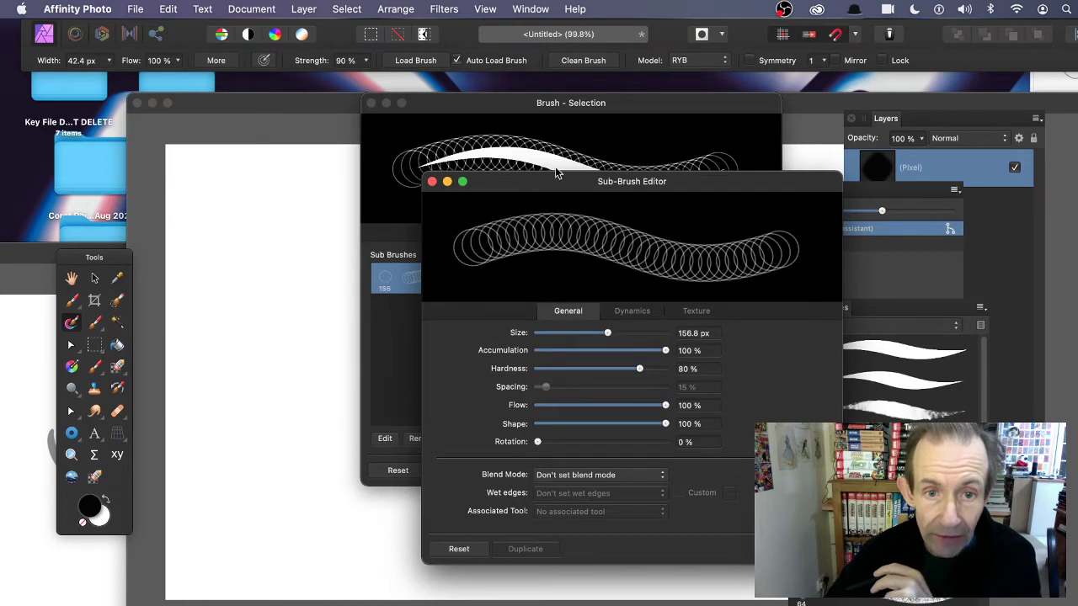
drag(530, 187, 694, 172)
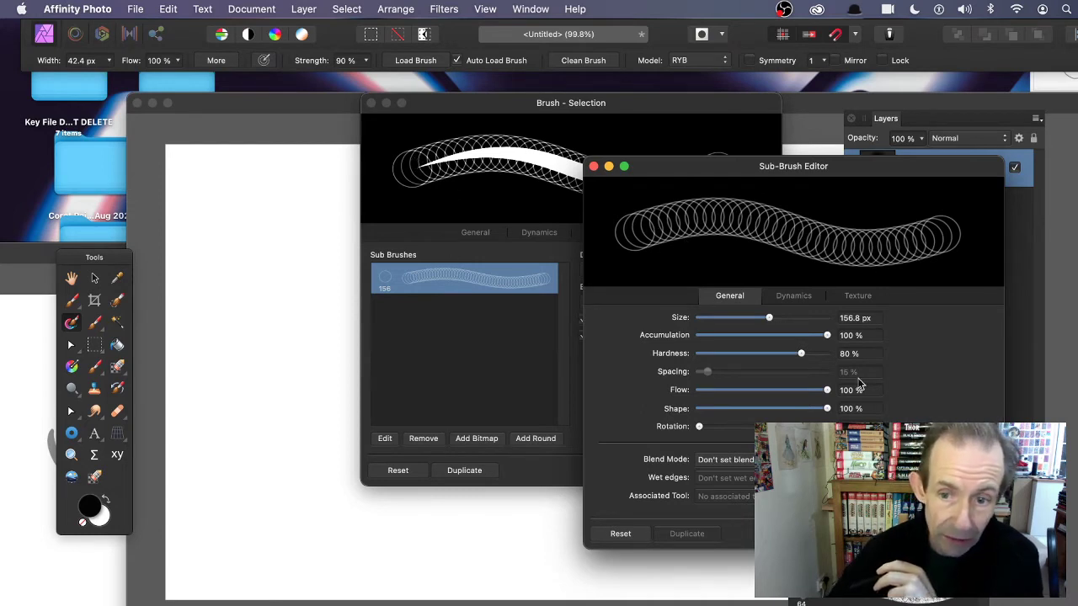
mouse_move(822, 336)
mouse_down()
mouse_move(733, 342)
mouse_move(829, 337)
mouse_up()
drag(768, 354, 827, 354)
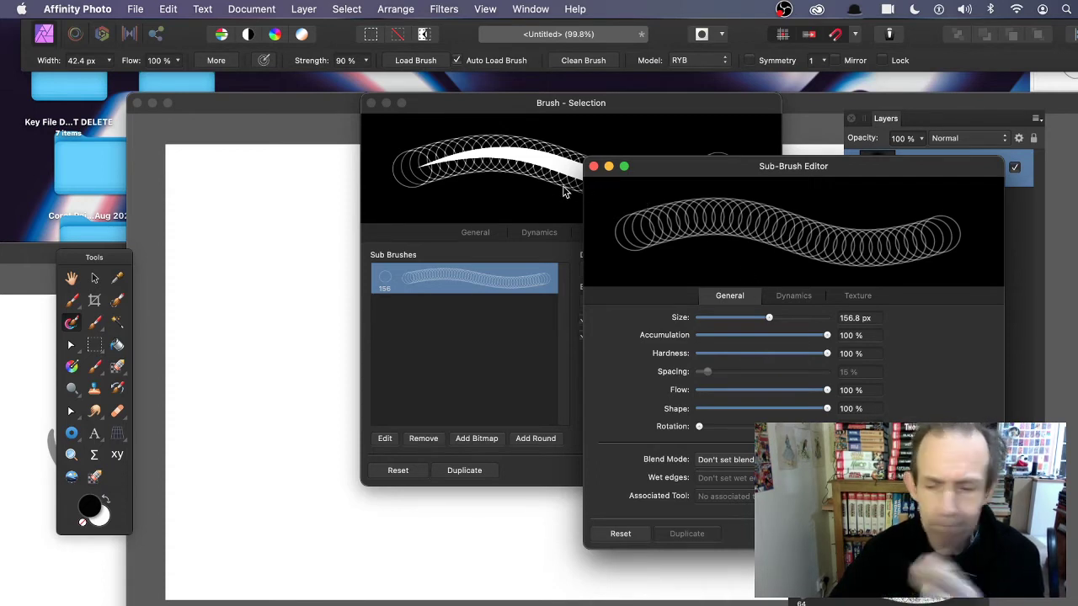
mouse_move(800, 389)
mouse_down()
mouse_move(746, 392)
mouse_move(827, 388)
mouse_up()
drag(718, 428, 792, 427)
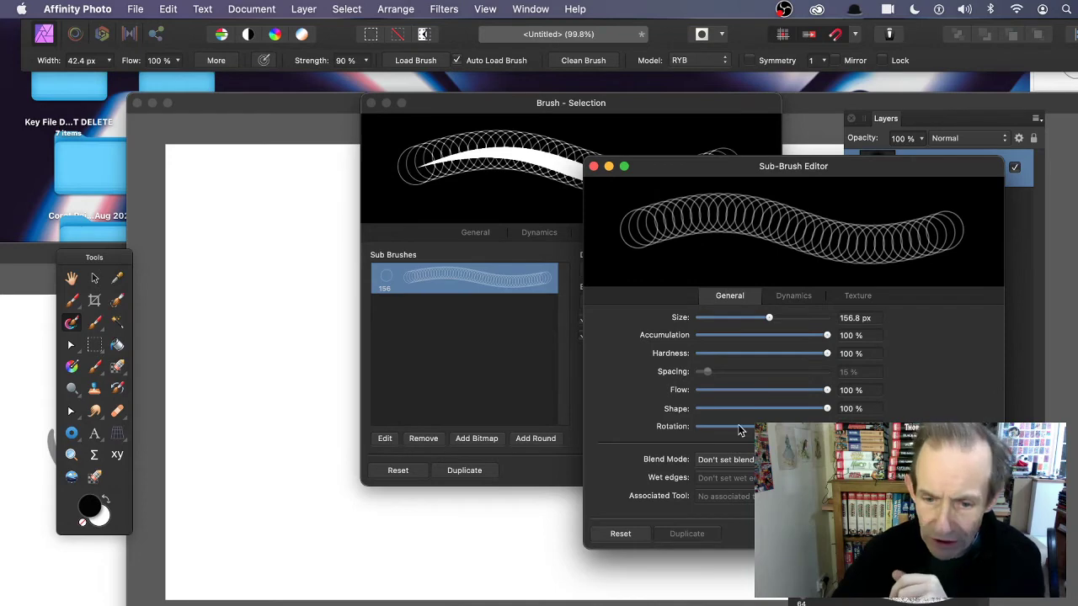
Step: Jitter the ring sub-brush: size 58%, accumulation 49%, flow 43%, rotation 70%, scatter Y 273%
click(807, 301)
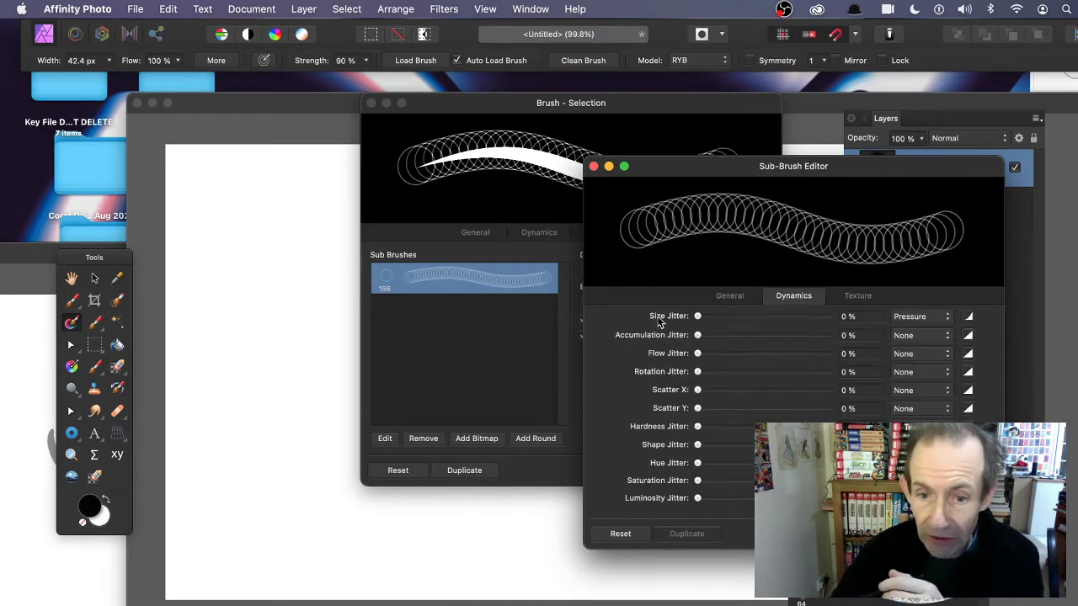
drag(707, 317, 773, 318)
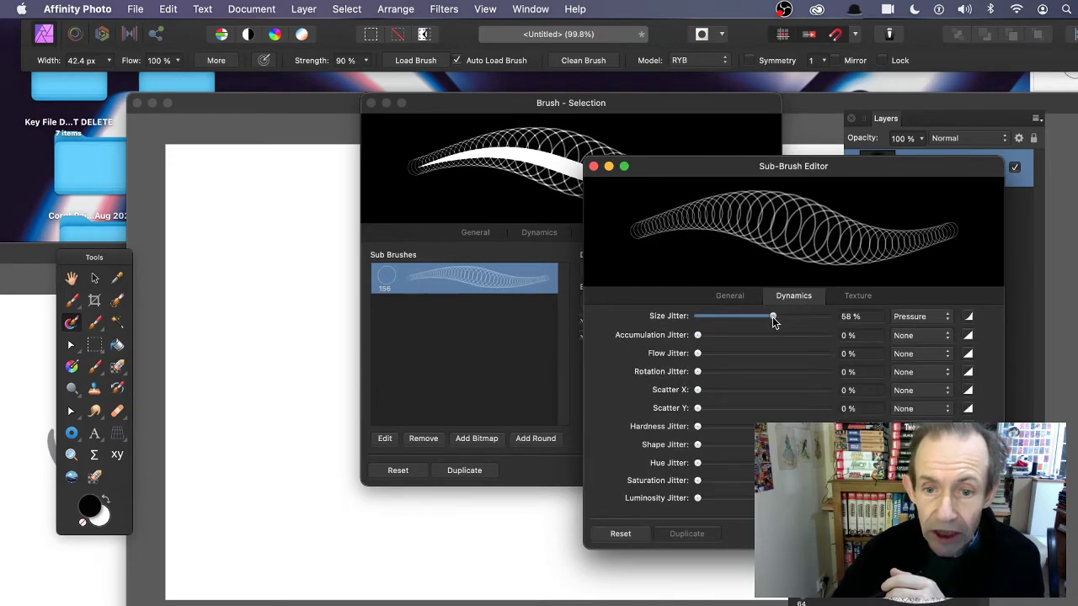
drag(709, 335, 761, 338)
mouse_move(704, 357)
mouse_down()
mouse_move(777, 357)
mouse_move(753, 356)
mouse_up()
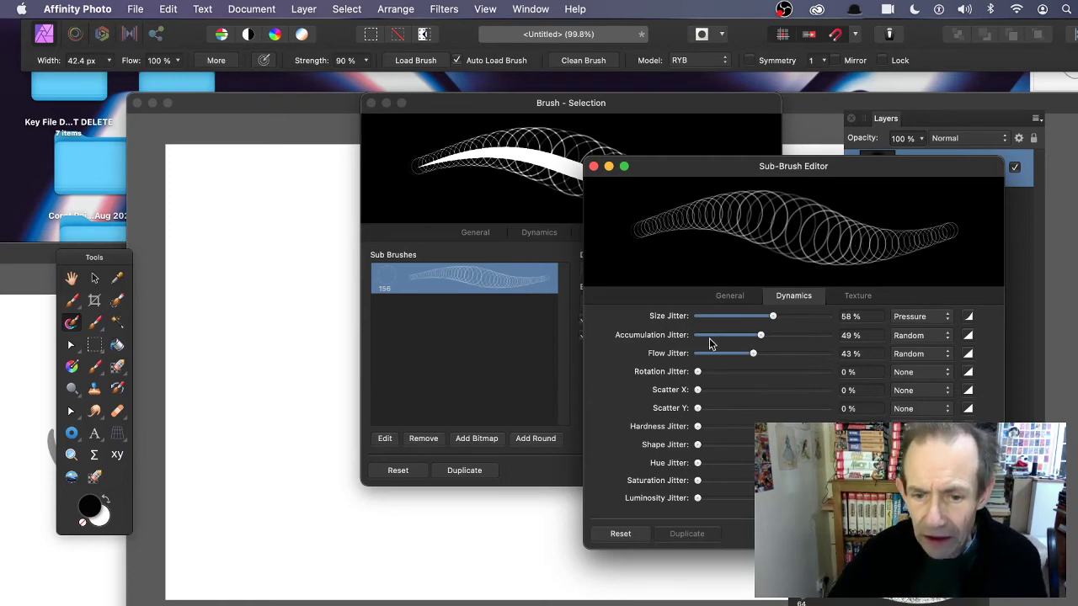
drag(699, 372, 790, 374)
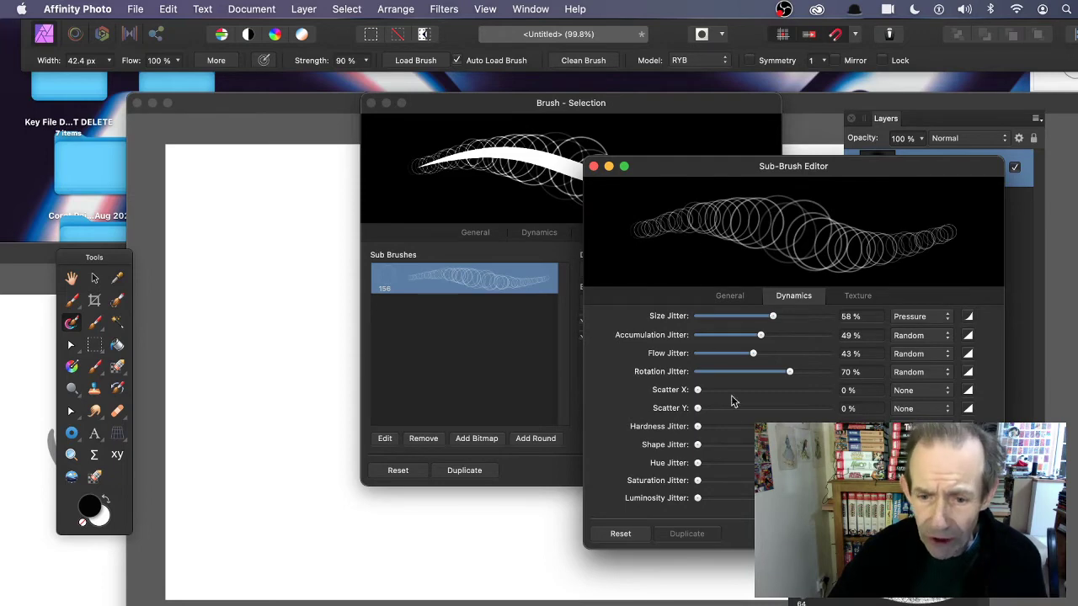
drag(698, 390, 786, 410)
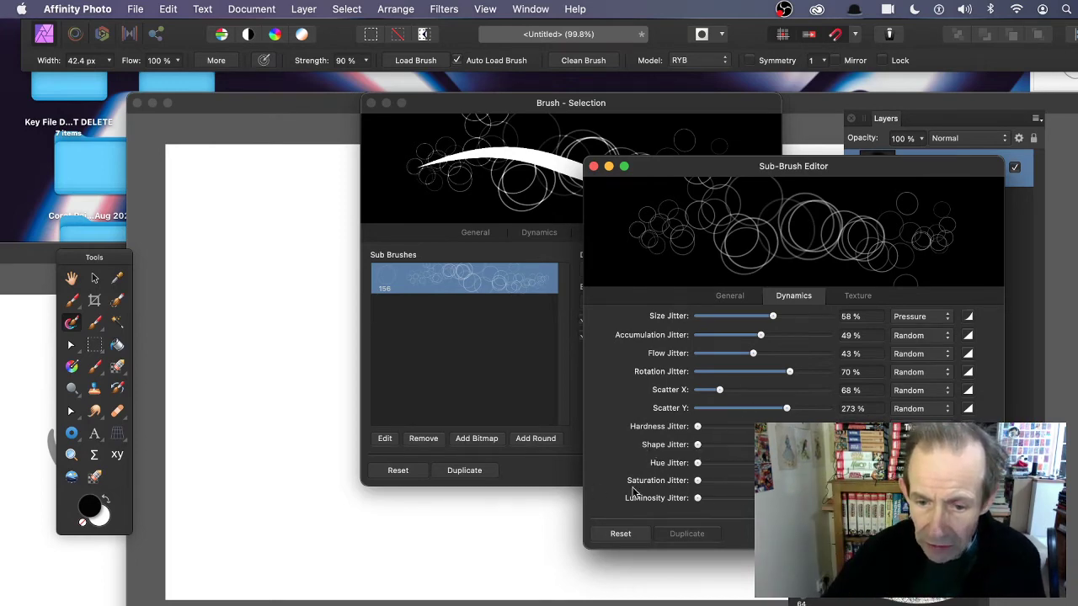
Step: Set the rings' hue jitter to 97%, saturation 91% and luminosity 97%
drag(697, 463, 775, 463)
drag(697, 479, 774, 480)
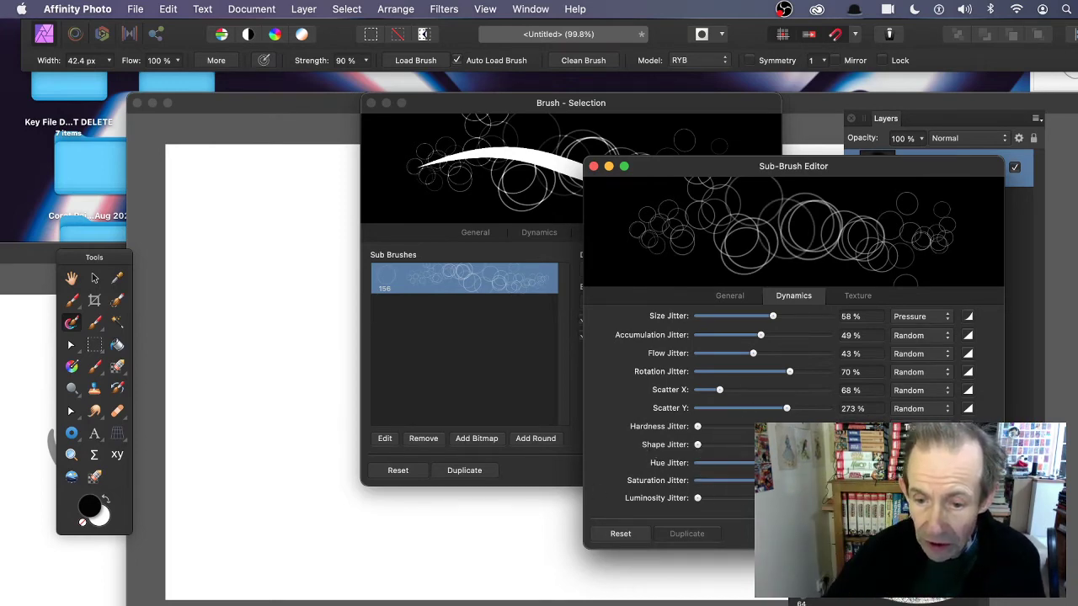
drag(697, 498, 774, 498)
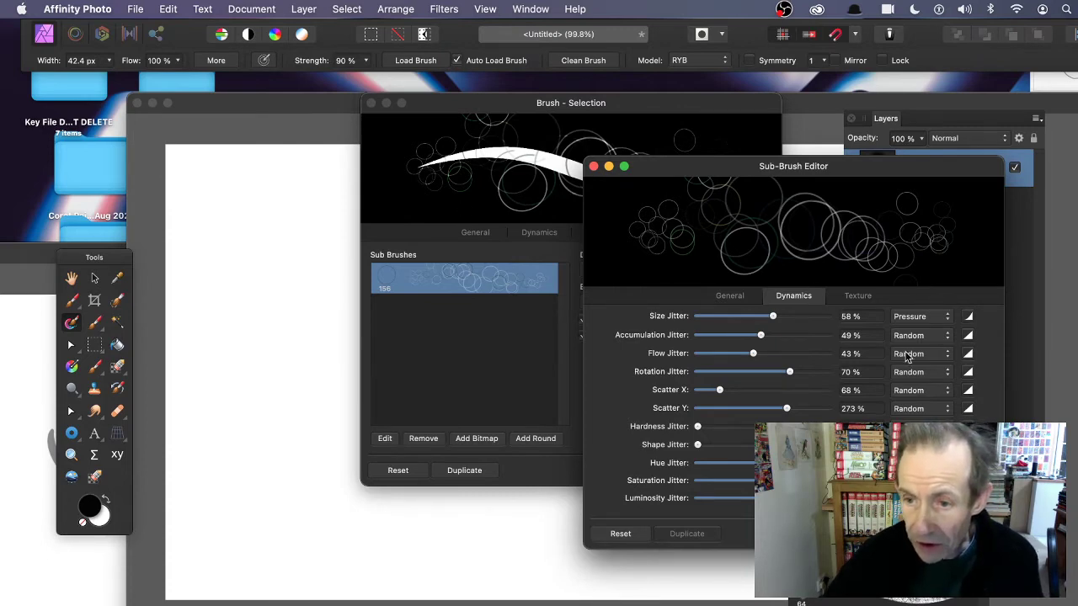
mouse_move(805, 177)
mouse_down()
mouse_move(644, 126)
mouse_move(618, 131)
mouse_up()
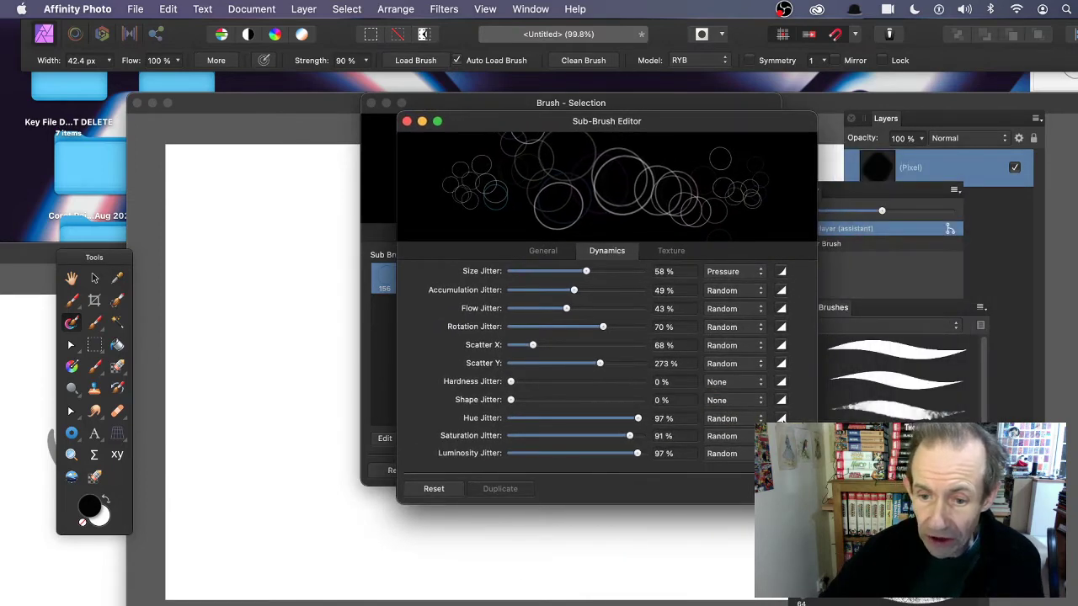
Step: Bend a jitter setting's pressure curve into an S shape
click(782, 419)
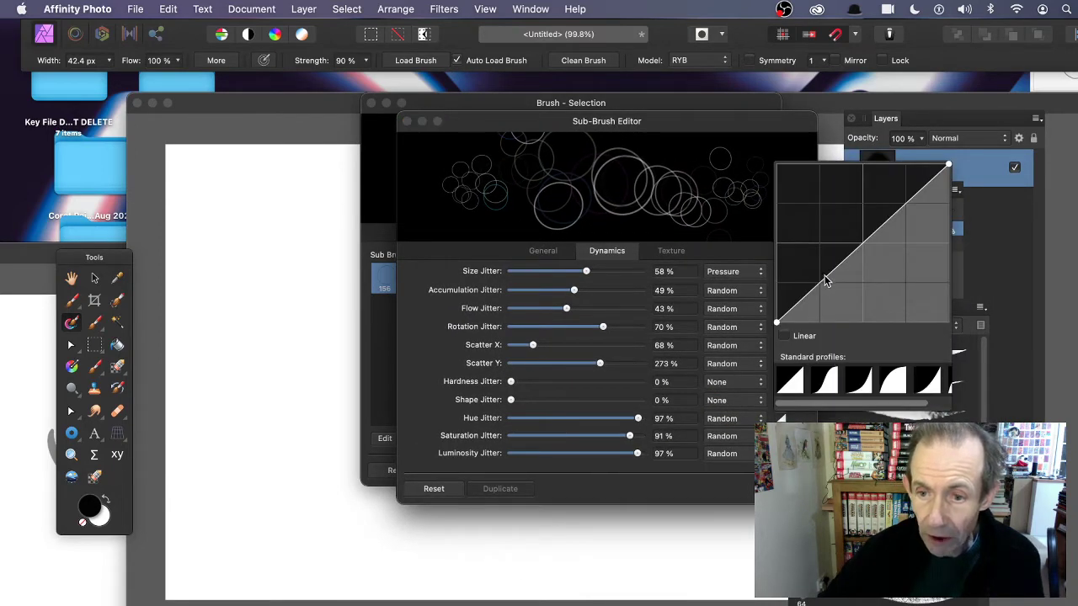
drag(825, 281, 813, 252)
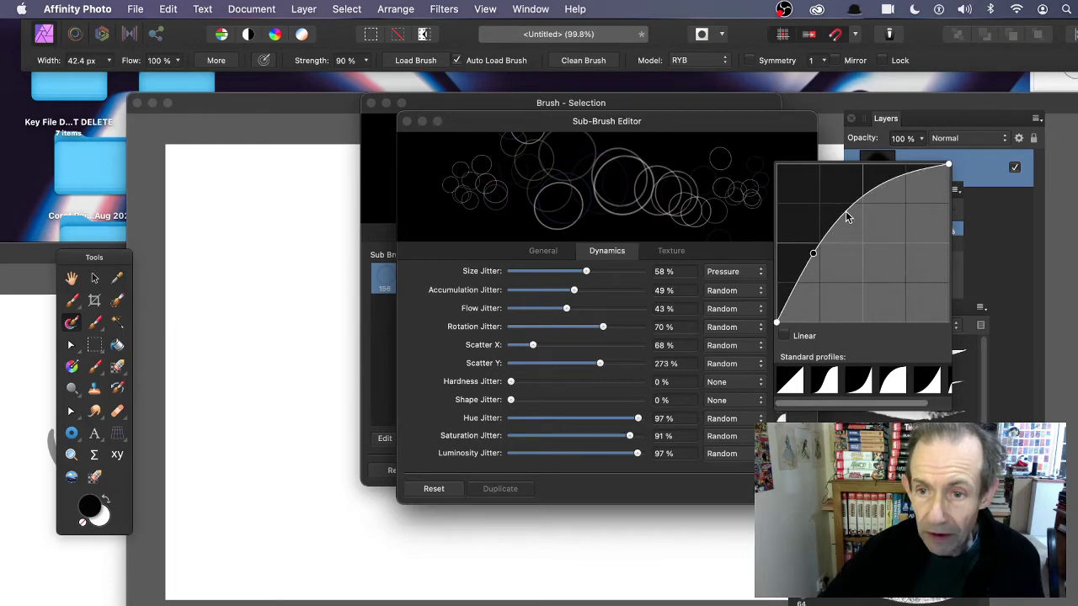
mouse_move(847, 217)
mouse_down()
mouse_move(861, 260)
mouse_move(866, 222)
mouse_move(868, 259)
mouse_up()
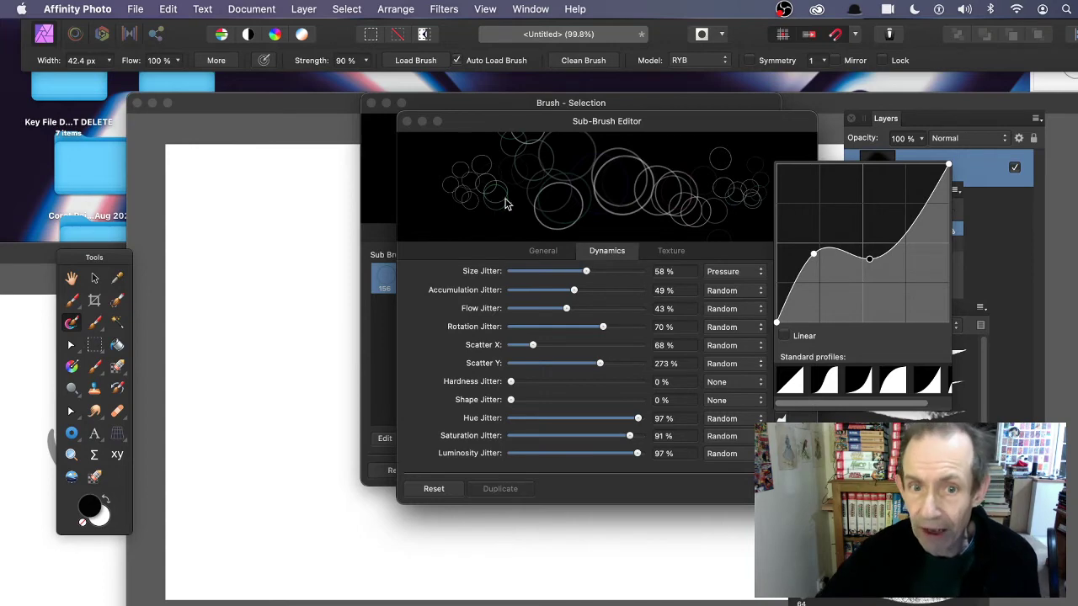
click(758, 160)
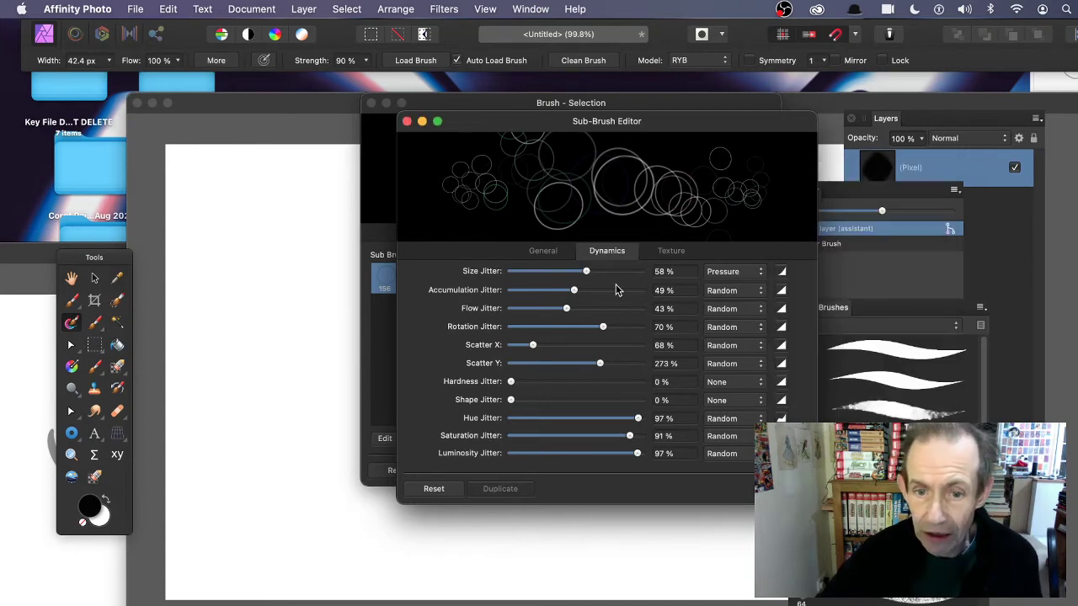
Step: Give the Size Jitter pressure curve a sharp peak and close the Sub-Brush Editor
click(781, 273)
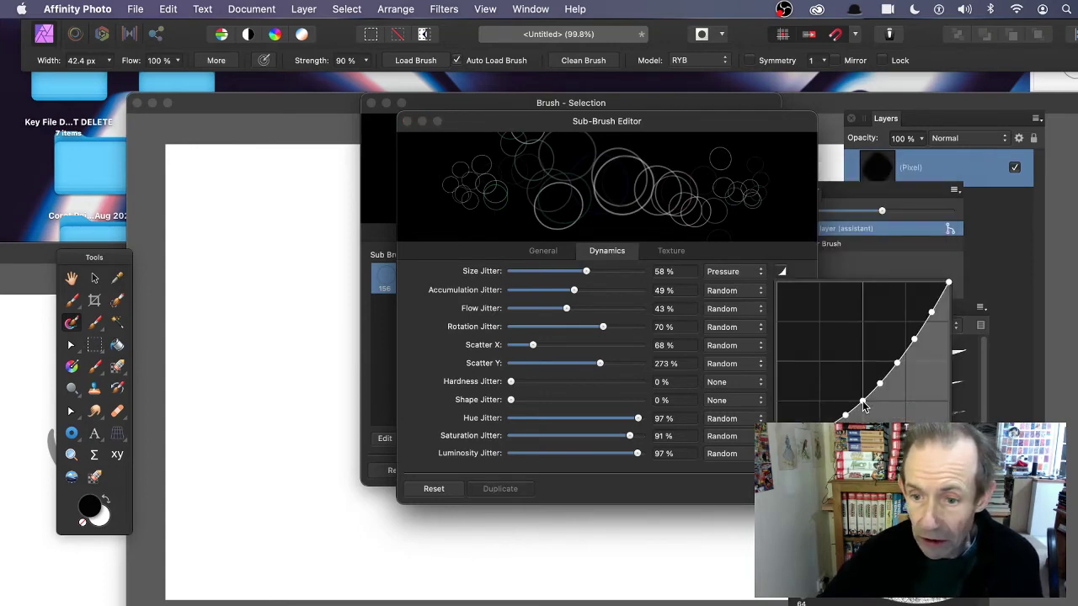
mouse_move(862, 407)
mouse_down()
mouse_move(862, 309)
mouse_move(863, 340)
mouse_move(920, 297)
mouse_move(908, 386)
mouse_move(927, 325)
mouse_move(930, 370)
mouse_up()
click(733, 249)
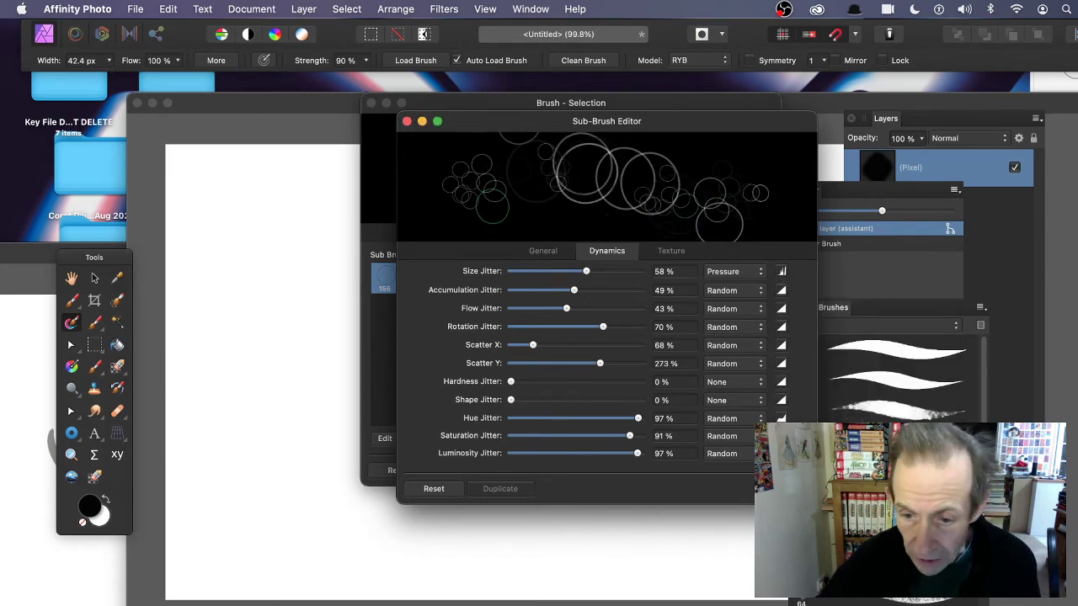
key(Escape)
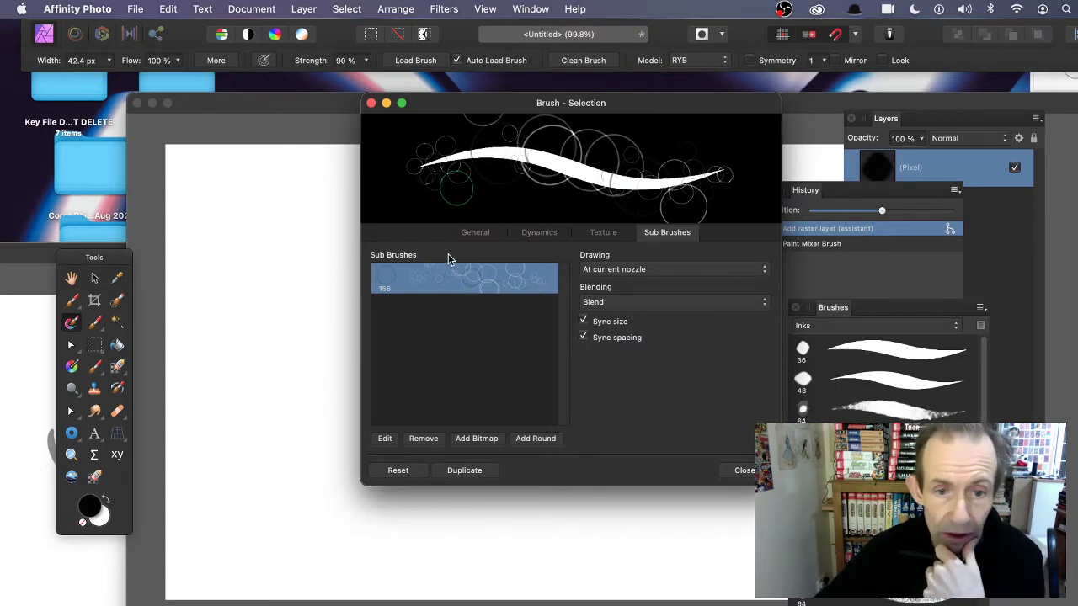
Step: Paint a test stroke across the canvas with the new brush, then undo it
drag(567, 106, 626, 107)
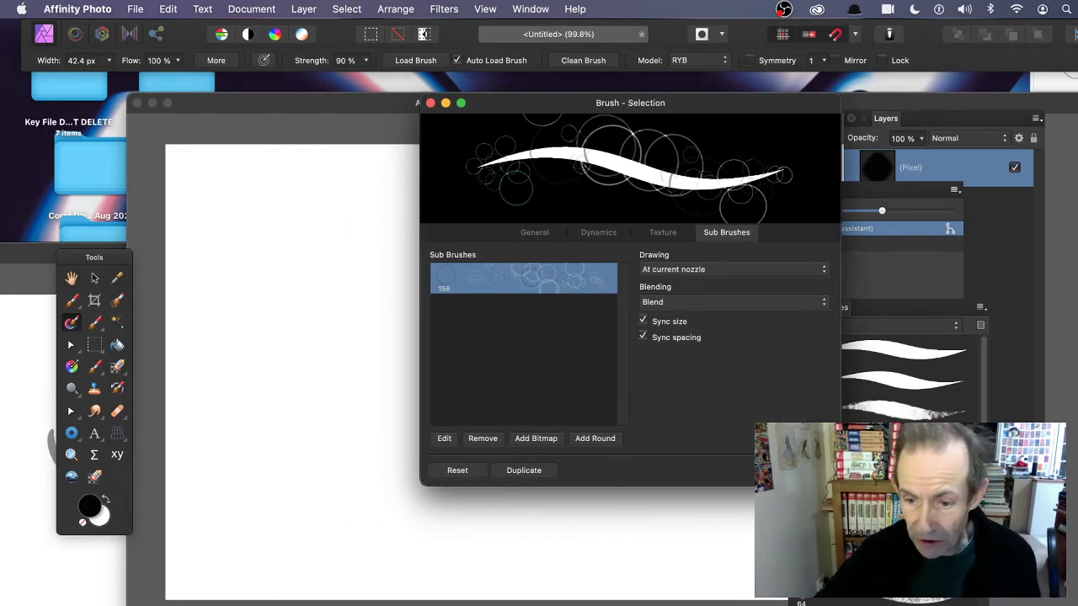
key(Escape)
mouse_move(296, 202)
mouse_down()
mouse_move(321, 252)
mouse_move(565, 376)
mouse_move(610, 477)
mouse_move(509, 402)
mouse_move(603, 373)
mouse_move(364, 288)
mouse_move(448, 452)
mouse_move(437, 295)
mouse_move(549, 220)
mouse_up()
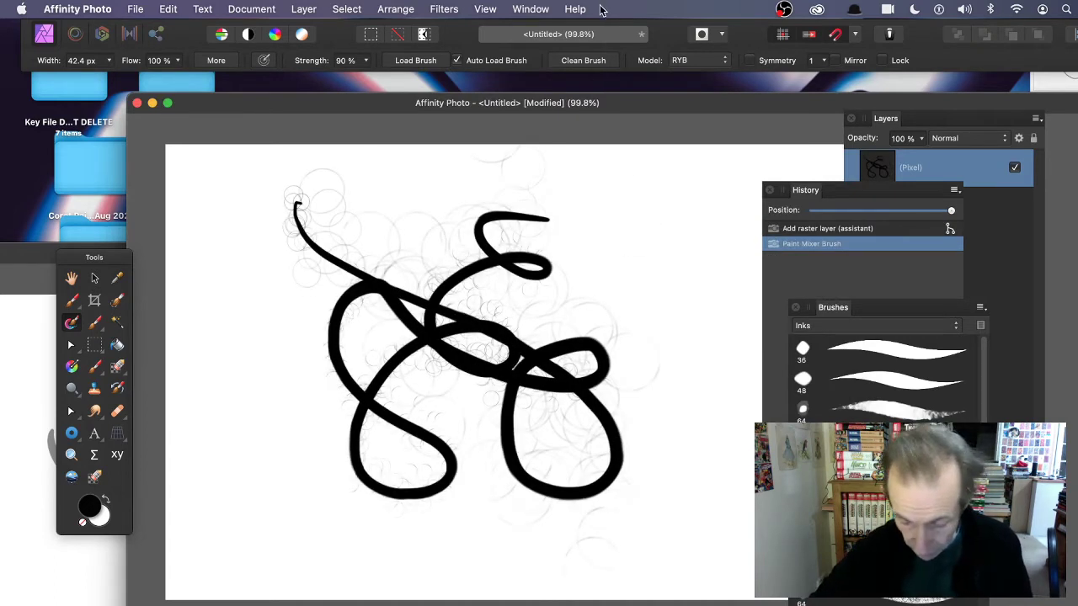
key(super+z)
Step: Paint and undo a looping test stroke, then reopen the ring sub-brush's settings
click(216, 60)
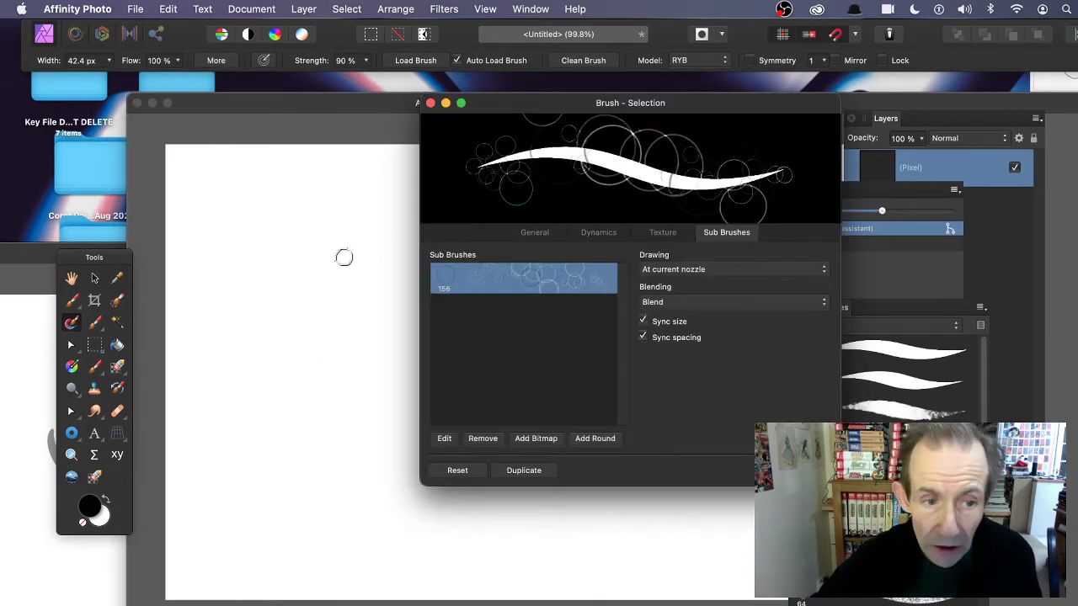
mouse_move(266, 193)
mouse_down()
mouse_move(354, 245)
mouse_move(264, 373)
mouse_move(345, 413)
mouse_up()
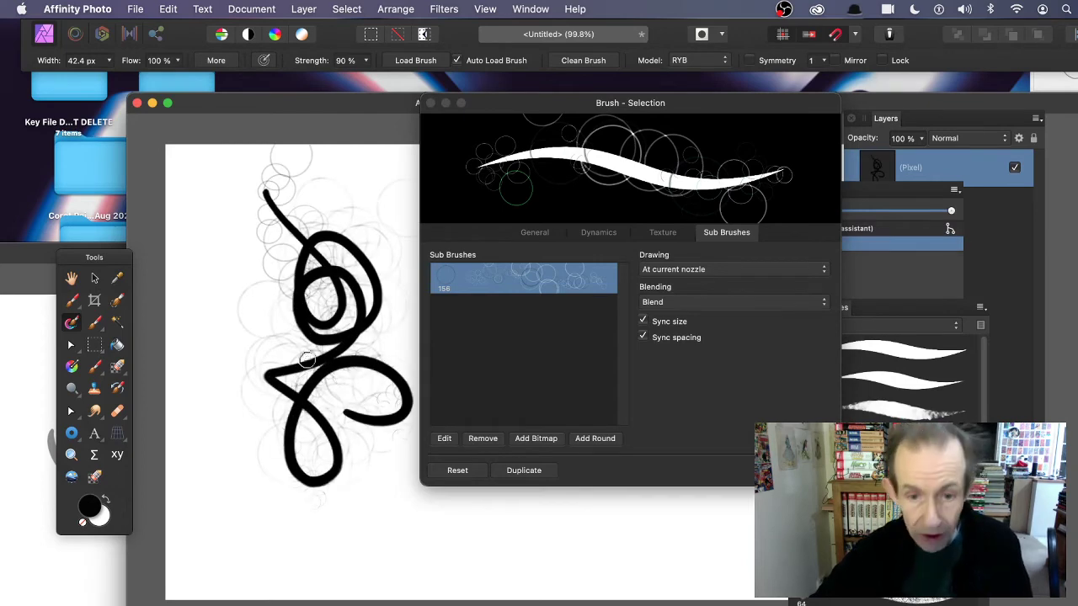
key(super+z)
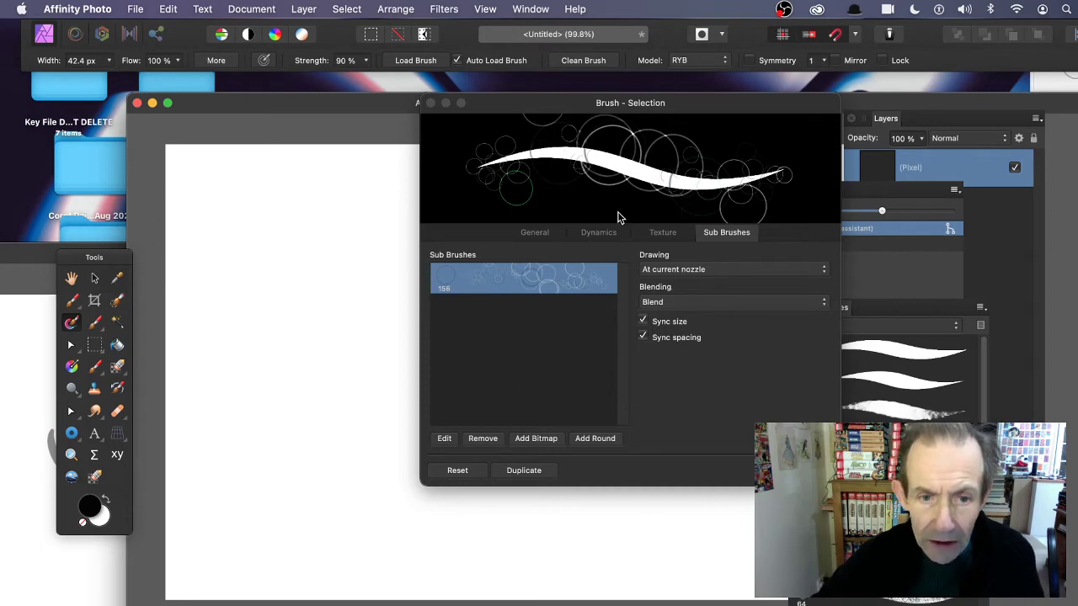
click(446, 438)
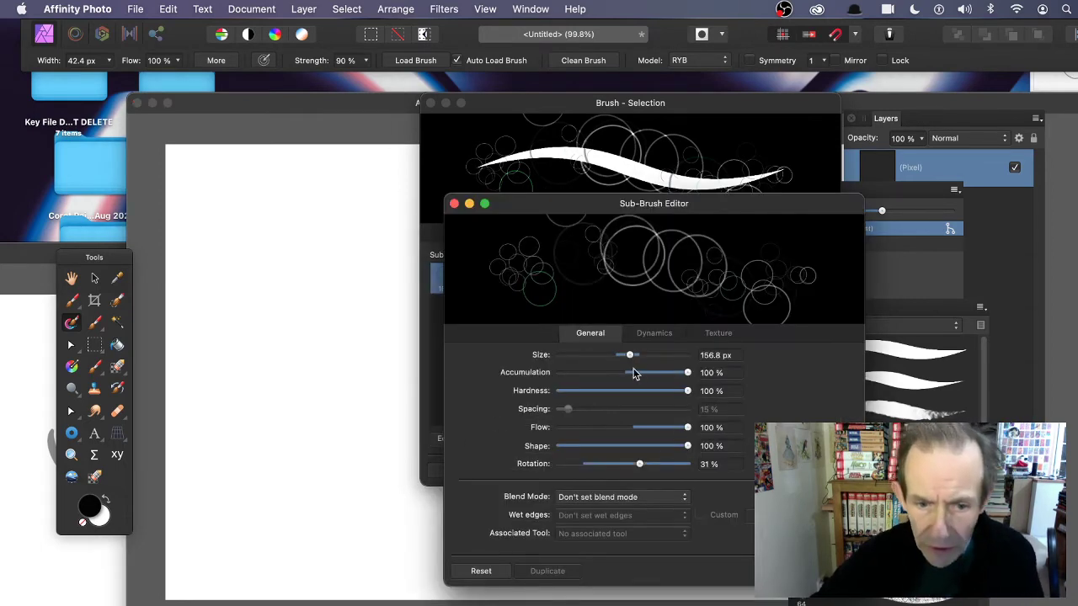
Step: Size the ring sub-brush to about 196.7 px, set 46% size jitter and 0% flow jitter, and close the editor
drag(633, 358, 633, 356)
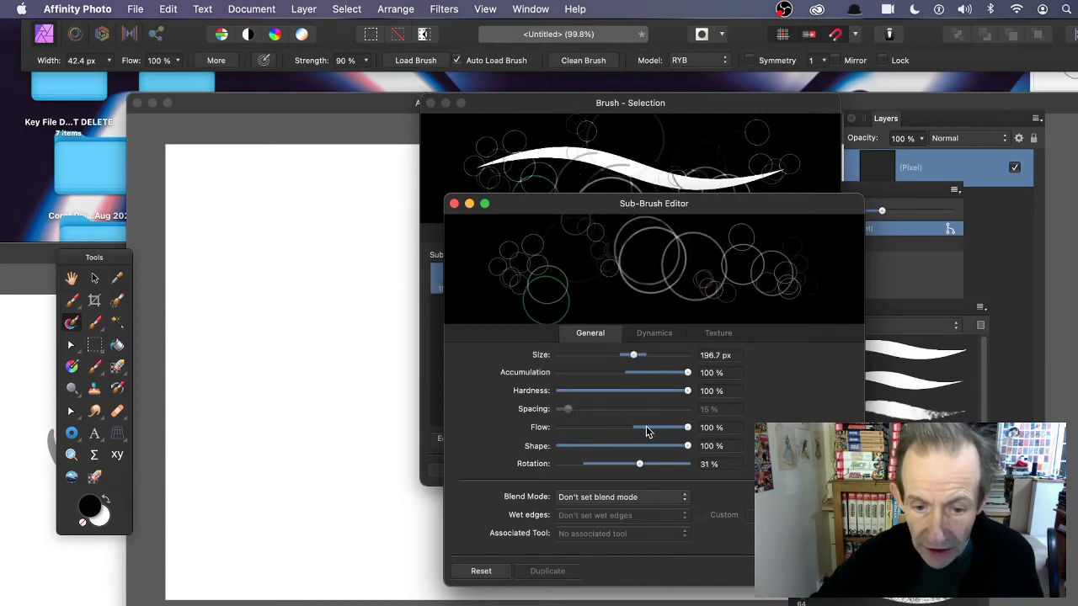
click(724, 334)
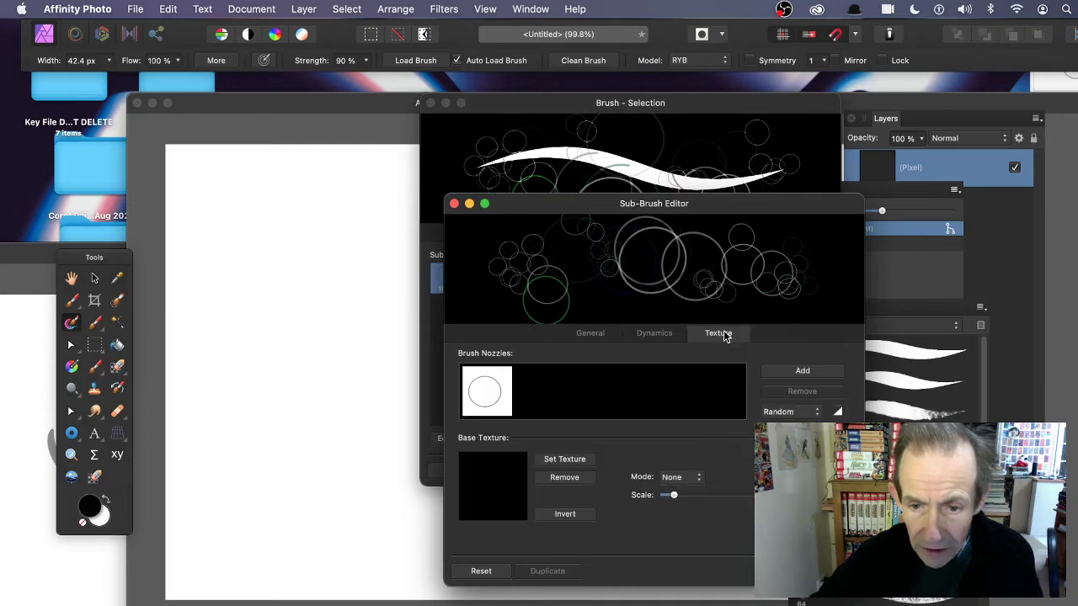
click(648, 335)
drag(633, 353, 549, 376)
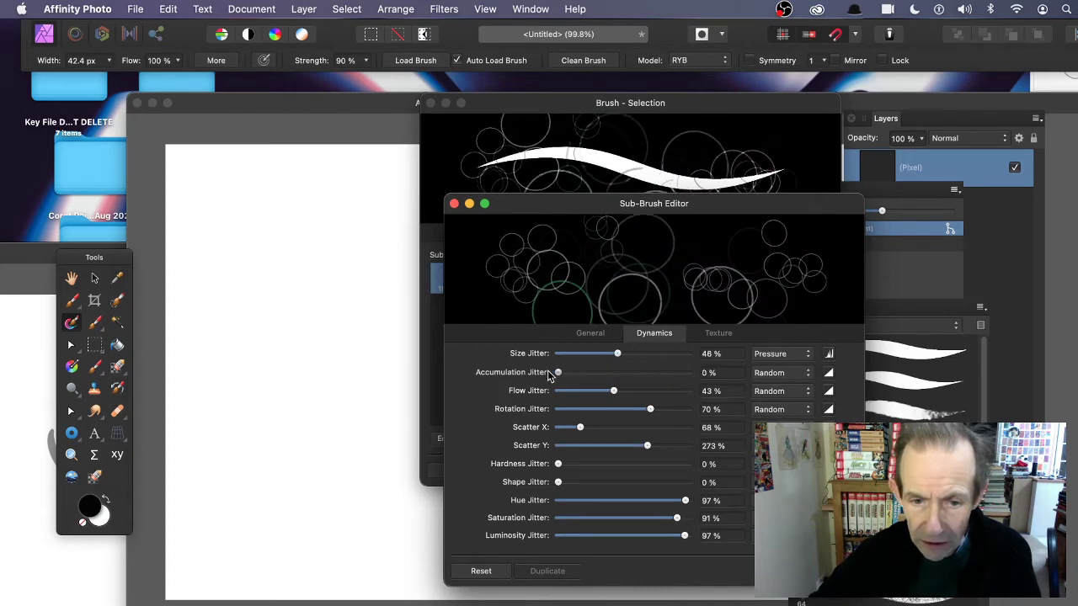
drag(613, 391, 573, 391)
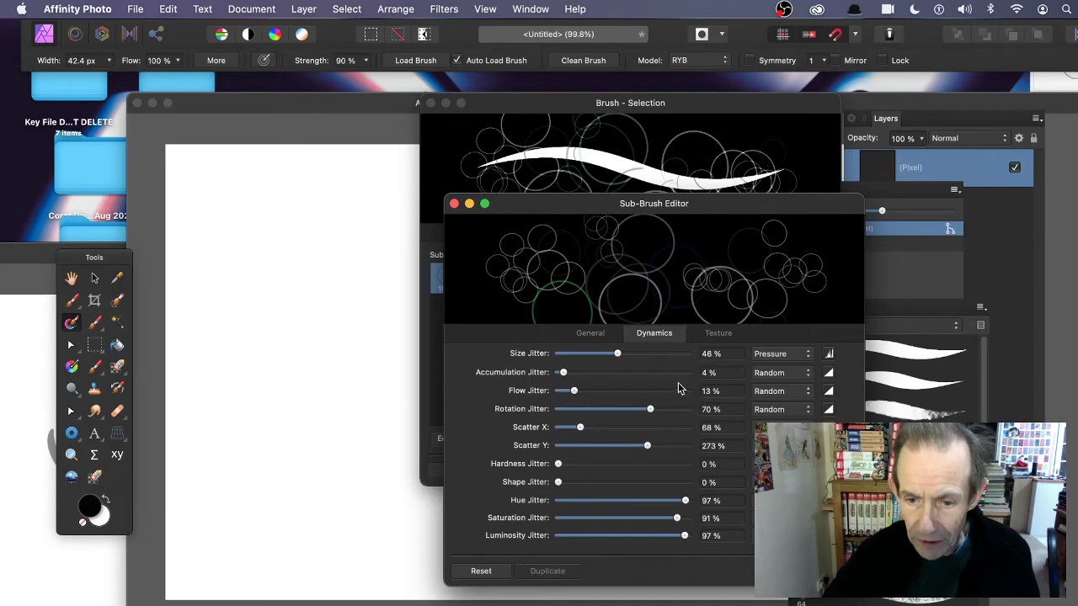
mouse_move(573, 396)
mouse_down()
mouse_move(613, 390)
mouse_move(652, 401)
mouse_move(567, 392)
mouse_up()
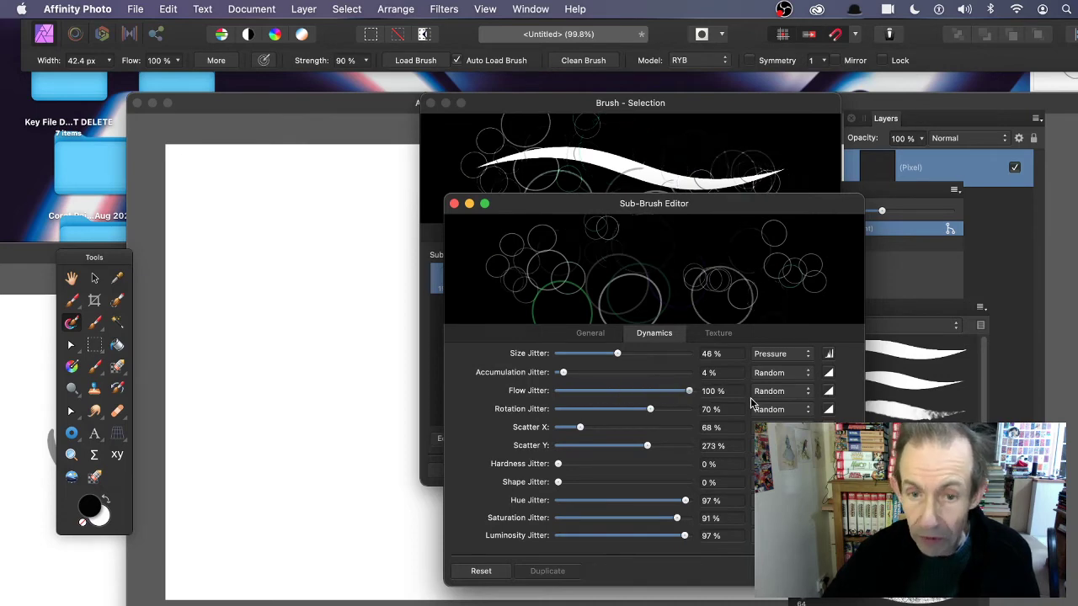
drag(428, 398, 456, 390)
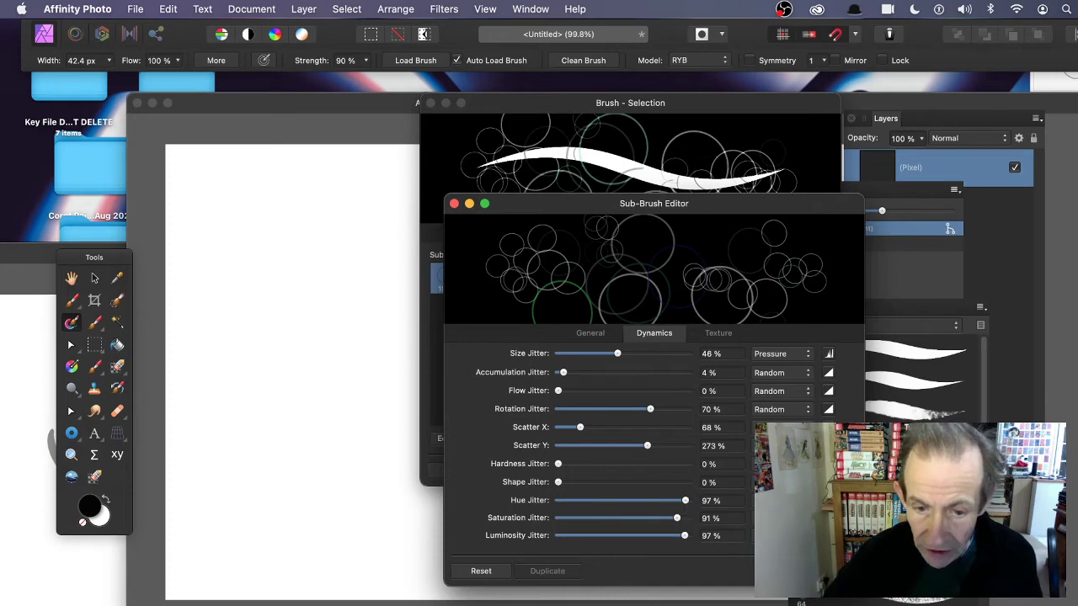
key(Escape)
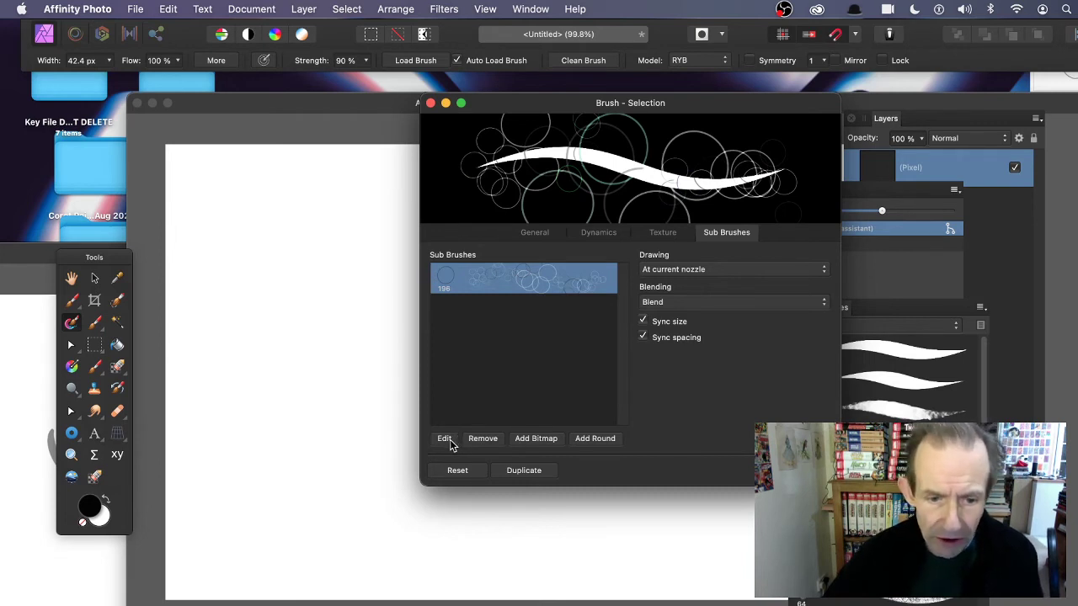
Step: Load the swirl image sub-brush-10.png from the Desktop as a new bitmap sub-brush
click(536, 439)
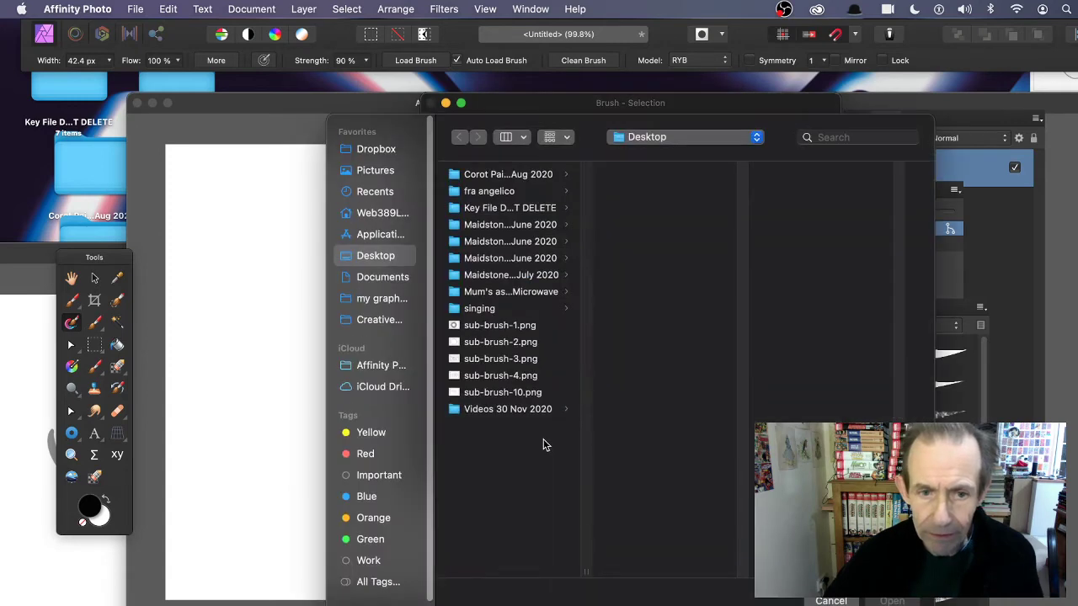
click(516, 361)
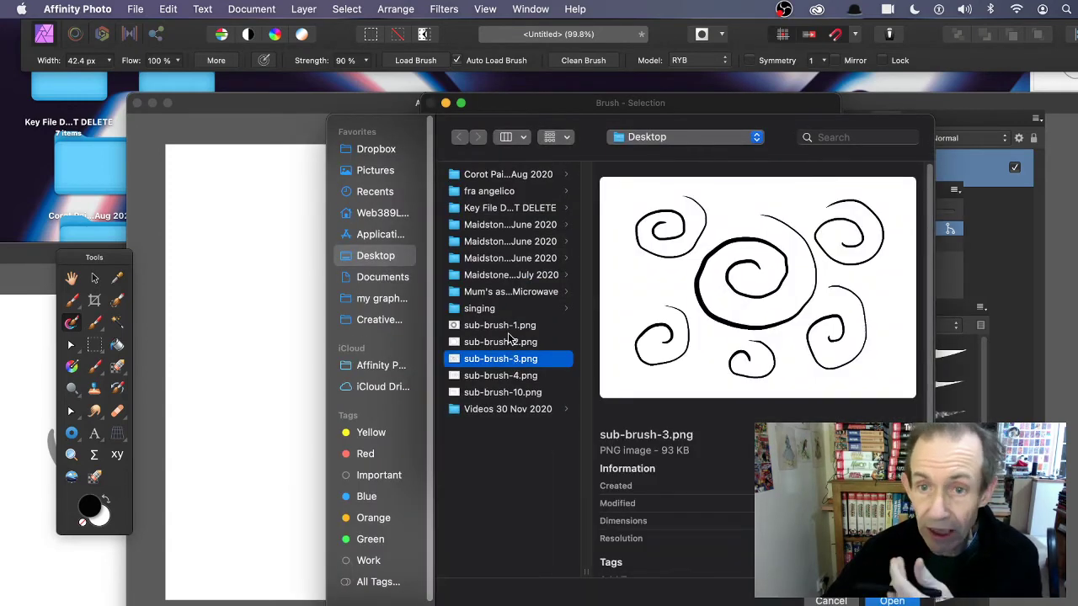
click(515, 327)
click(515, 342)
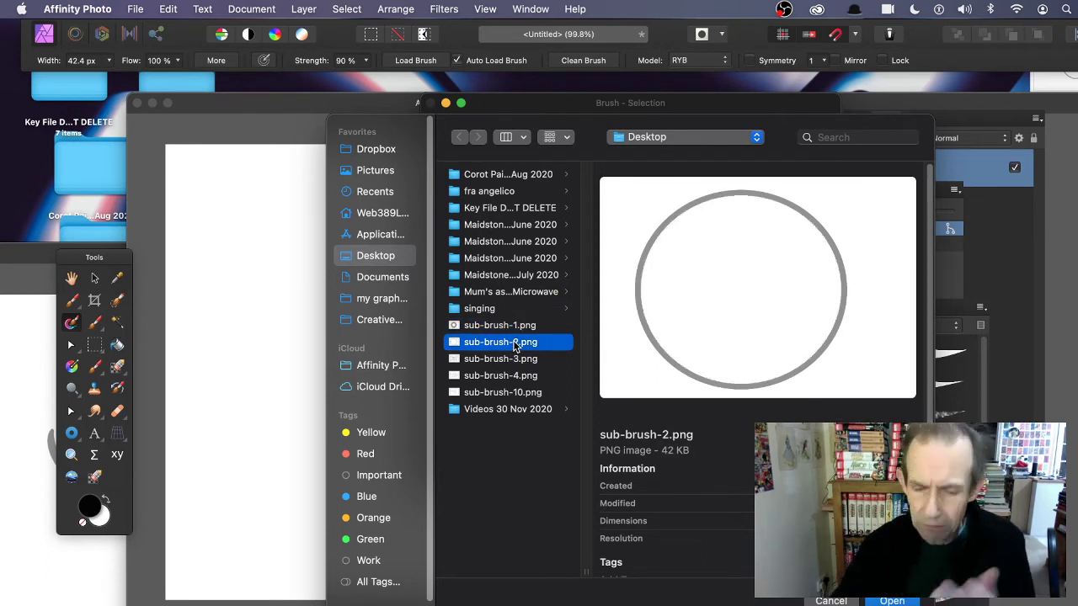
click(497, 394)
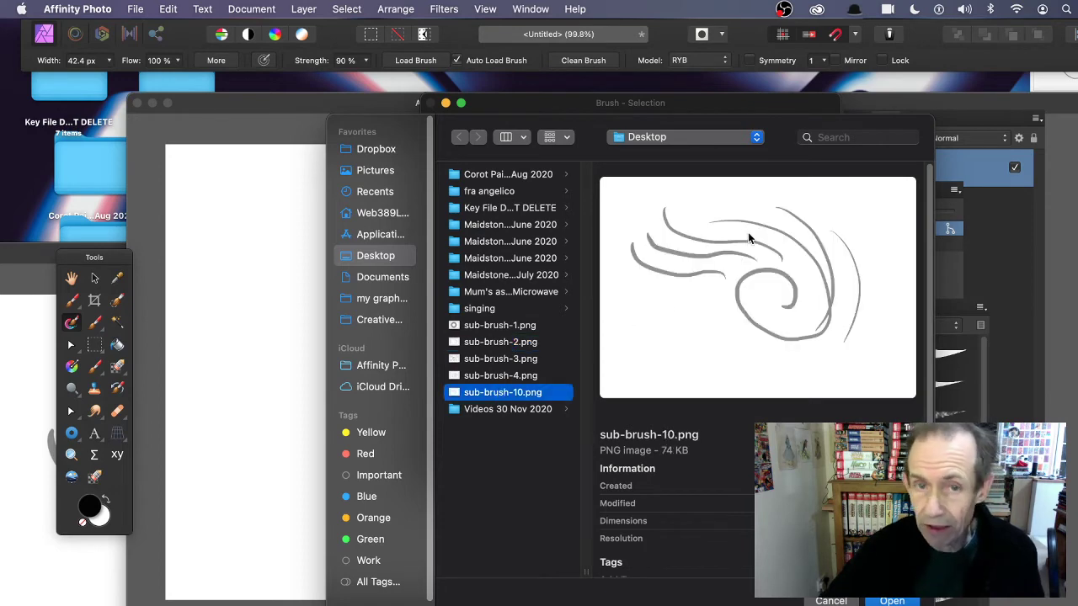
click(892, 600)
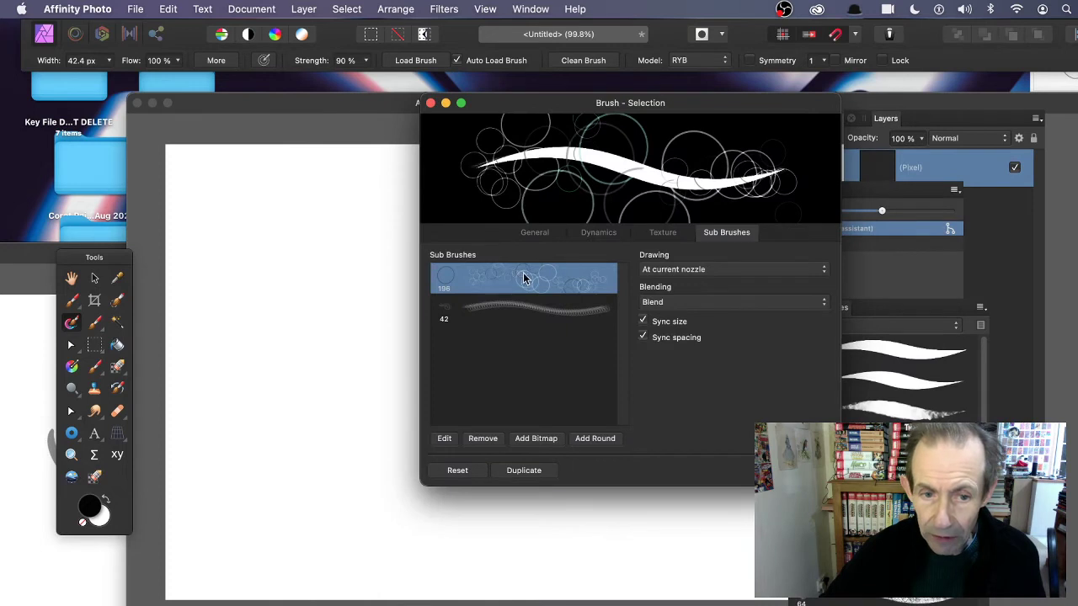
Step: Select the swirl sub-brush and enlarge it to 470.4 px
click(517, 307)
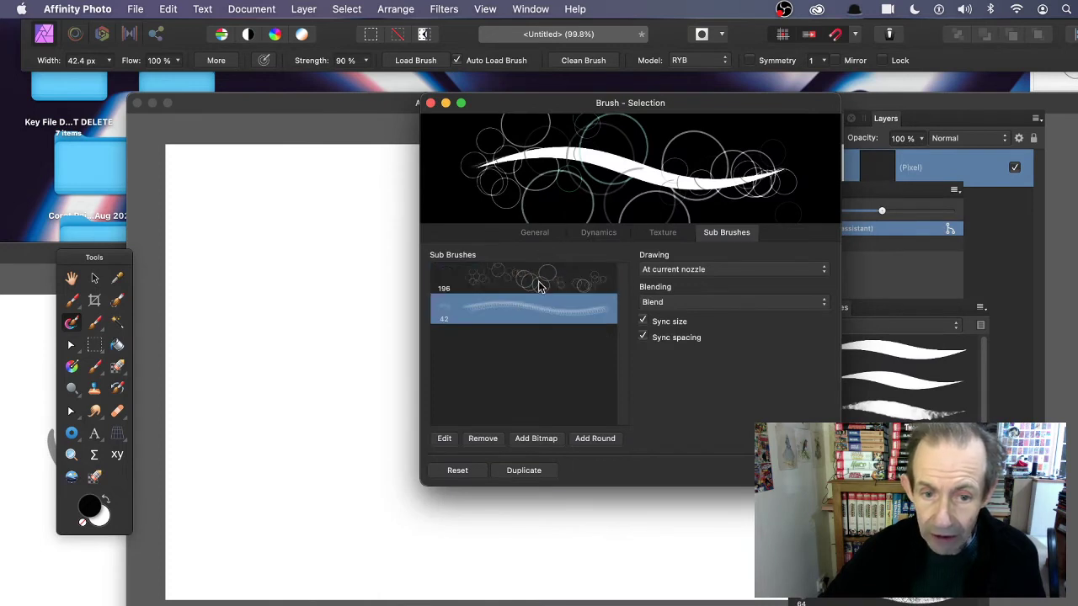
click(521, 278)
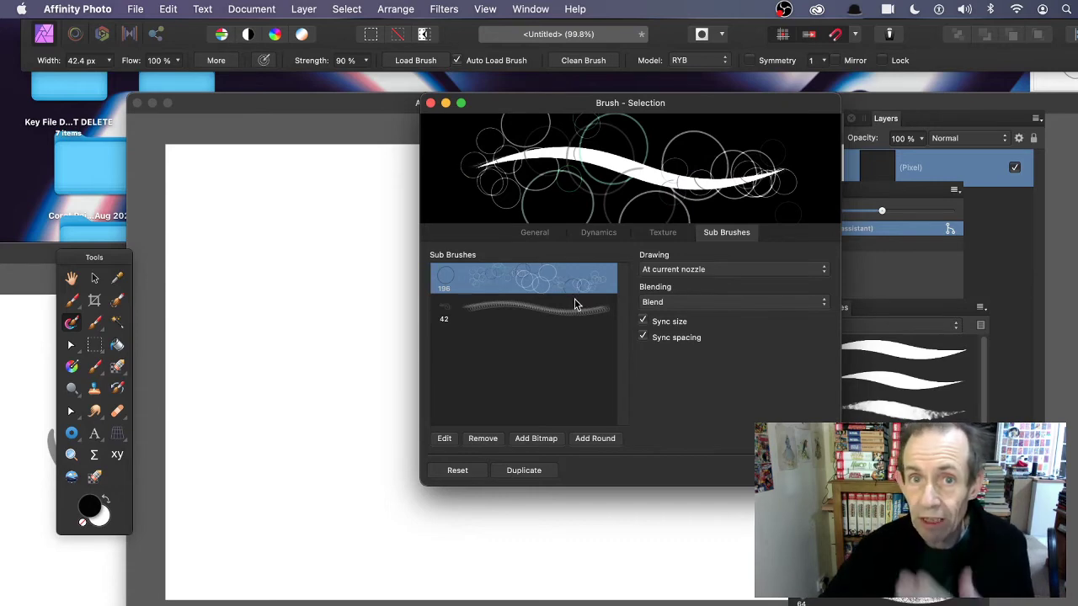
click(528, 311)
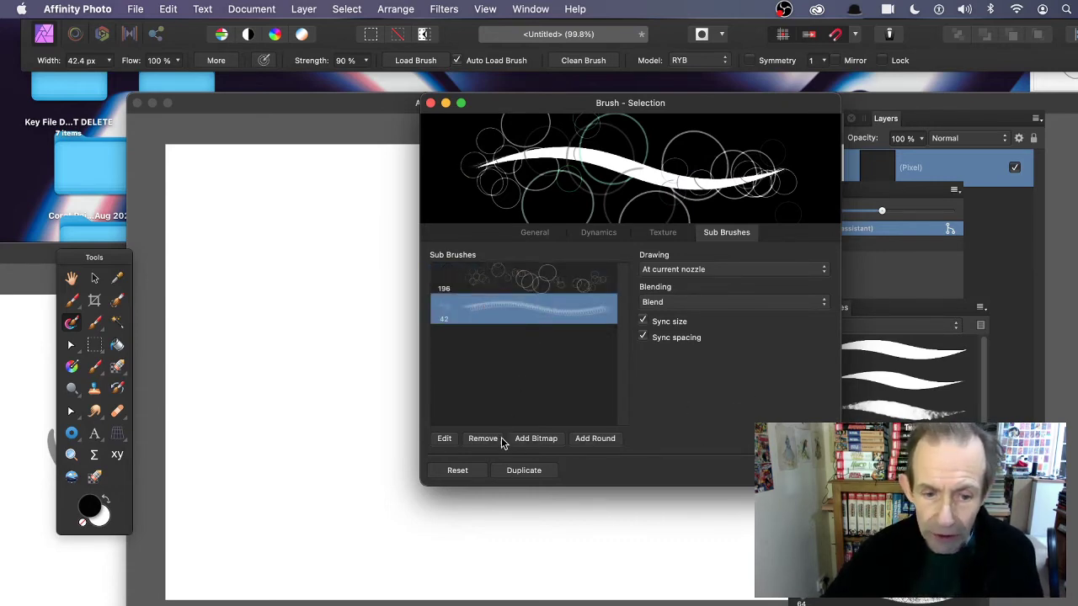
click(444, 439)
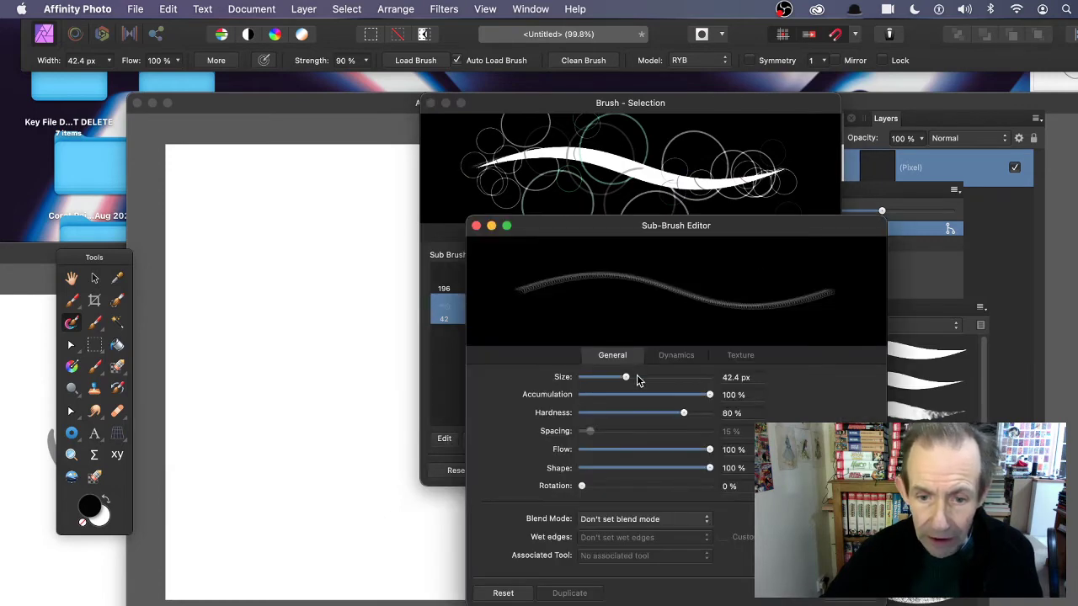
drag(638, 381, 685, 382)
mouse_move(586, 223)
mouse_down()
mouse_move(745, 214)
mouse_move(643, 150)
mouse_up()
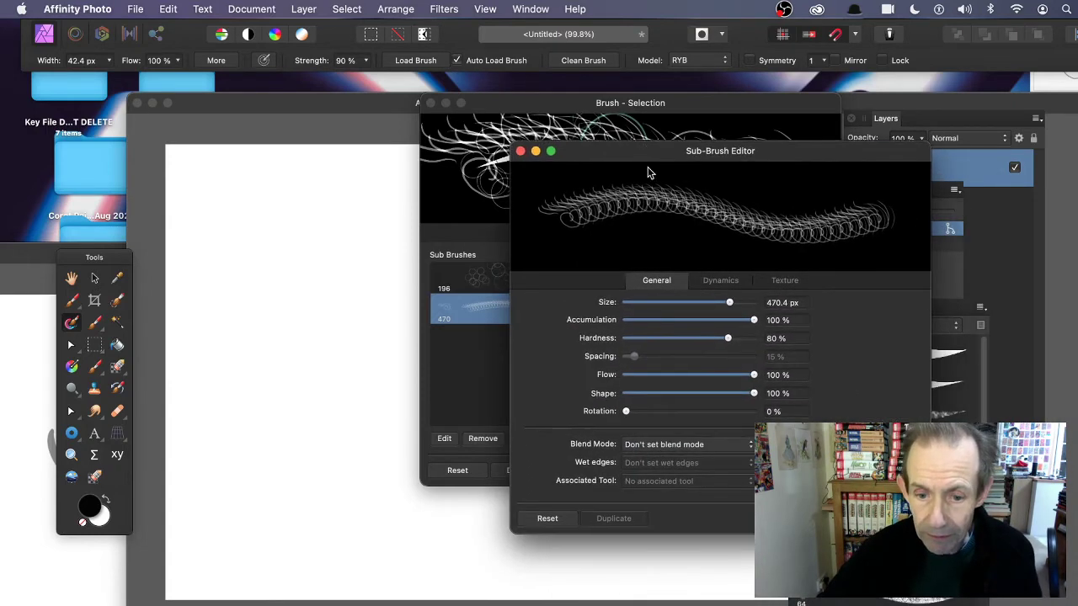
Step: Try the Darken and Lighten blend modes, settle on Normal, and rotate the nozzles 23%
click(688, 449)
click(655, 490)
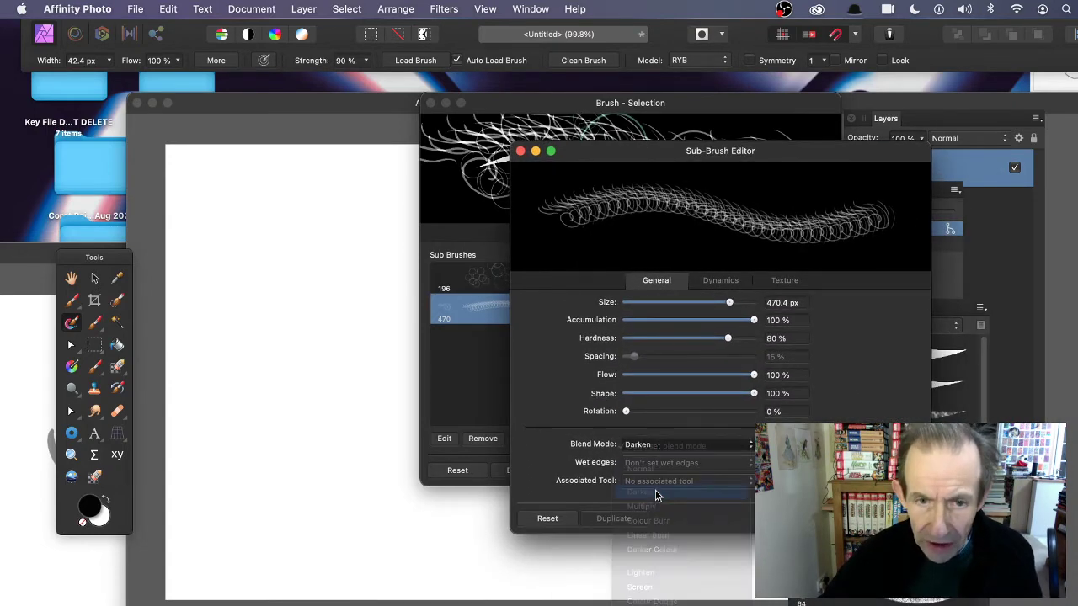
click(661, 445)
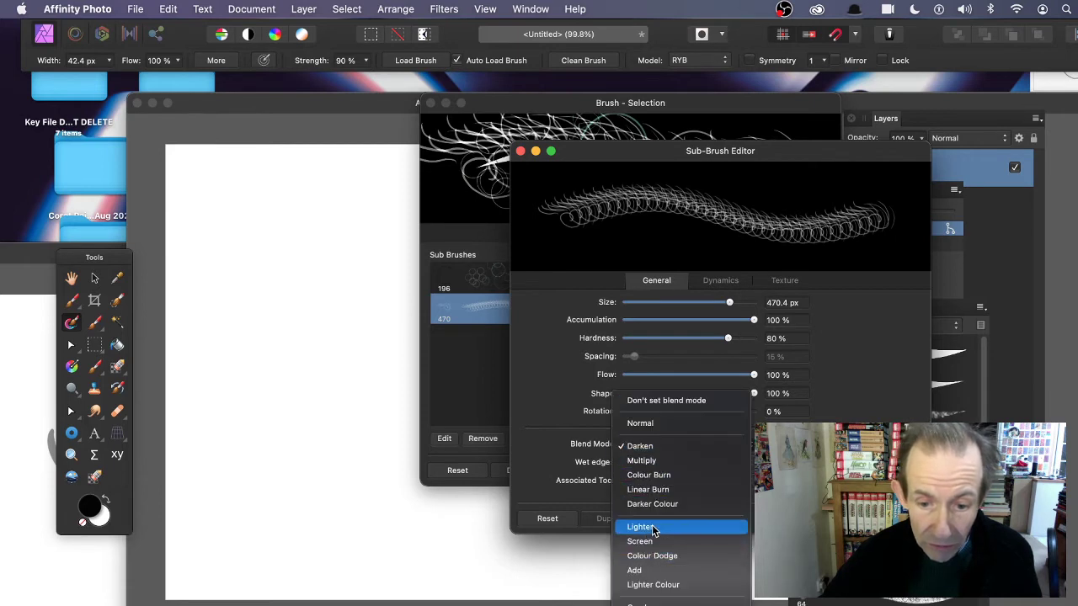
click(653, 527)
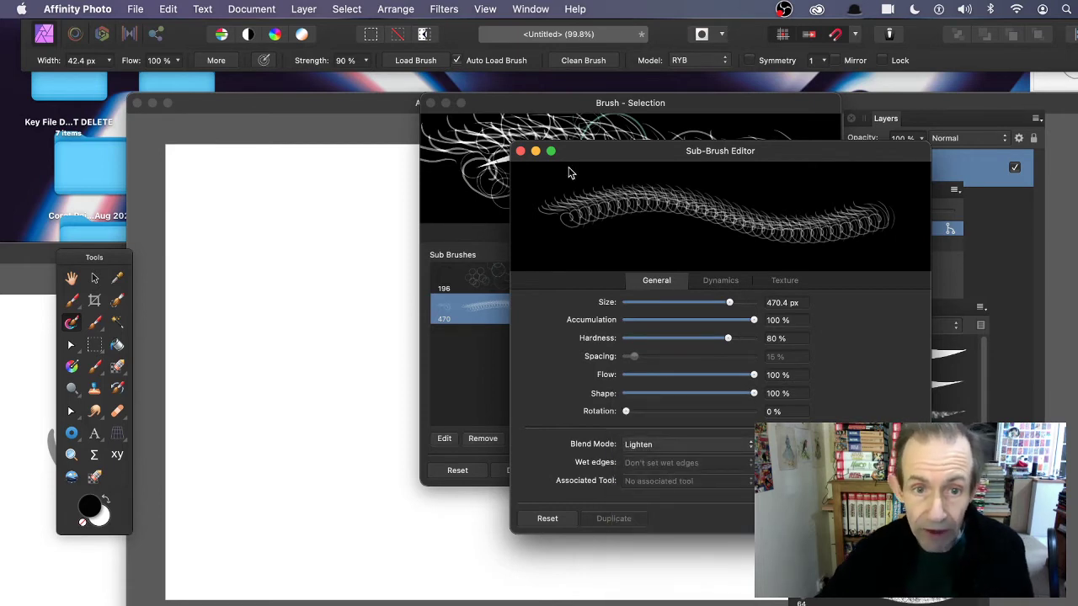
mouse_move(569, 159)
mouse_down()
mouse_move(716, 158)
mouse_move(713, 150)
mouse_up()
click(884, 435)
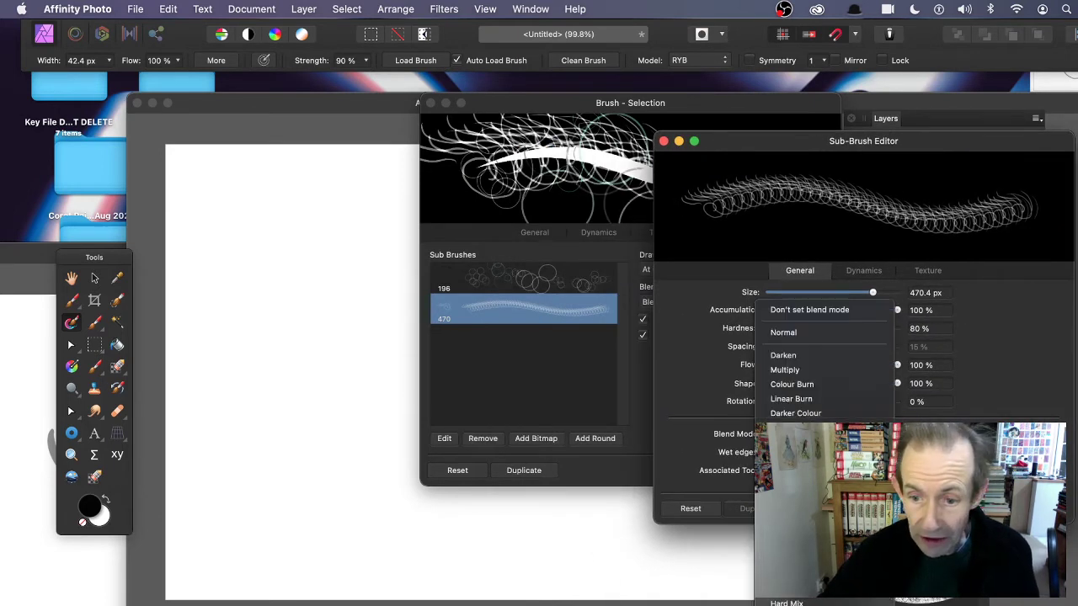
click(825, 332)
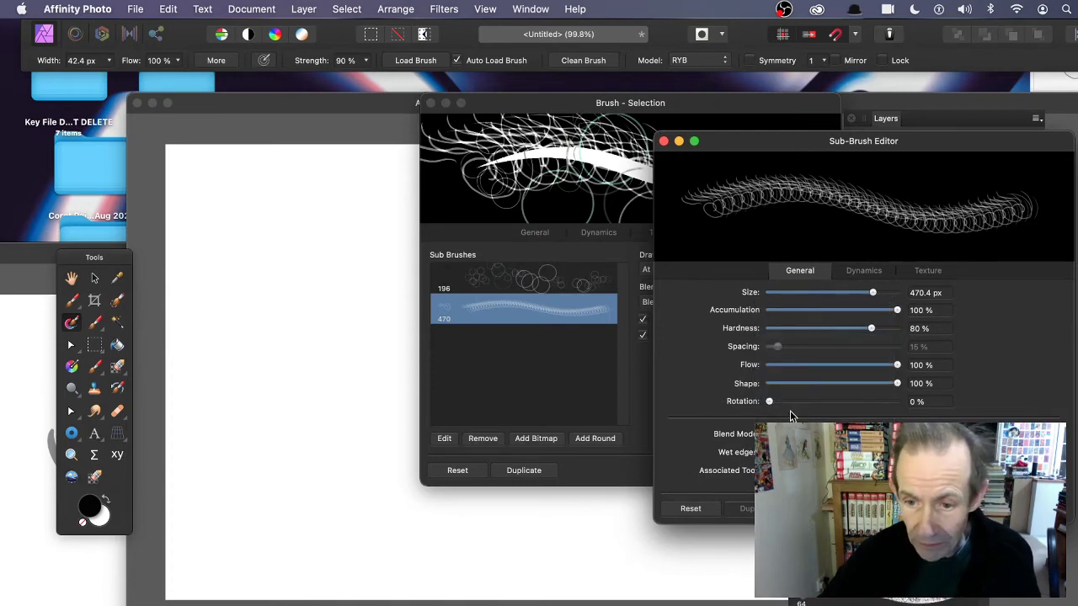
mouse_move(769, 401)
mouse_down()
mouse_move(876, 401)
mouse_move(834, 402)
mouse_up()
Step: Scatter the swirls randomly at 129% X and 74% Y, add 36% size jitter, and close the editor
click(863, 270)
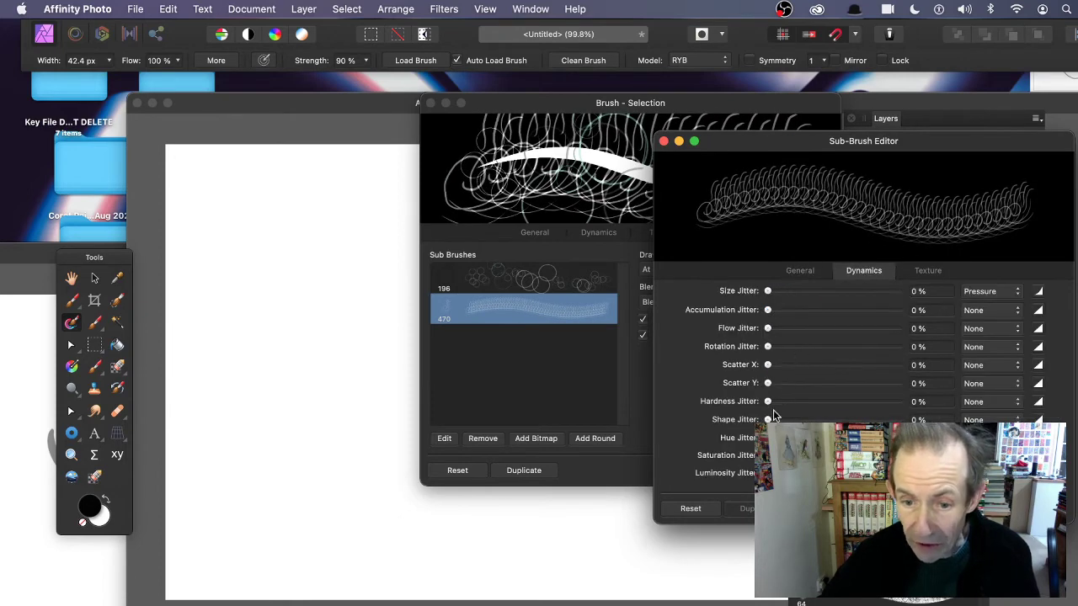
mouse_move(770, 383)
mouse_down()
mouse_move(806, 383)
mouse_move(791, 384)
mouse_move(811, 369)
mouse_up()
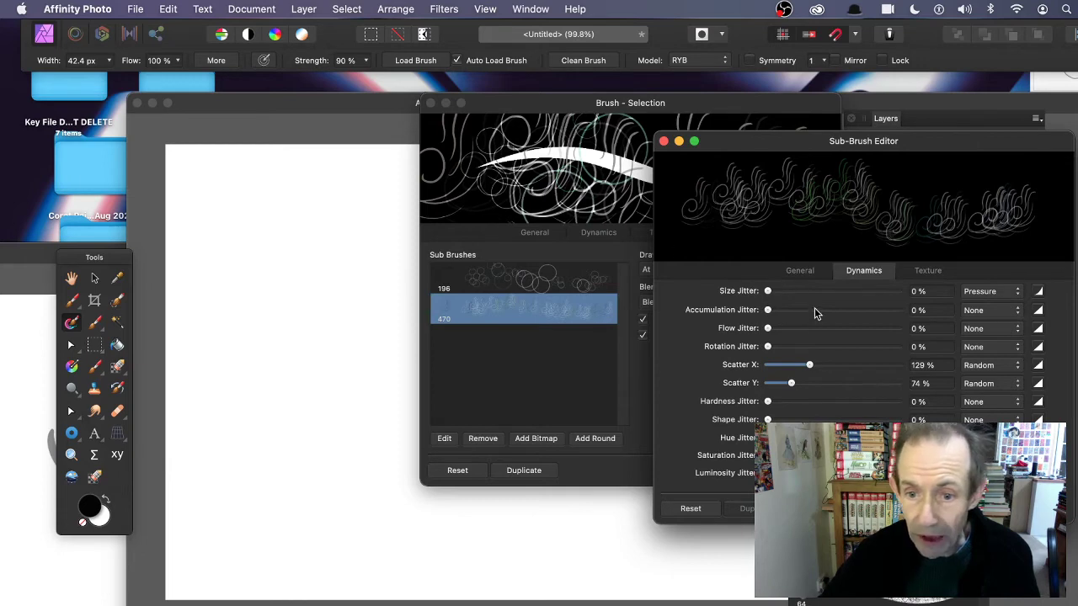
drag(787, 291, 814, 289)
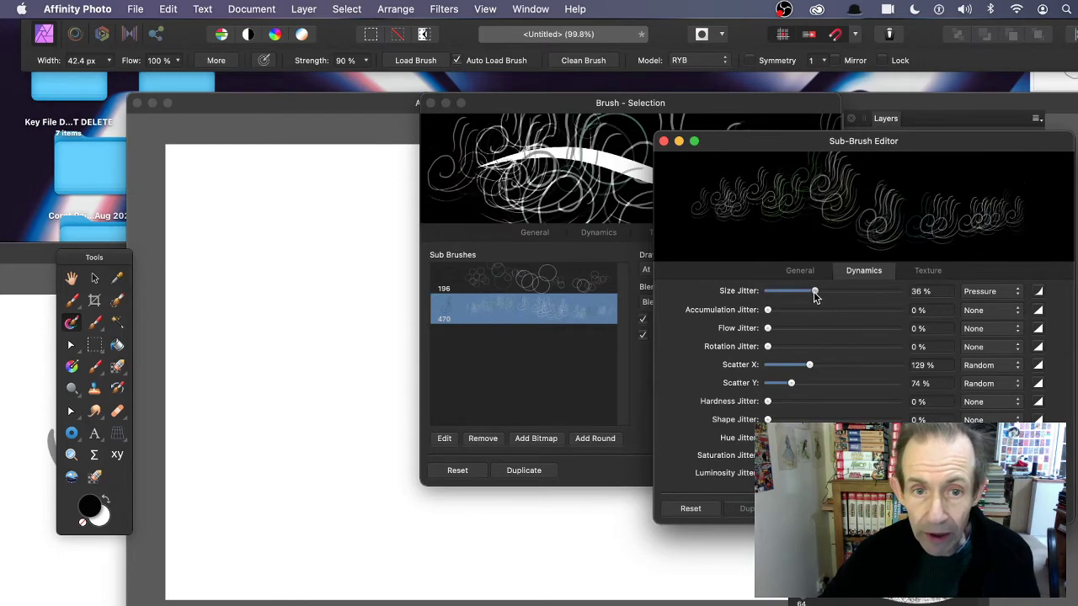
click(663, 140)
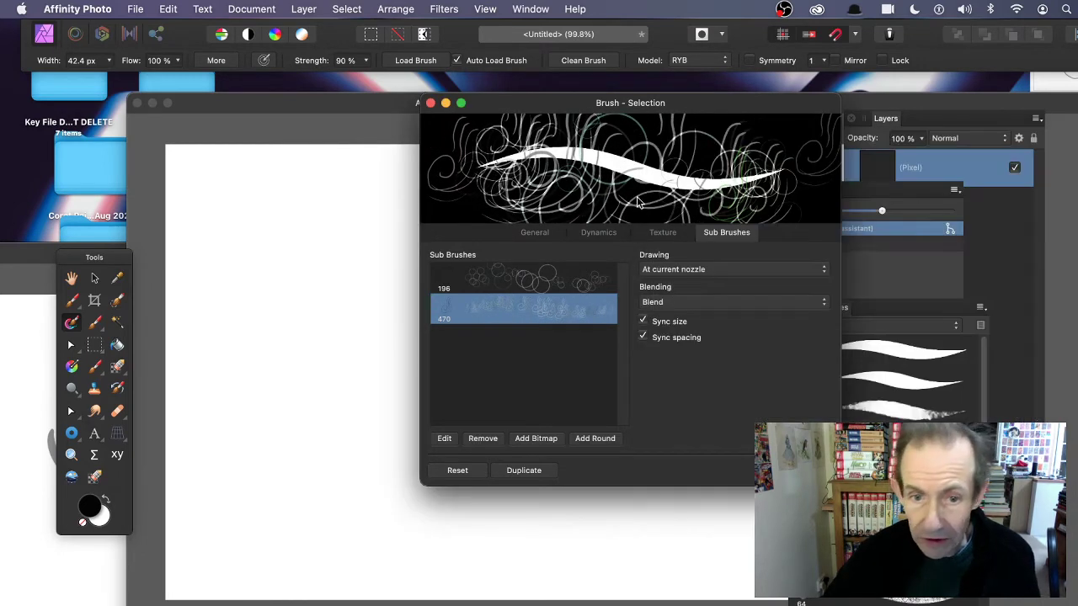
Step: Load the ring image sub-brush-1.png as a third sub-brush and select it
click(539, 440)
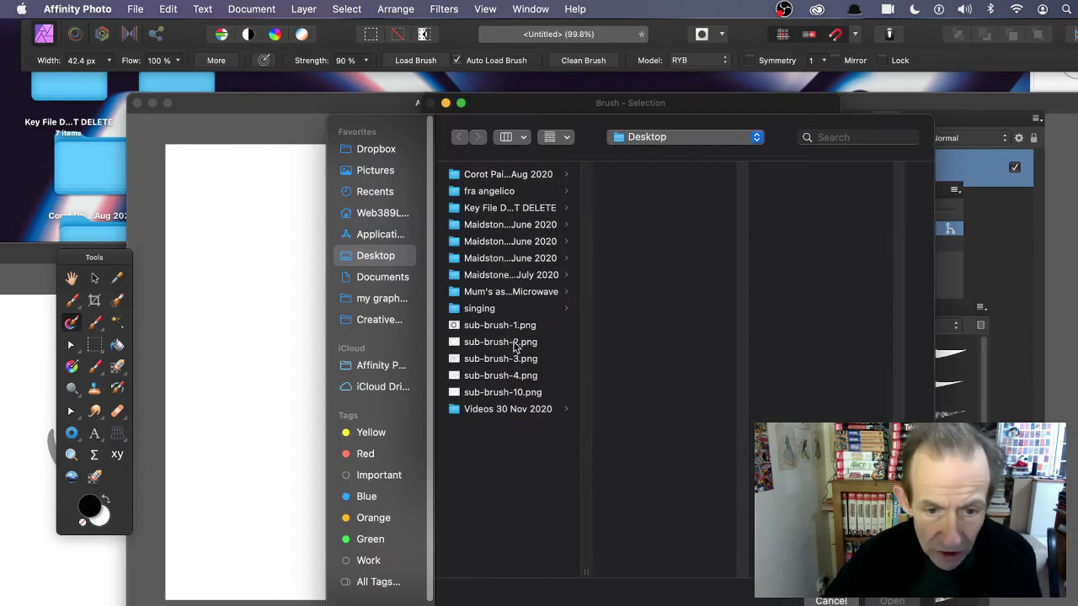
click(512, 362)
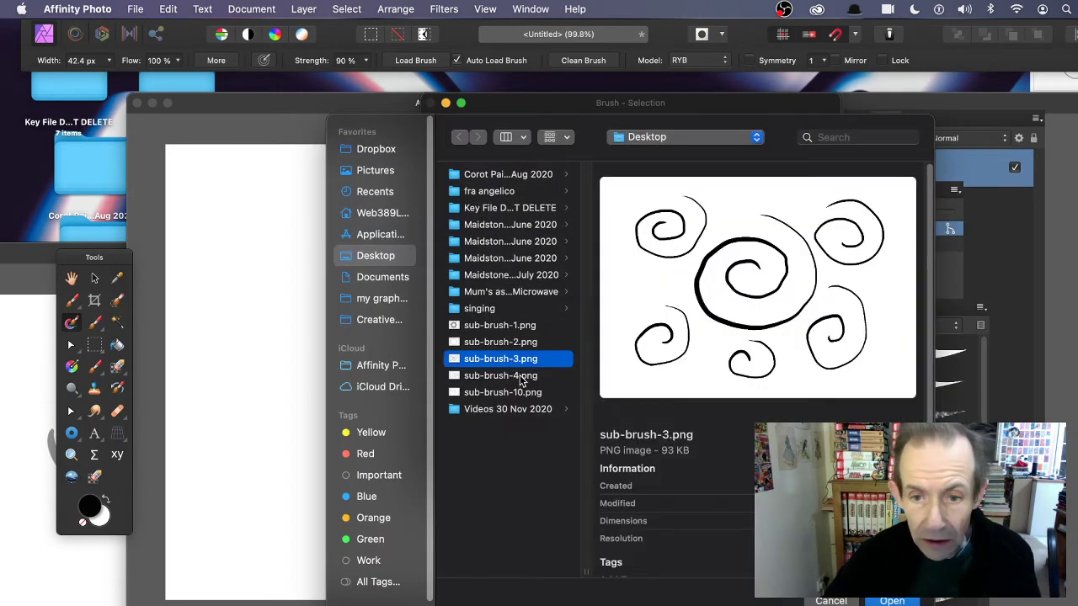
click(522, 378)
click(517, 327)
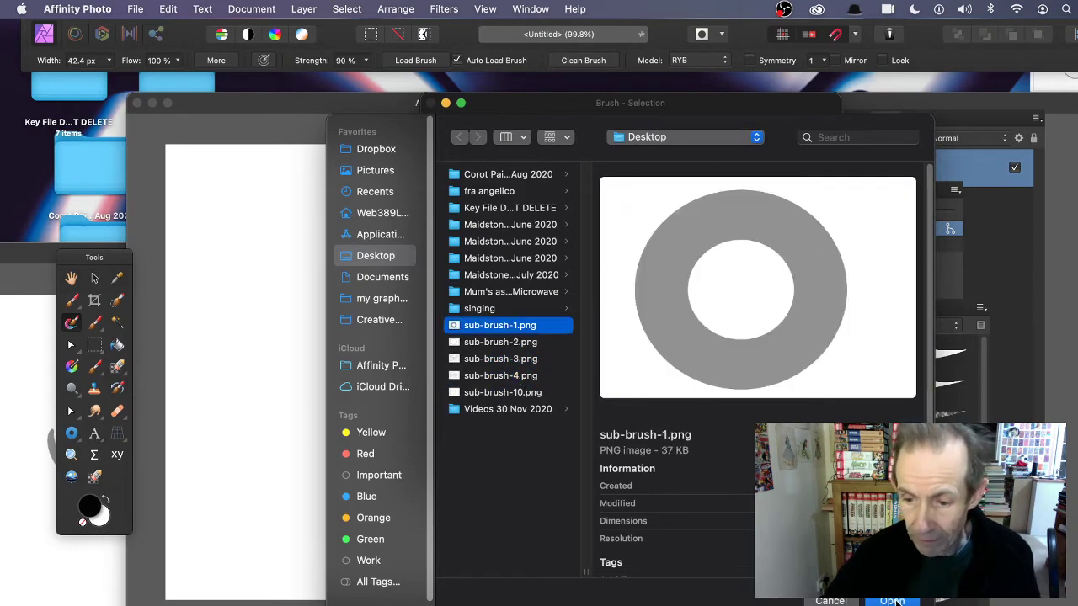
click(892, 601)
click(547, 339)
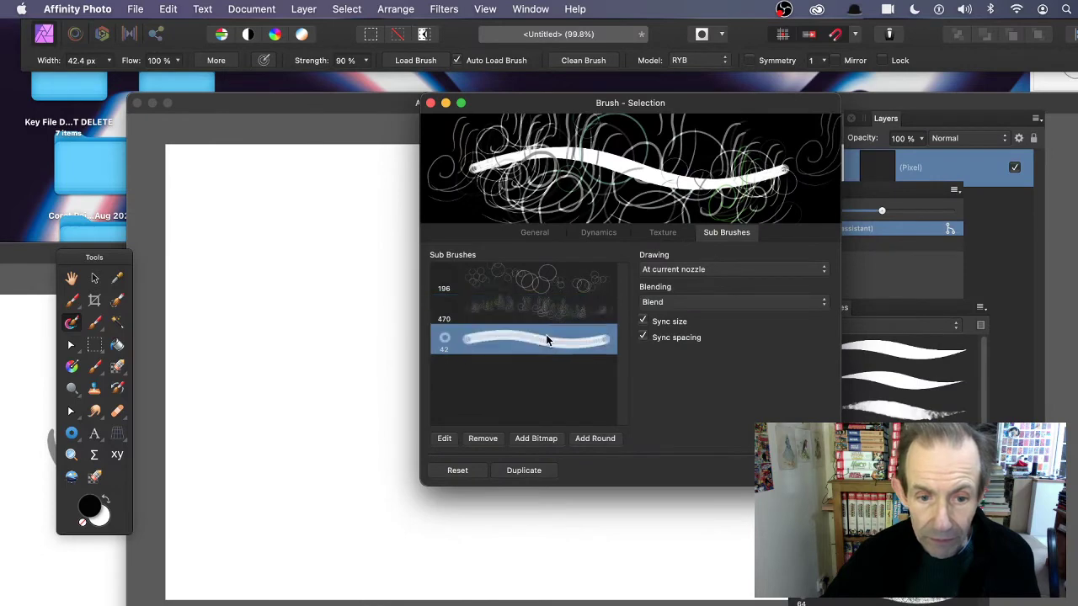
Step: Edit the round sub-brush, nudging its size and lowering accumulation to about 29%
click(447, 441)
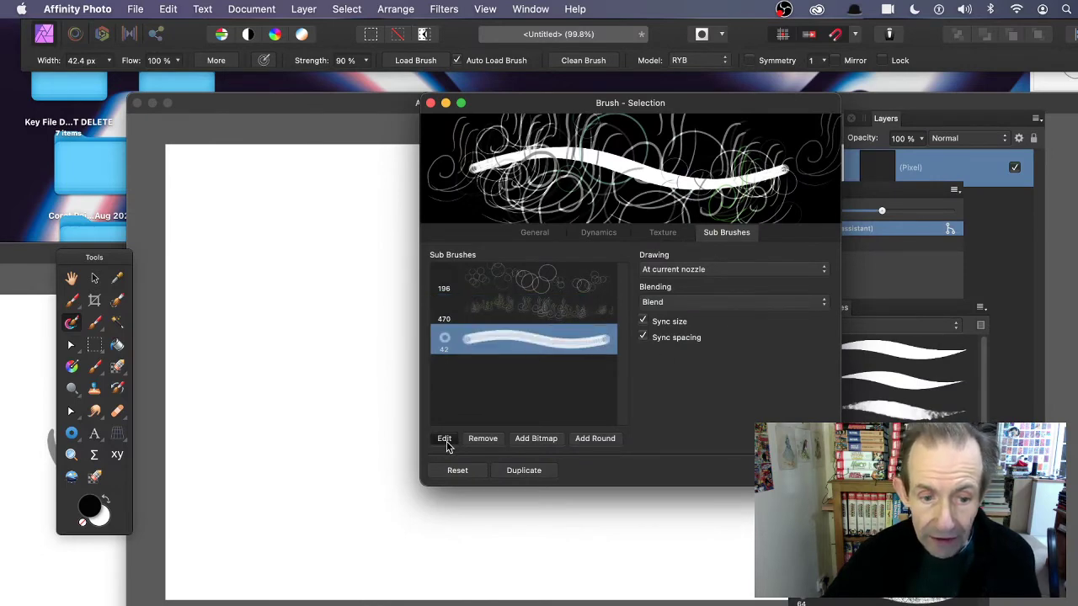
click(444, 439)
mouse_move(657, 404)
mouse_down()
mouse_move(712, 399)
mouse_move(653, 405)
mouse_move(695, 409)
mouse_up()
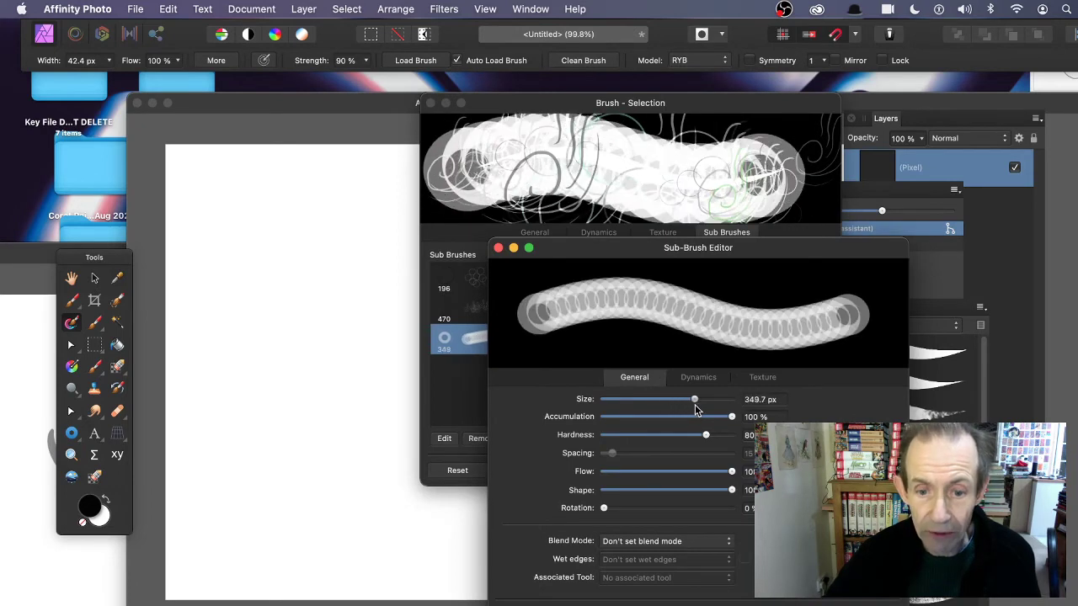
mouse_move(627, 421)
mouse_down()
mouse_move(614, 415)
mouse_move(640, 417)
mouse_up()
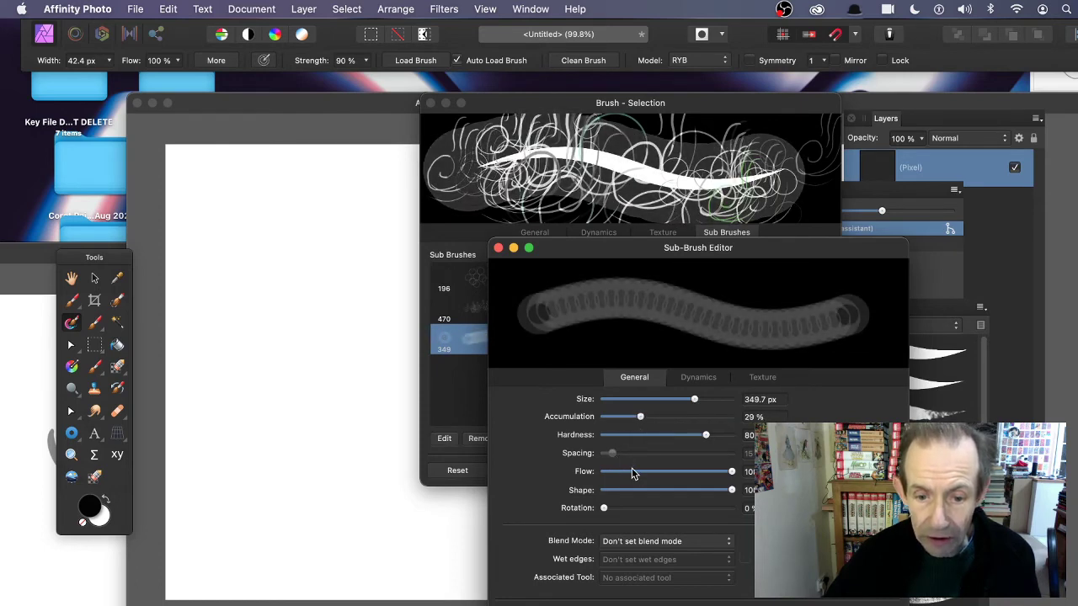
click(633, 473)
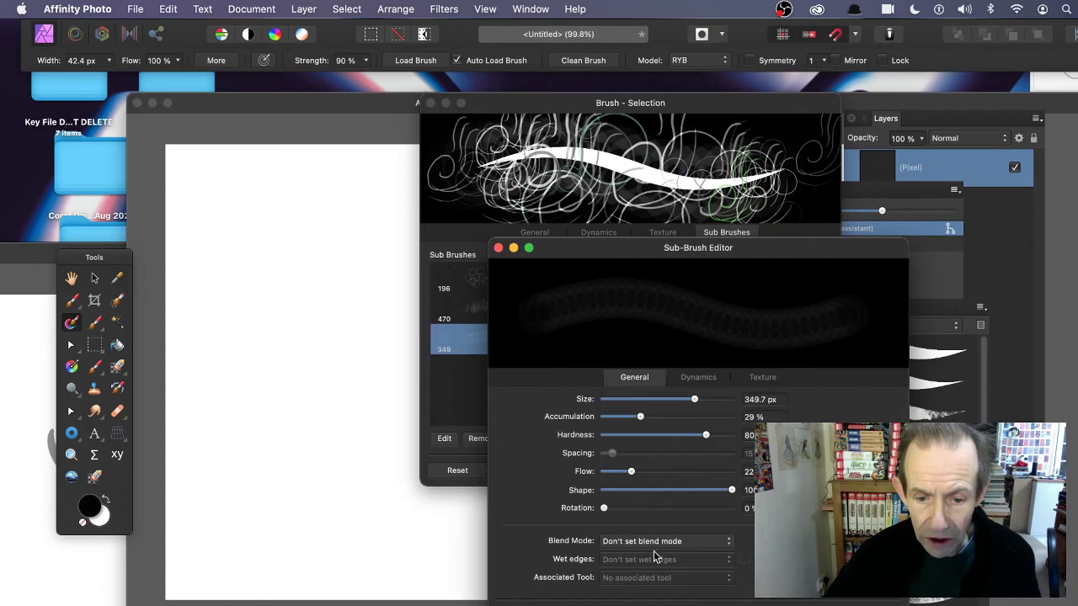
Step: Add random jitter: 38% size jitter and 64% accumulation jitter
click(695, 381)
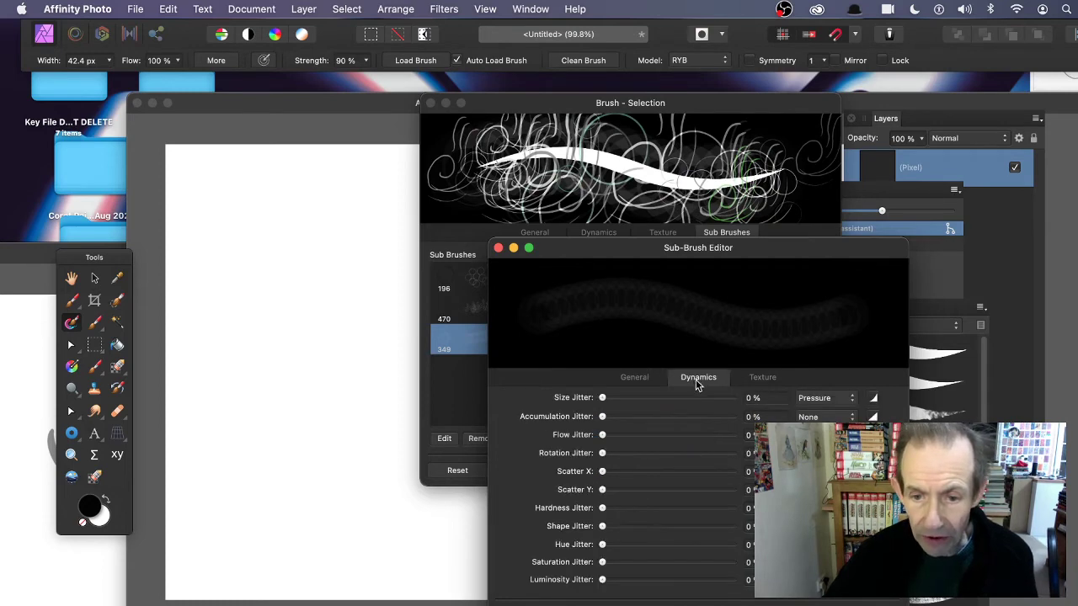
drag(621, 401, 680, 416)
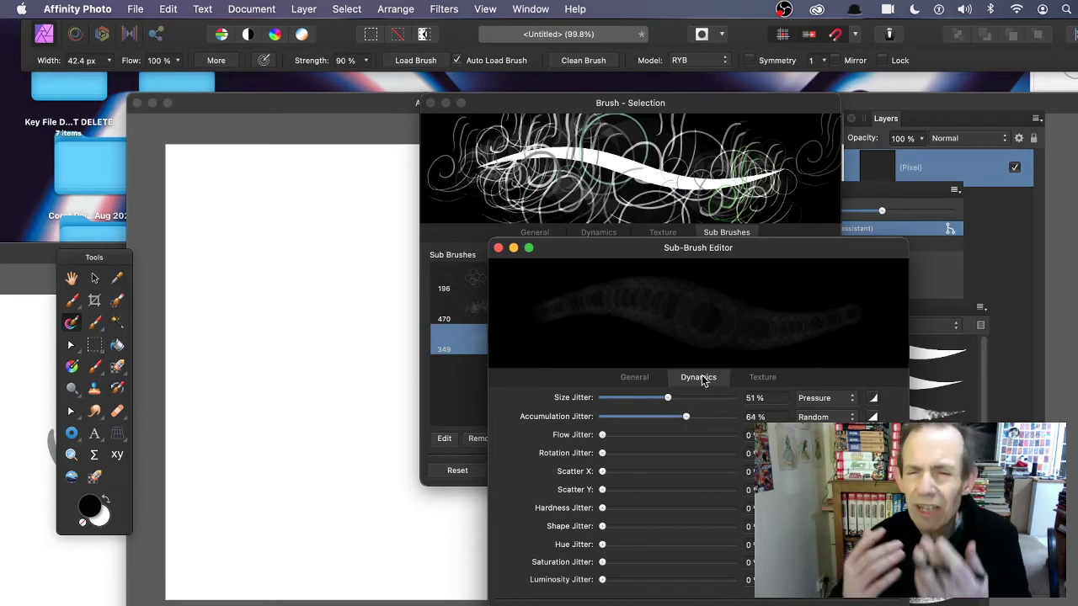
click(649, 400)
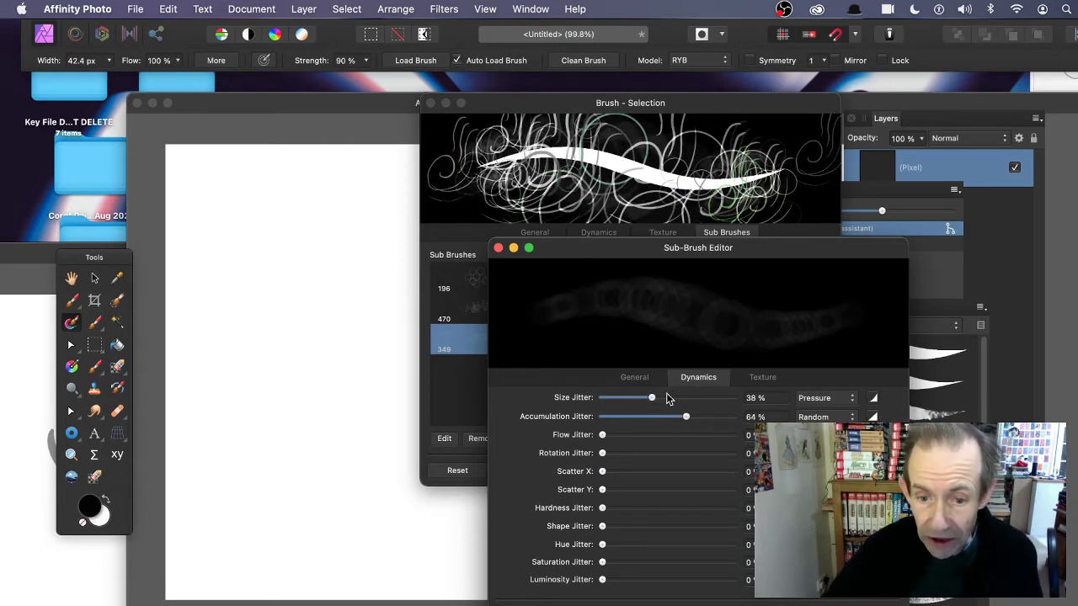
click(641, 378)
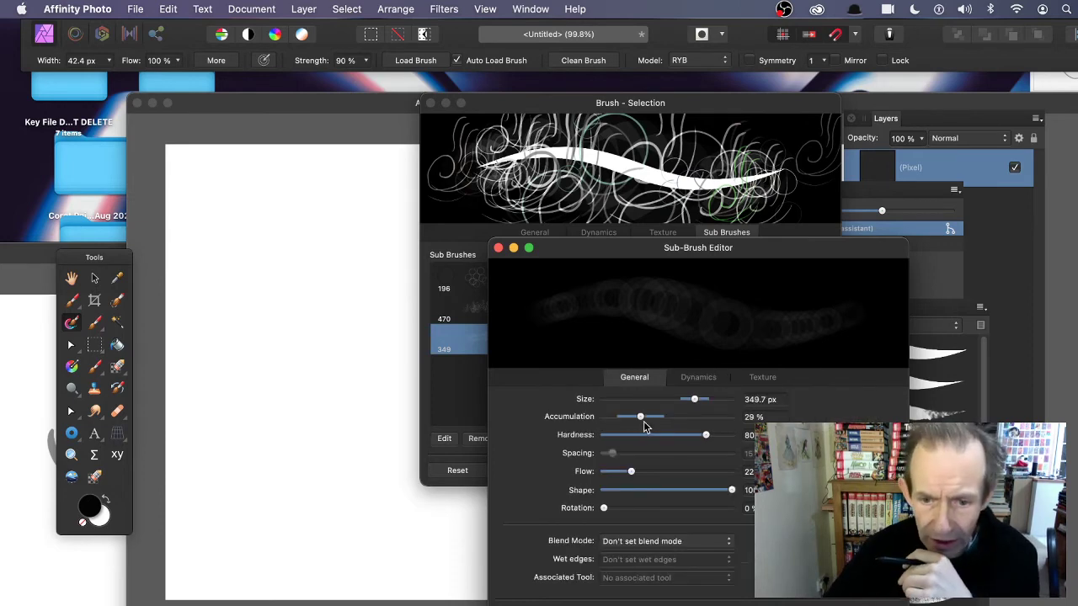
Step: Raise the sub-brush hardness to 87 and flow to about 66, then finish editing
drag(706, 435, 716, 437)
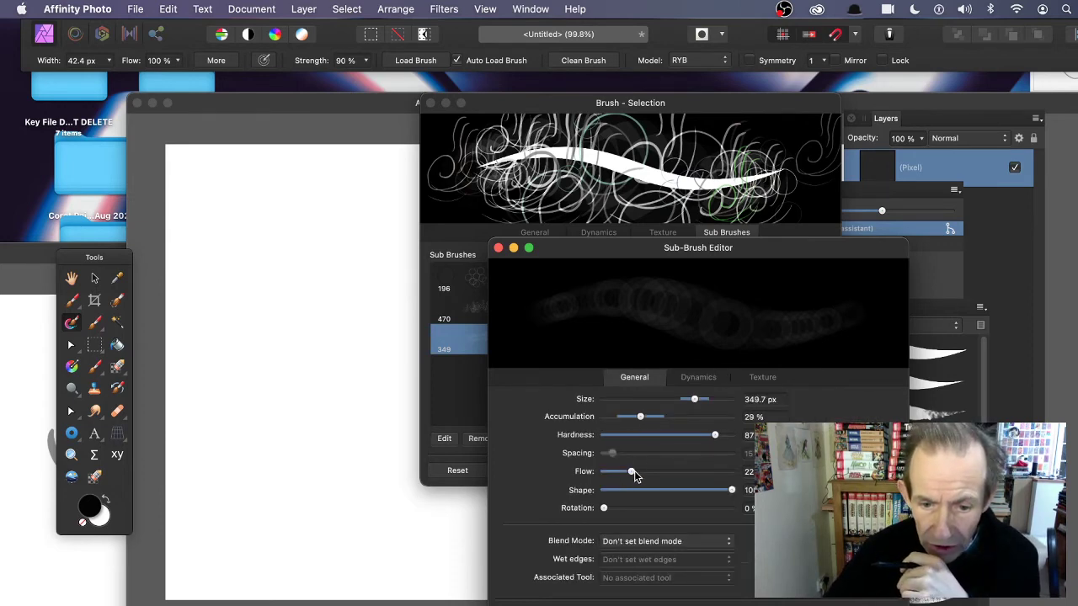
drag(635, 477, 688, 481)
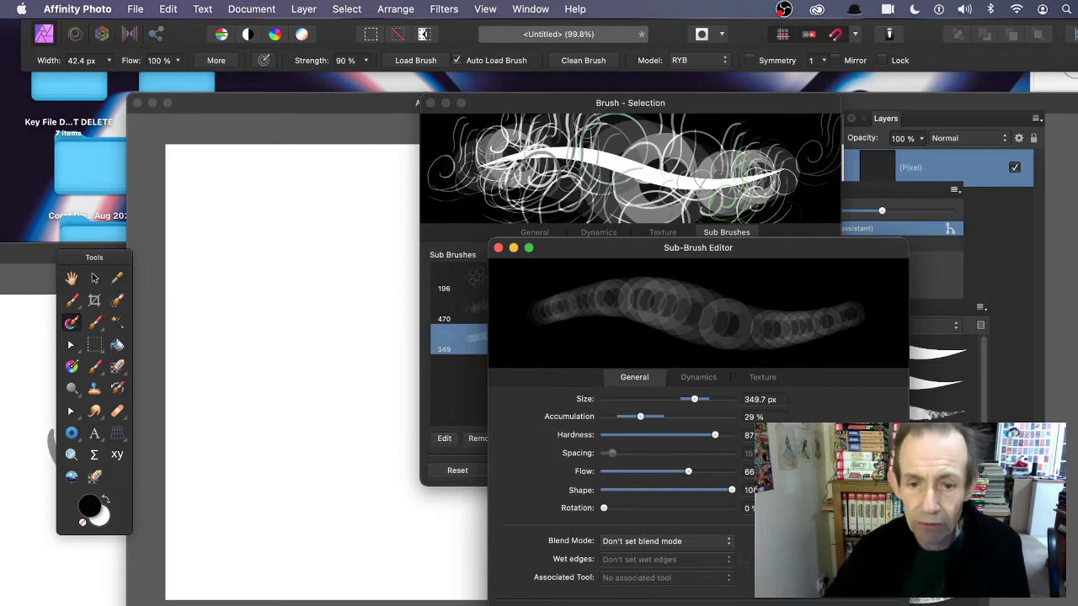
click(497, 247)
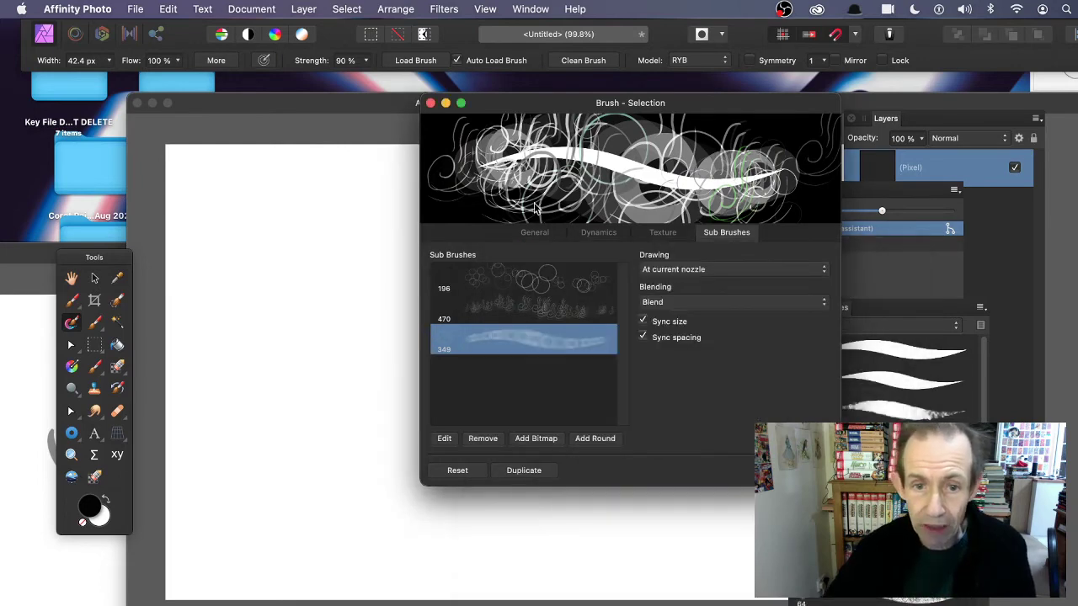
Step: Paint black test strokes and loops across the canvas with the new brush
drag(532, 114, 653, 117)
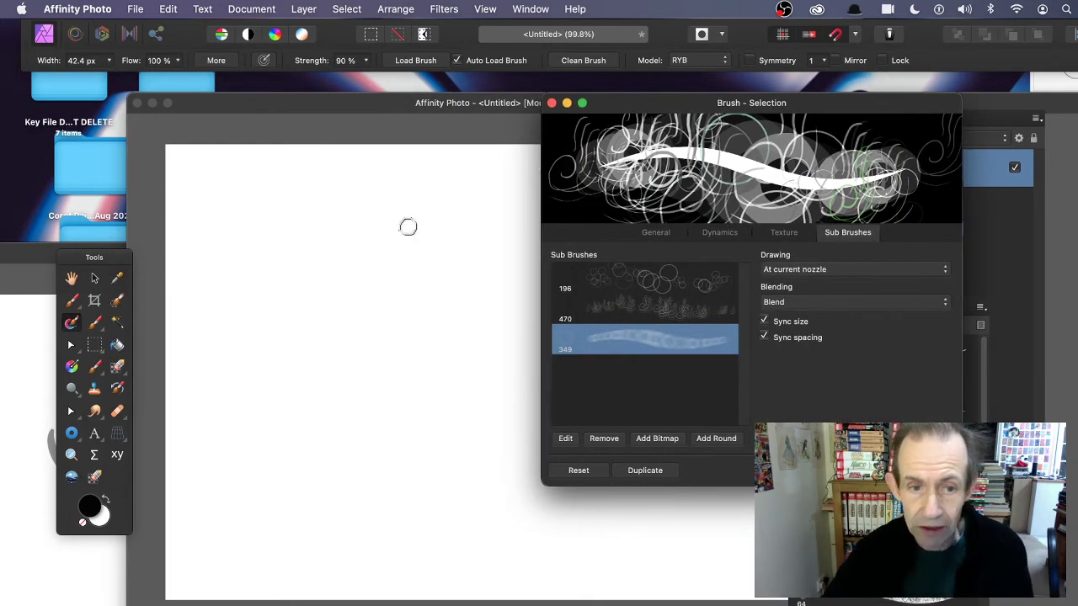
mouse_move(242, 192)
mouse_down()
mouse_move(503, 416)
mouse_move(528, 520)
mouse_move(475, 493)
mouse_move(504, 377)
mouse_move(431, 269)
mouse_move(313, 457)
mouse_up()
mouse_move(413, 215)
mouse_down()
mouse_move(442, 318)
mouse_move(272, 405)
mouse_move(423, 296)
mouse_move(448, 327)
mouse_move(380, 332)
mouse_move(286, 202)
mouse_up()
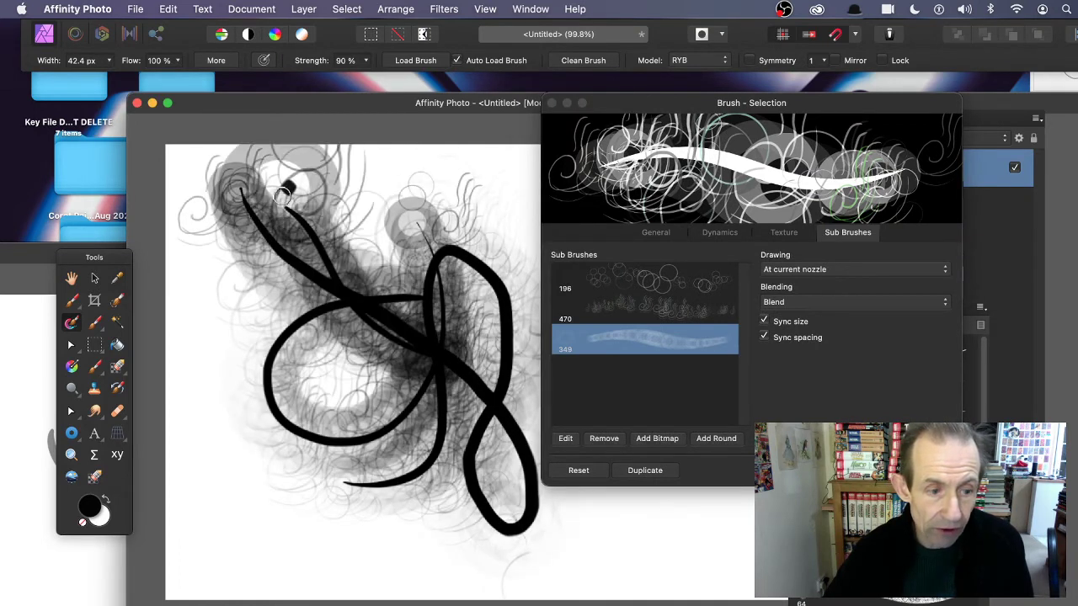
Step: Switch the paint colour to red and paint looping red strokes across the left
double_click(95, 509)
drag(416, 361, 461, 401)
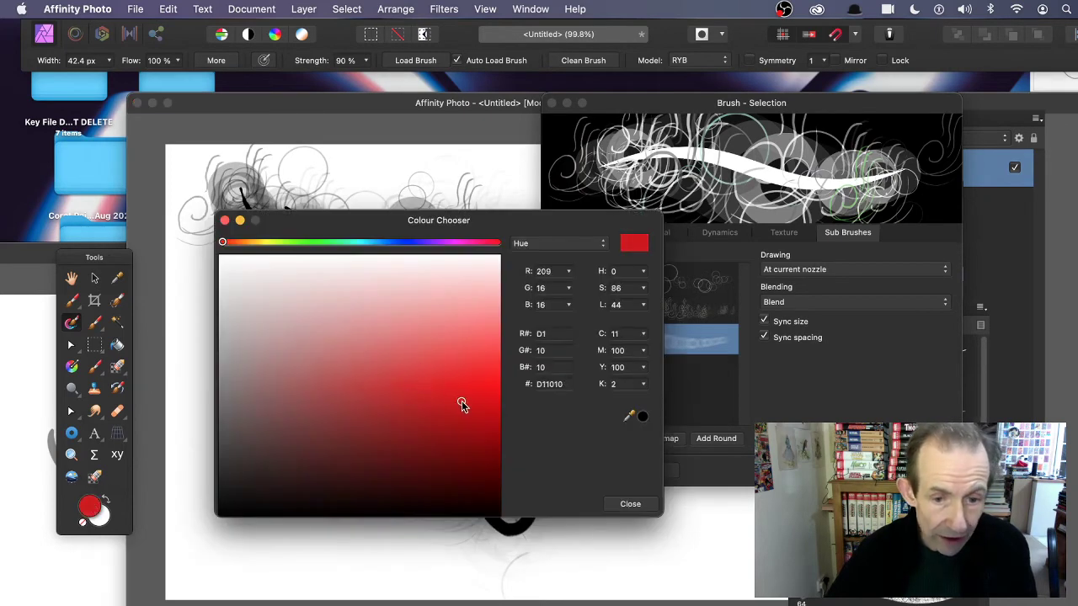
click(630, 504)
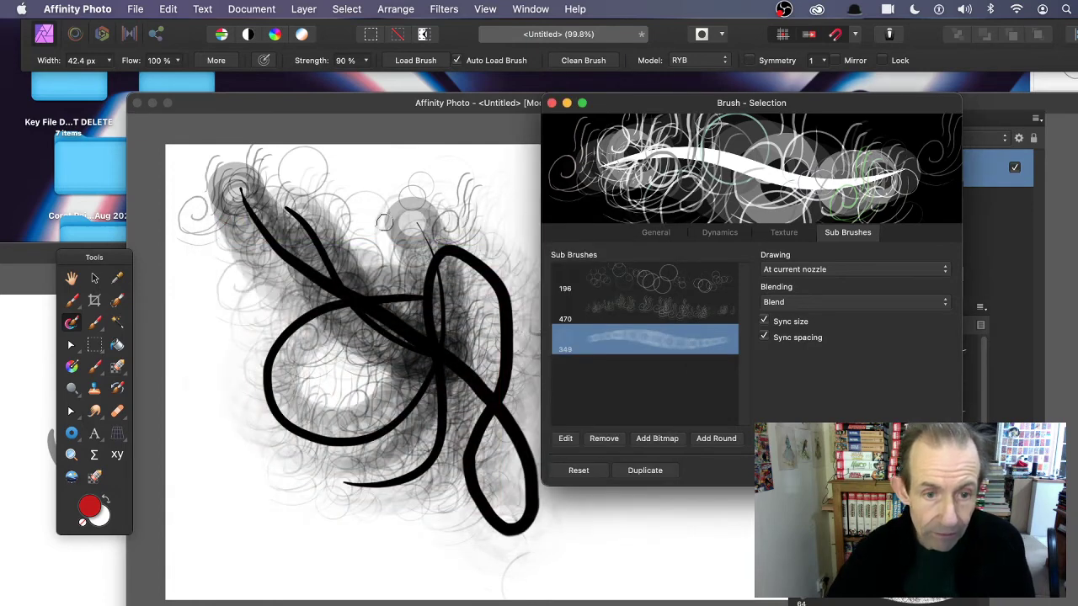
mouse_move(306, 184)
mouse_down()
mouse_move(493, 413)
mouse_move(345, 404)
mouse_move(493, 233)
mouse_up()
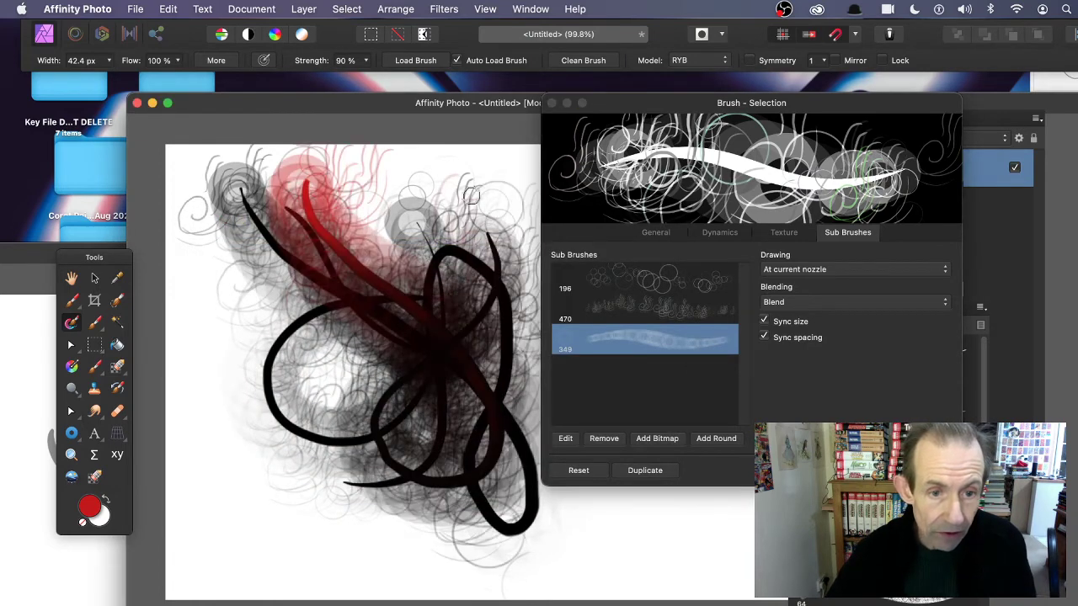
mouse_move(471, 196)
mouse_down()
mouse_move(370, 276)
mouse_move(329, 179)
mouse_move(297, 170)
mouse_move(364, 289)
mouse_move(251, 289)
mouse_move(295, 328)
mouse_move(230, 381)
mouse_move(484, 455)
mouse_move(372, 396)
mouse_move(372, 348)
mouse_move(456, 225)
mouse_move(441, 218)
mouse_move(477, 396)
mouse_move(308, 449)
mouse_move(319, 331)
mouse_up()
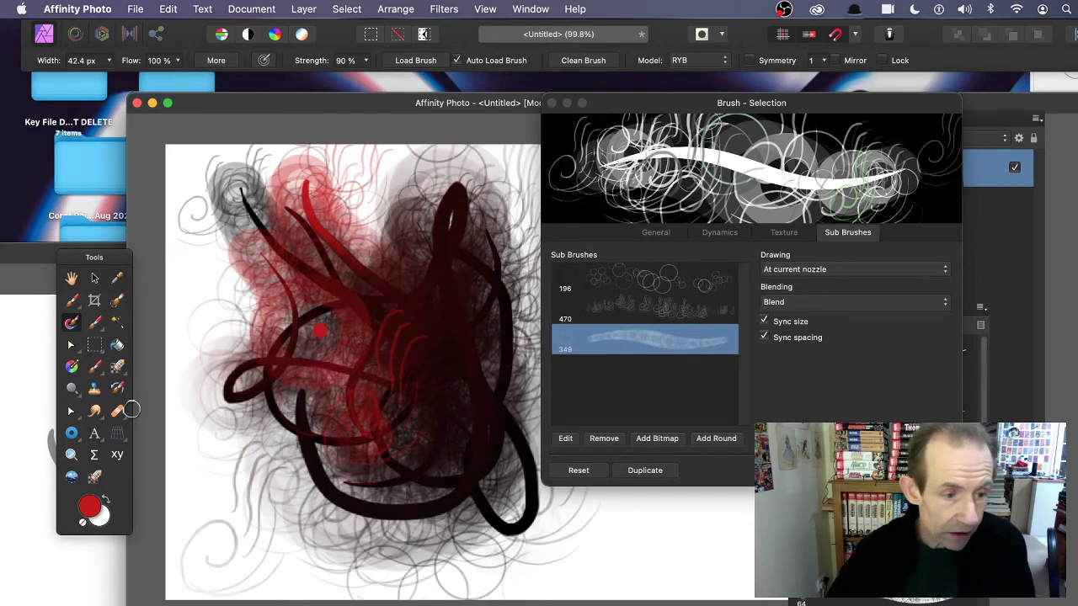
Step: Choose pale cyan B8F0EE and paint a stroke down from the top
click(91, 506)
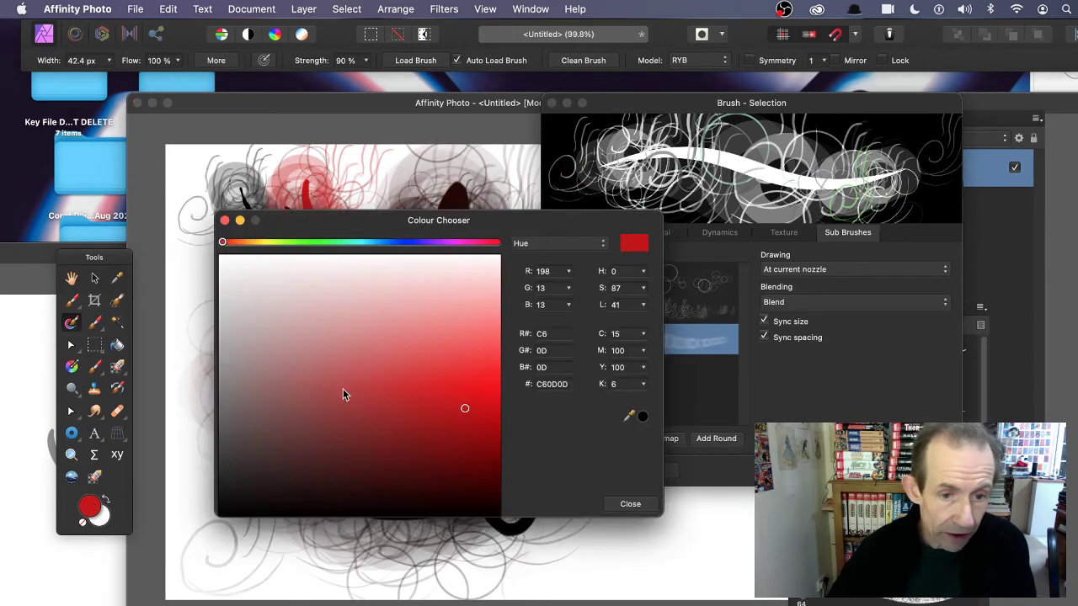
click(357, 243)
click(404, 301)
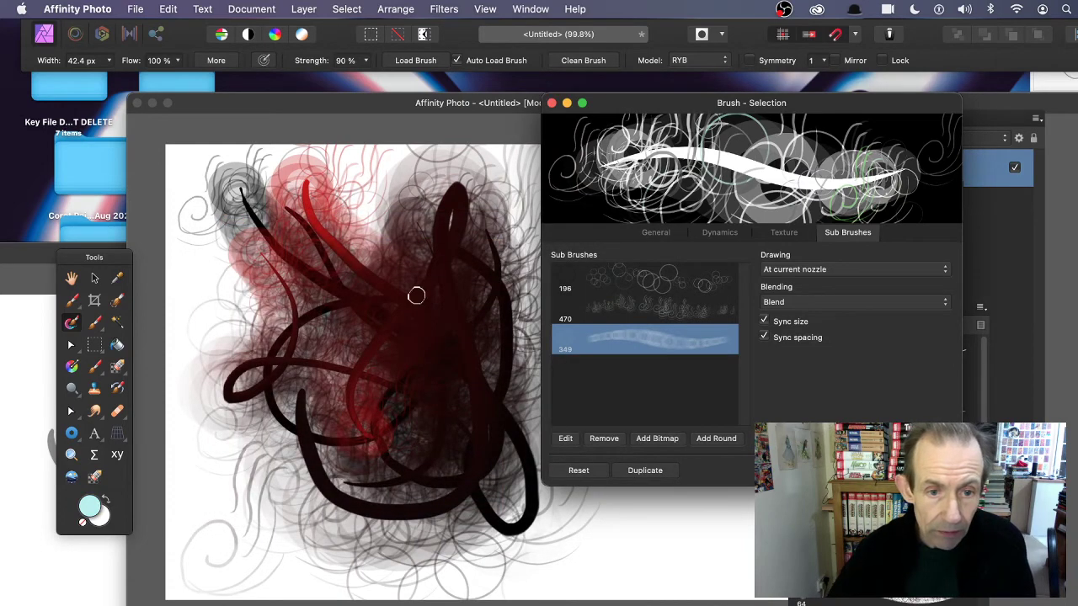
drag(515, 370, 457, 487)
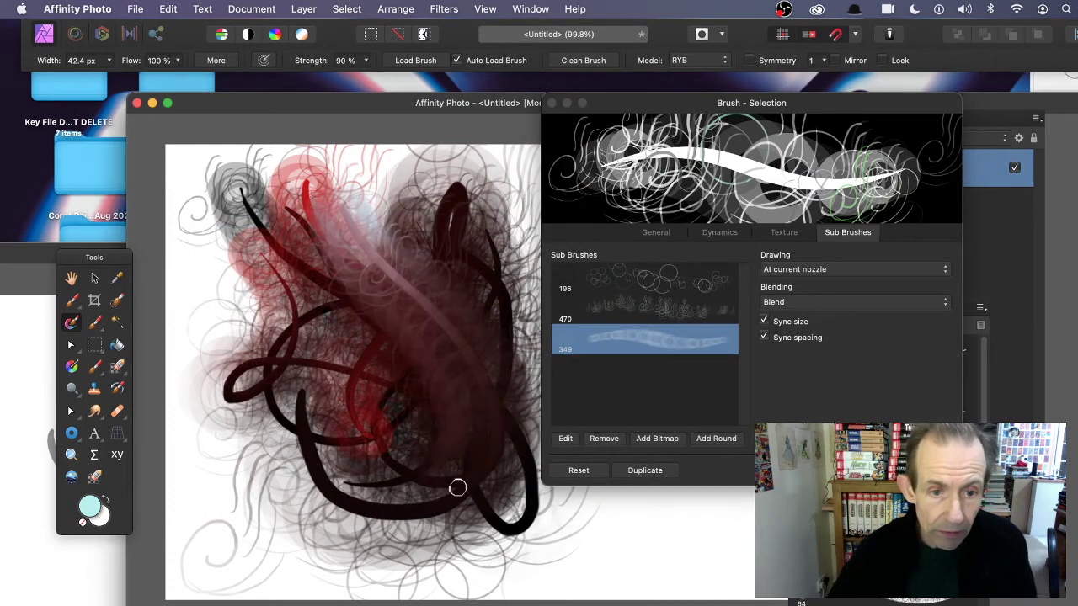
mouse_move(358, 156)
mouse_down()
mouse_move(295, 303)
mouse_move(297, 209)
mouse_move(356, 187)
mouse_move(417, 460)
mouse_up()
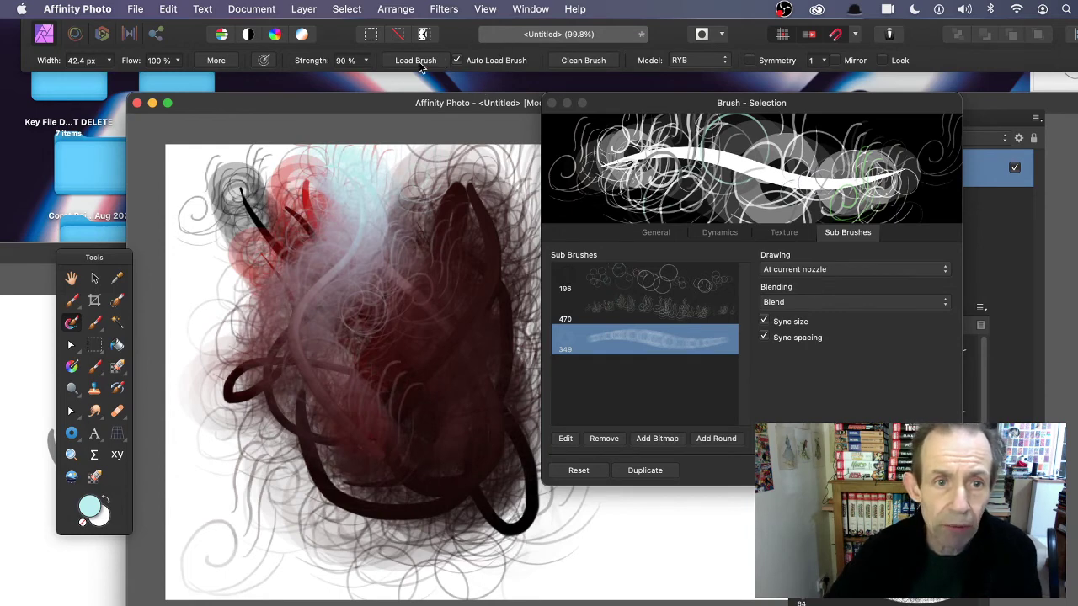
Step: Turn off Auto Load Brush, lower strength to 69%, and blend the upper strokes
click(456, 62)
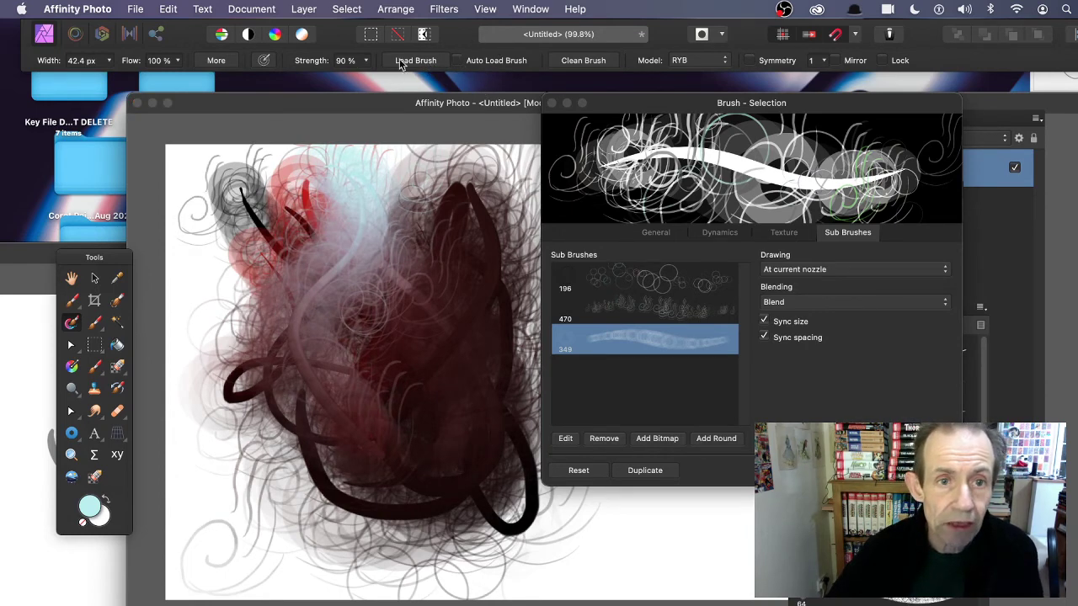
click(368, 60)
drag(370, 78, 340, 79)
mouse_move(379, 320)
mouse_down()
mouse_move(278, 218)
mouse_move(397, 303)
mouse_move(474, 444)
mouse_move(439, 318)
mouse_move(370, 246)
mouse_move(420, 250)
mouse_move(418, 414)
mouse_move(355, 223)
mouse_move(404, 421)
mouse_up()
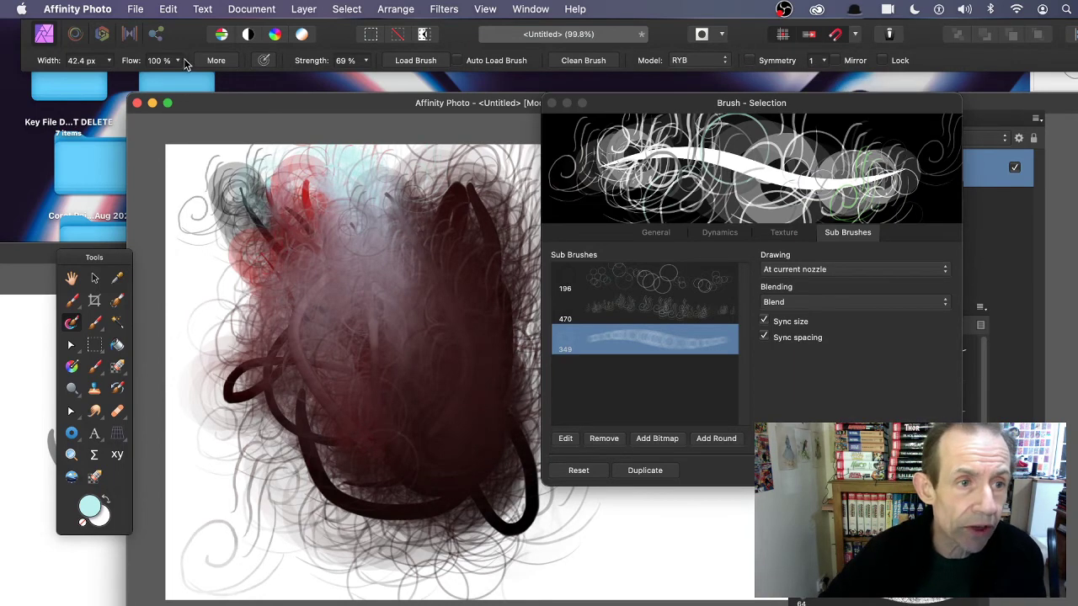
Step: Widen the brush to 60 px, clean it, and smear the colours into a mauve-brown mass
click(110, 66)
drag(109, 76, 117, 77)
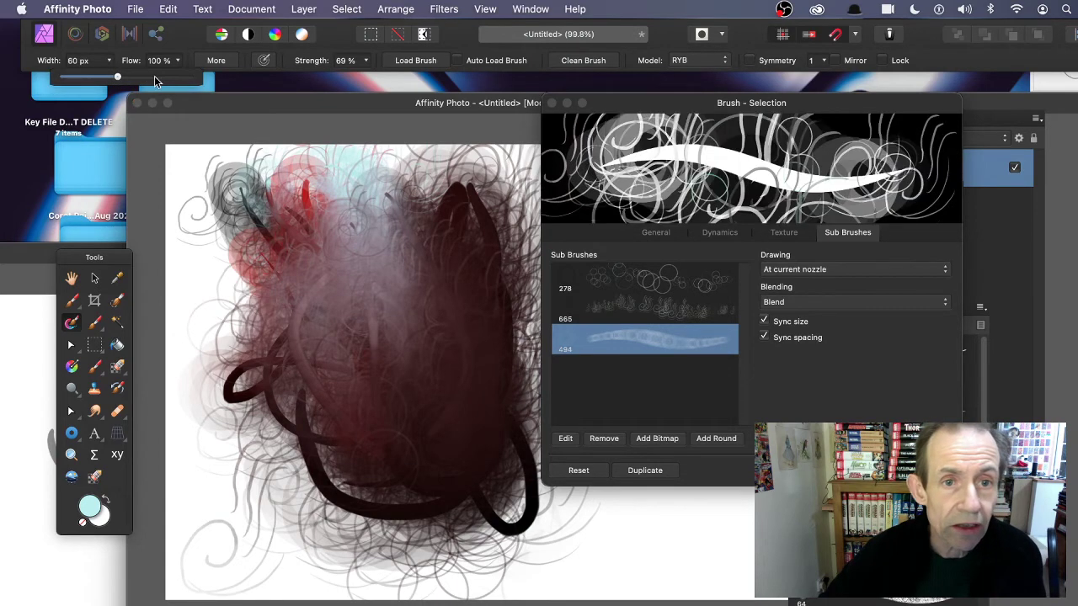
click(599, 64)
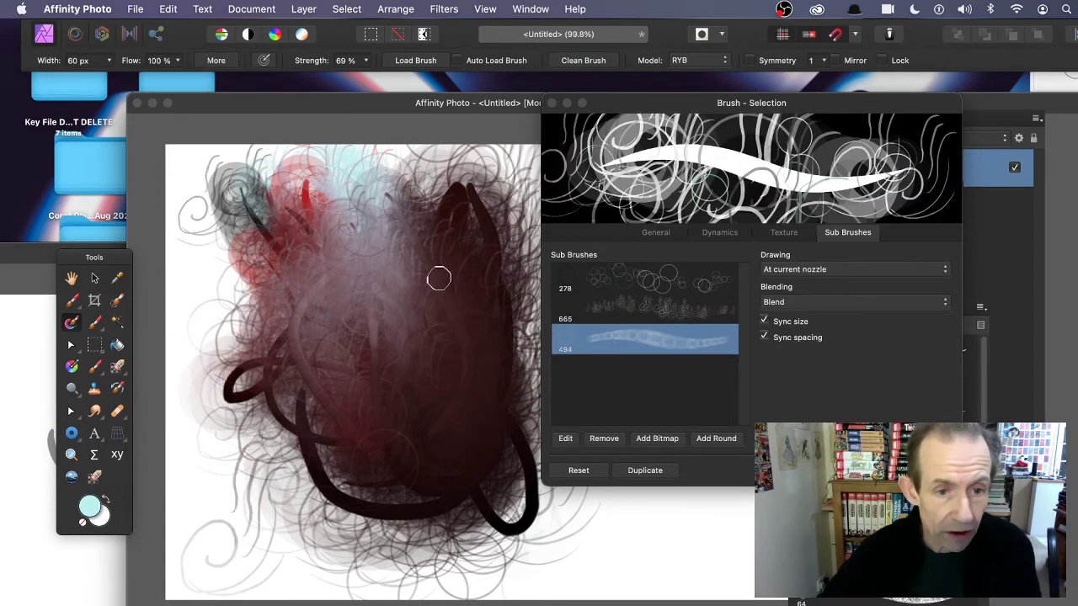
mouse_move(439, 278)
mouse_down()
mouse_move(447, 354)
mouse_move(457, 233)
mouse_move(269, 244)
mouse_move(214, 433)
mouse_move(269, 496)
mouse_move(421, 581)
mouse_move(753, 546)
mouse_up()
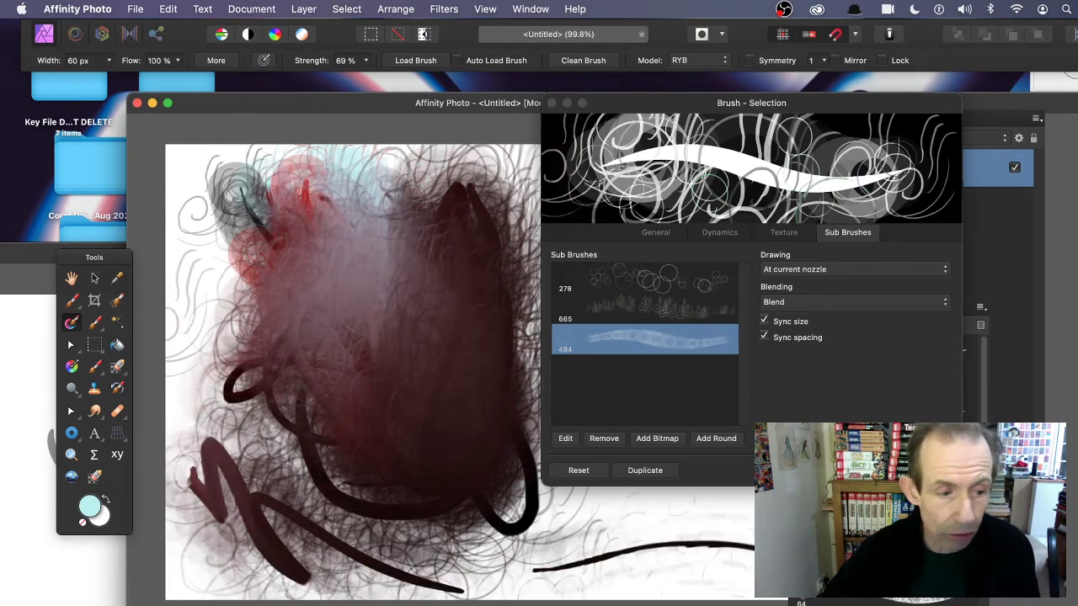
mouse_move(421, 281)
mouse_down()
mouse_move(389, 170)
mouse_move(236, 286)
mouse_move(268, 266)
mouse_move(236, 396)
mouse_move(368, 257)
mouse_move(436, 238)
mouse_move(337, 223)
mouse_move(514, 202)
mouse_up()
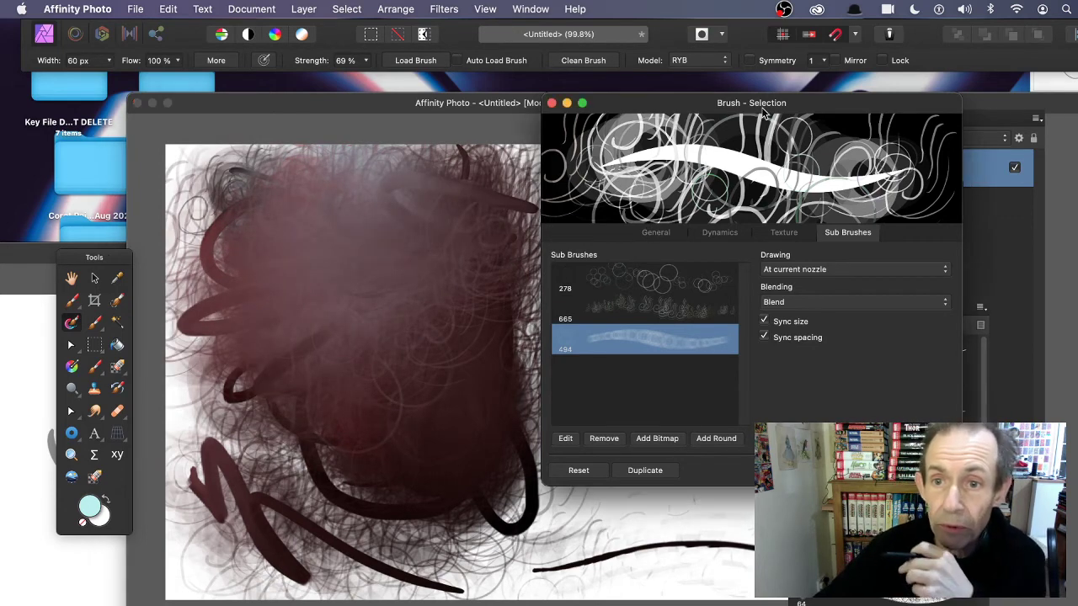
drag(764, 107, 703, 107)
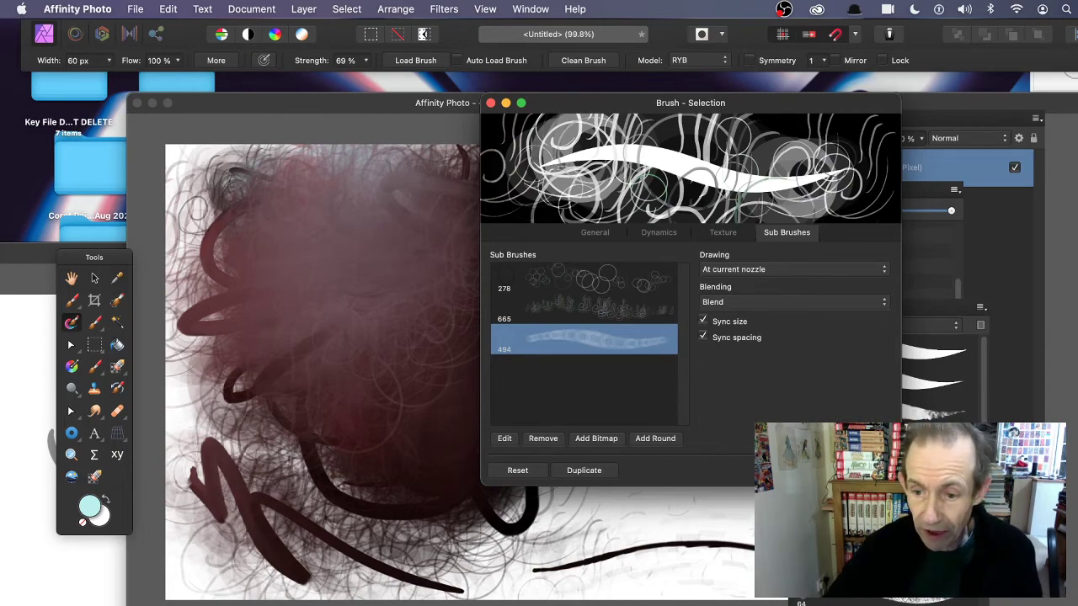
Step: Enlarge the brush to 128 px and paint light cyan zigzag, loop and diagonal ink strokes
key(Escape)
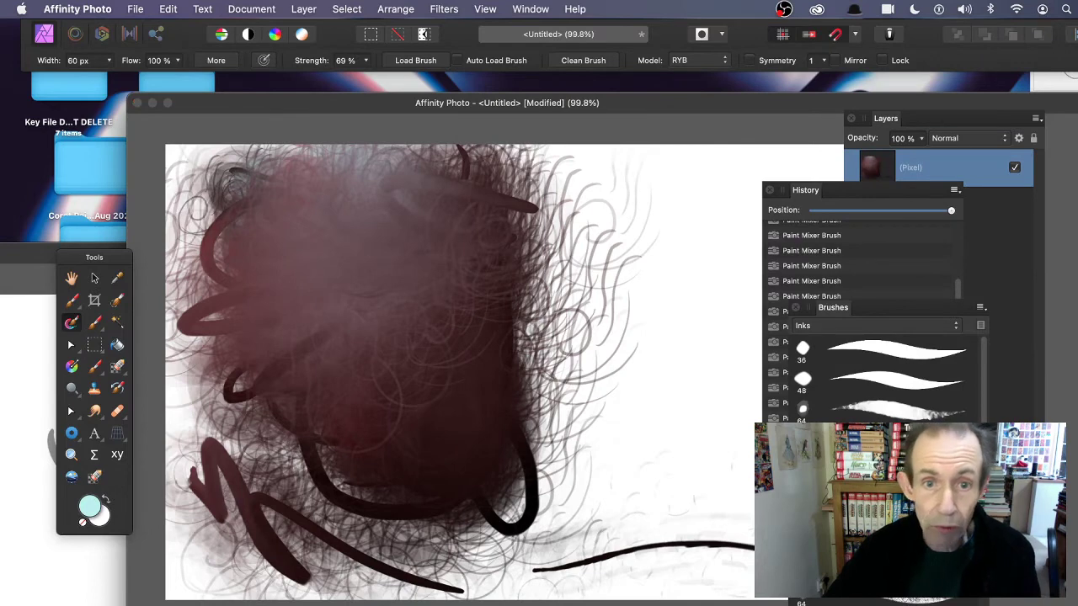
key(bracketright)
key(bracketright)
key(bracketright)
key(bracketright)
key(bracketright)
key(bracketright)
key(bracketright)
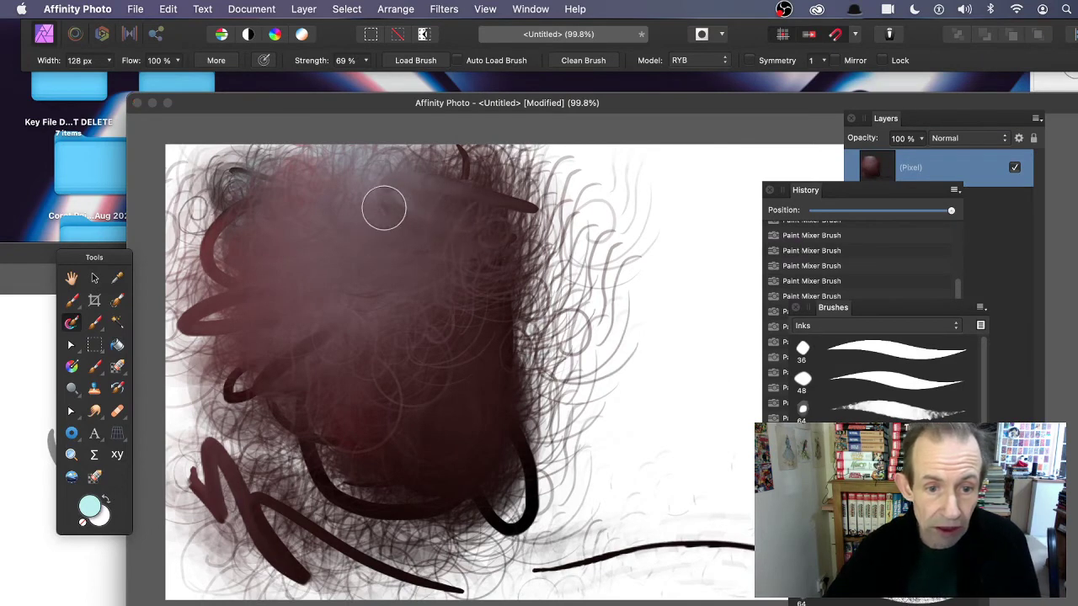
drag(484, 302, 593, 411)
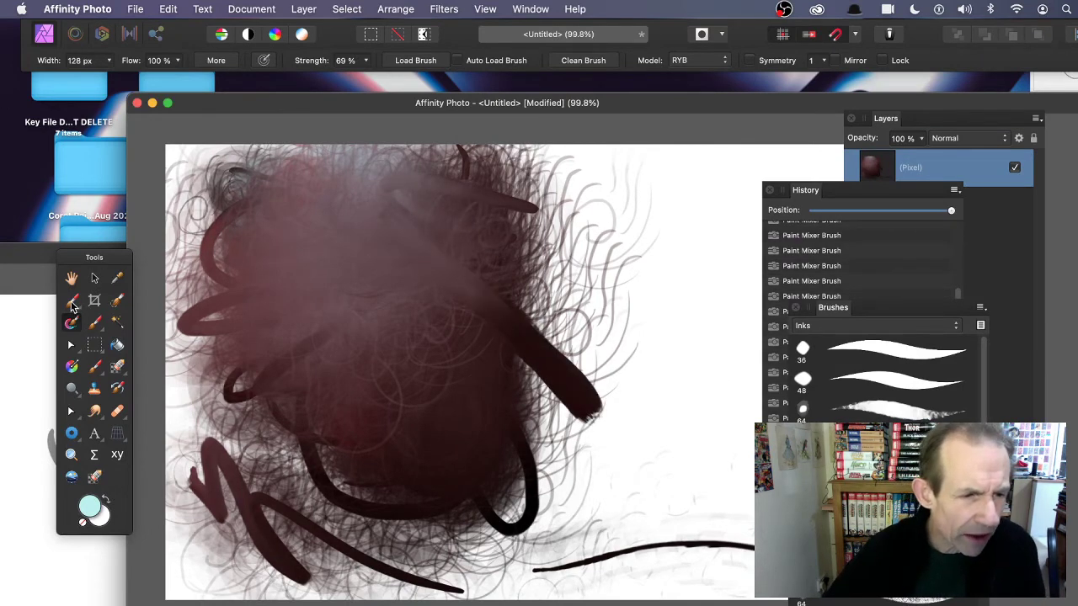
click(72, 303)
drag(391, 172, 568, 345)
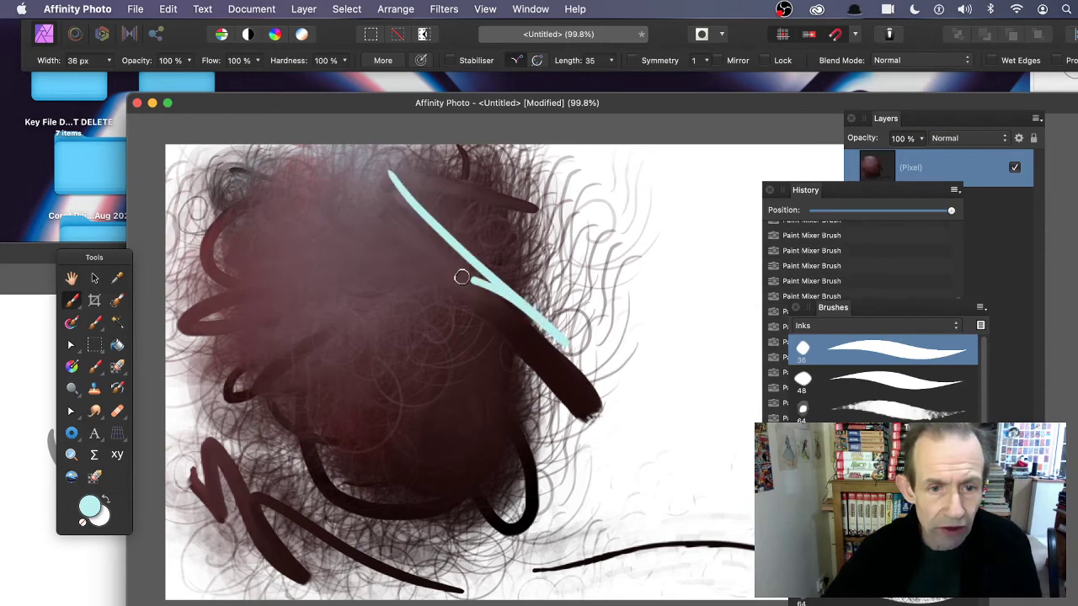
mouse_move(461, 277)
mouse_down()
mouse_move(449, 306)
mouse_move(362, 265)
mouse_move(298, 380)
mouse_move(526, 484)
mouse_up()
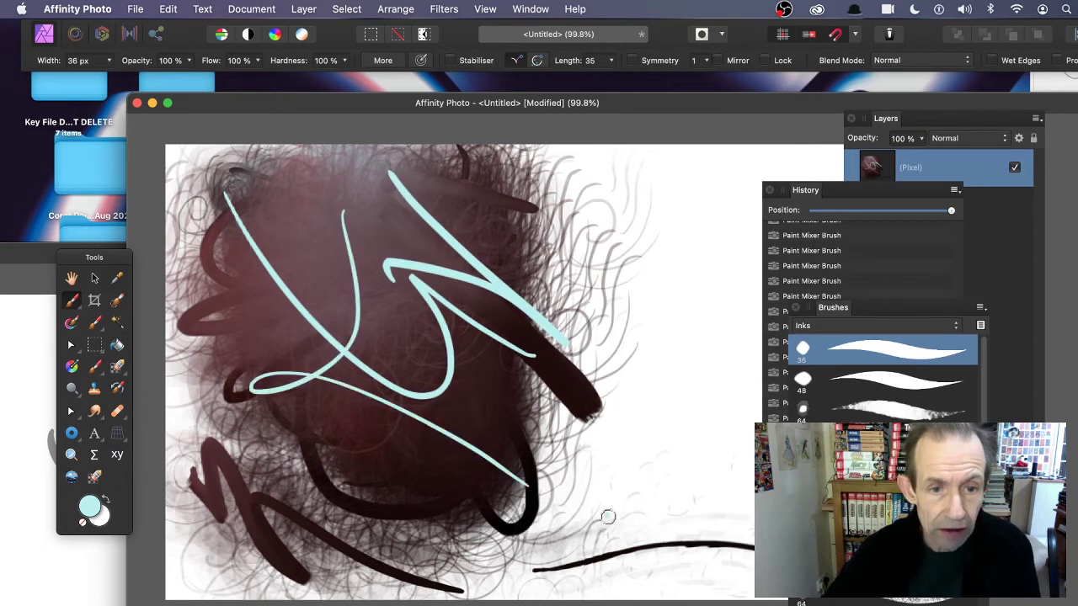
click(385, 61)
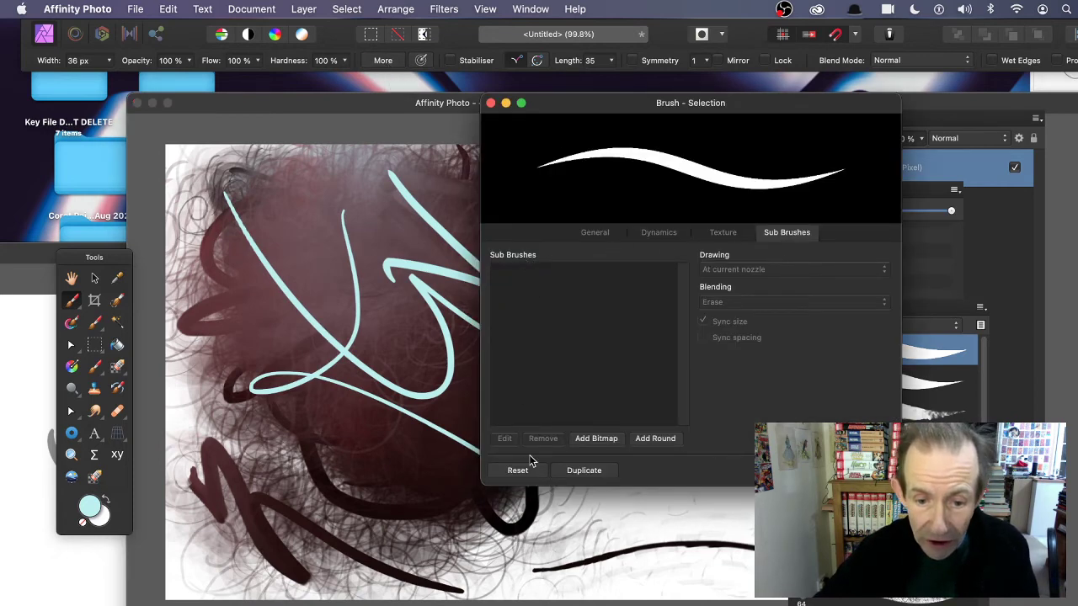
Step: Add the hatch-stroke image sub-brush-4.png as a bitmap sub-brush and select it
click(600, 438)
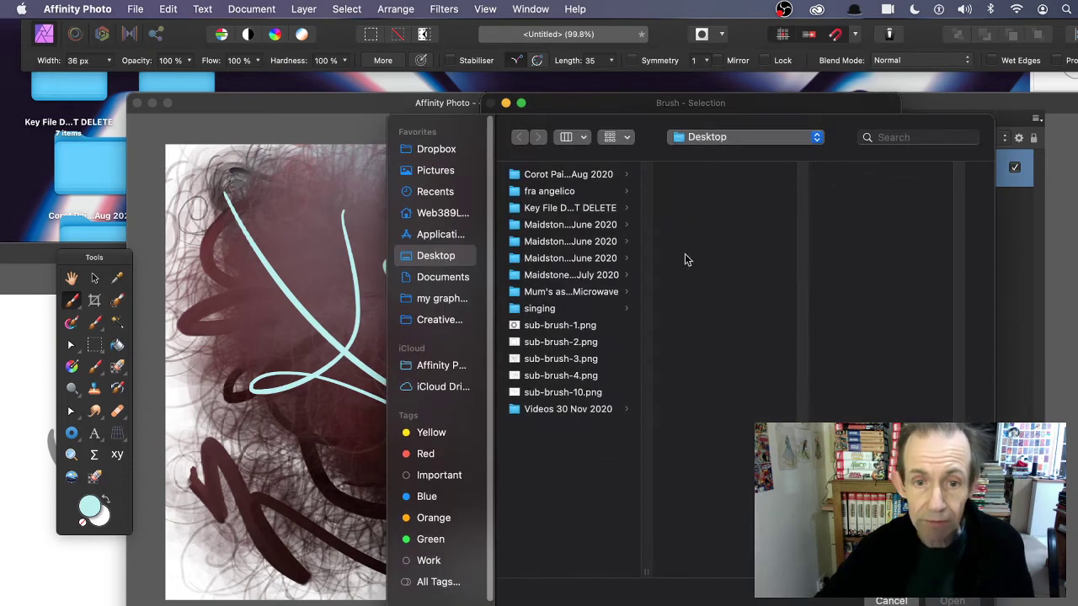
click(583, 360)
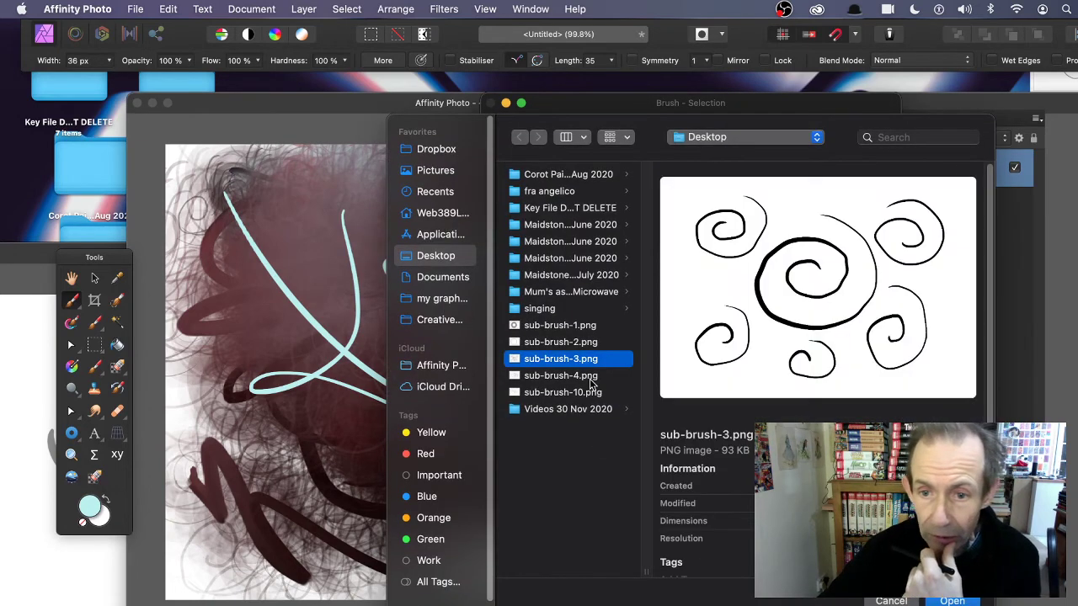
click(591, 379)
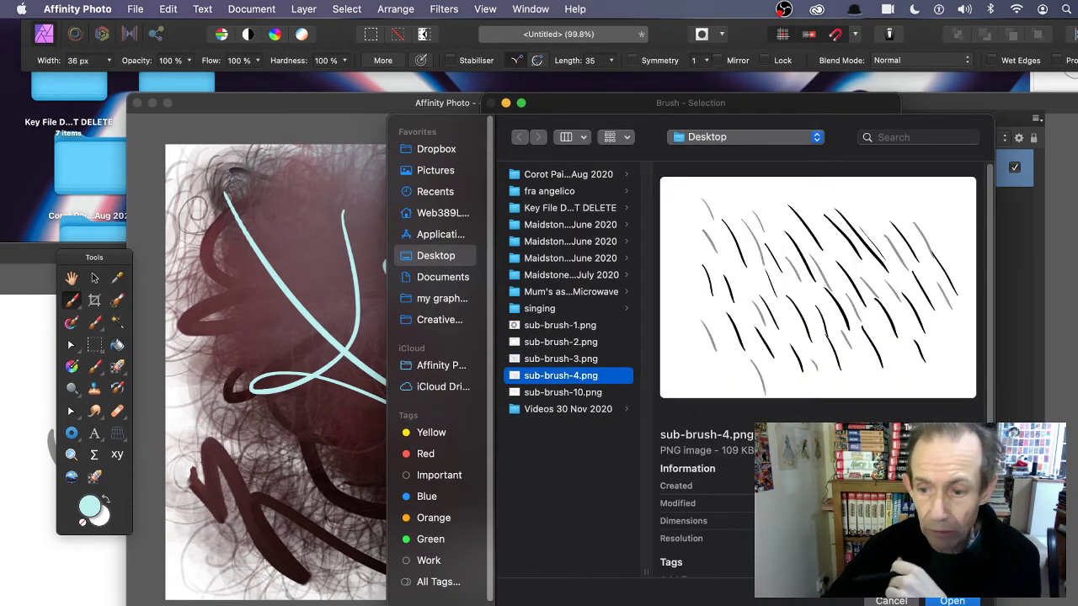
key(Return)
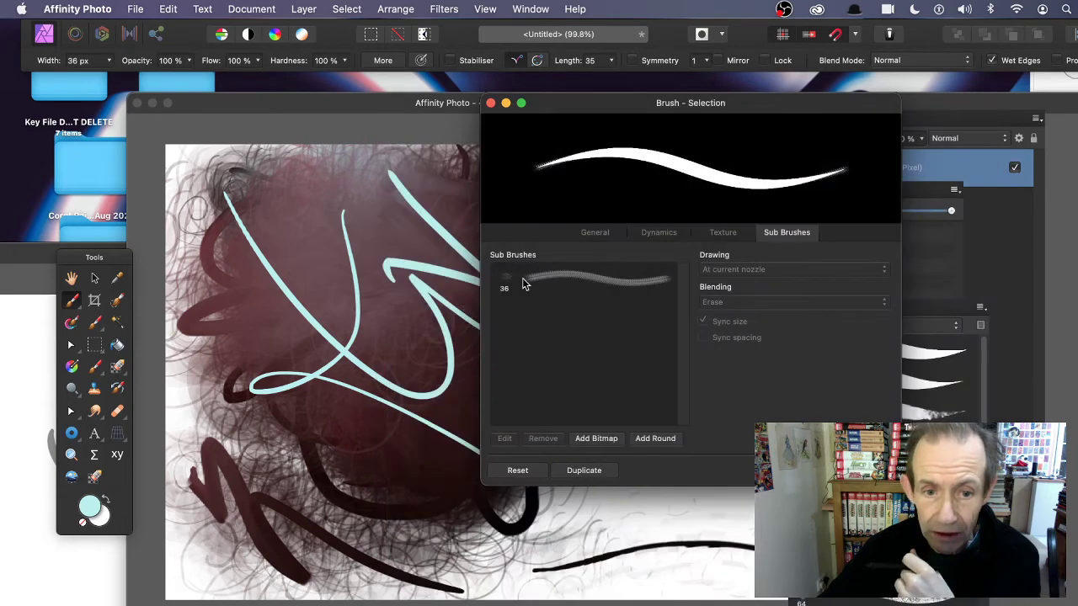
click(572, 273)
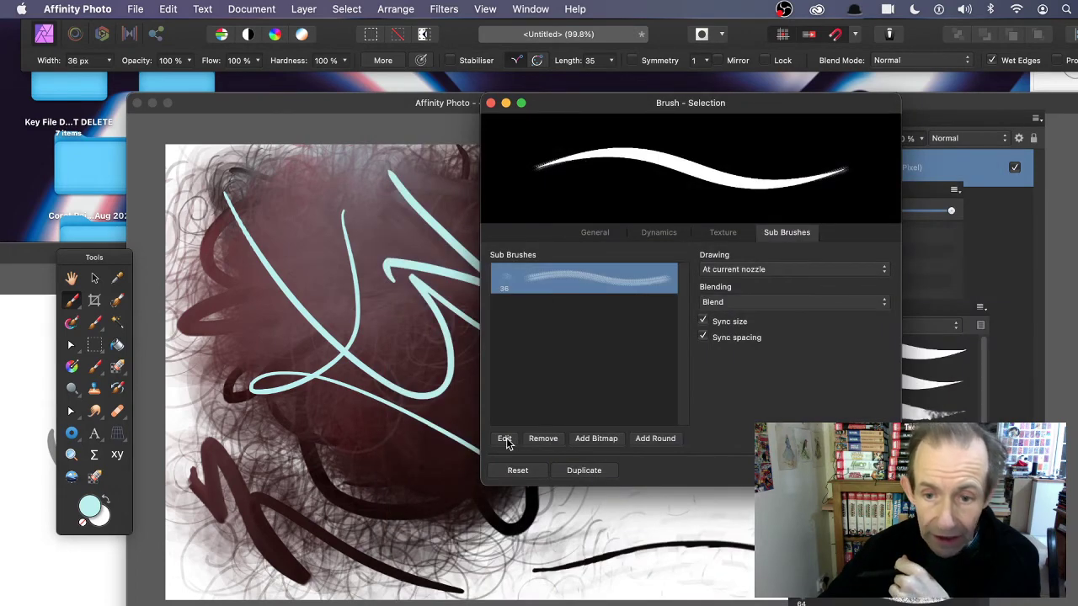
Step: Set the sub-brush's blending to Blend and its drawing position to At current nozzle
click(760, 302)
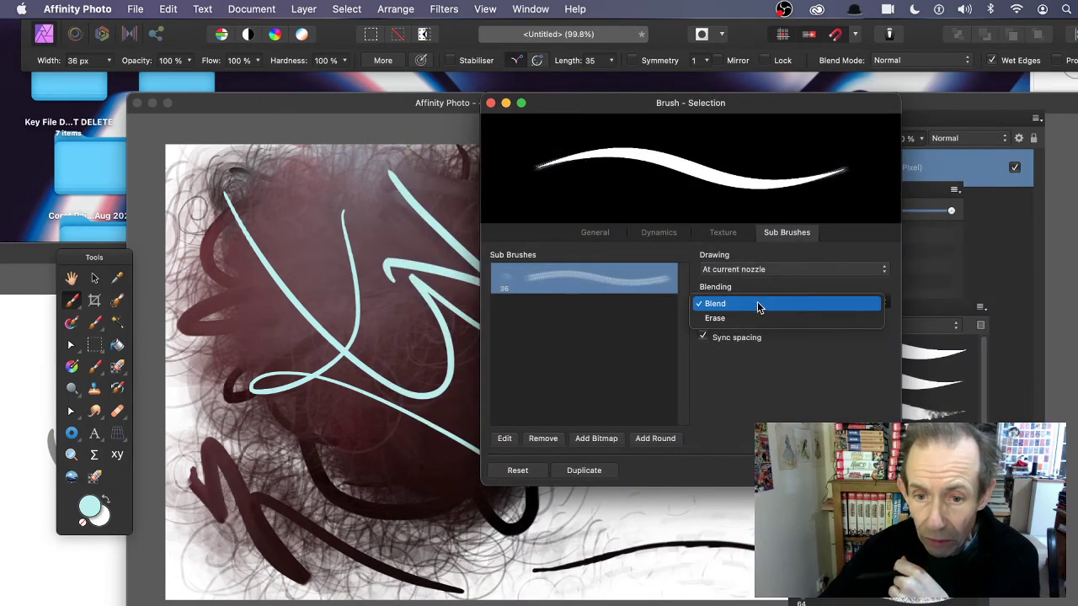
click(750, 320)
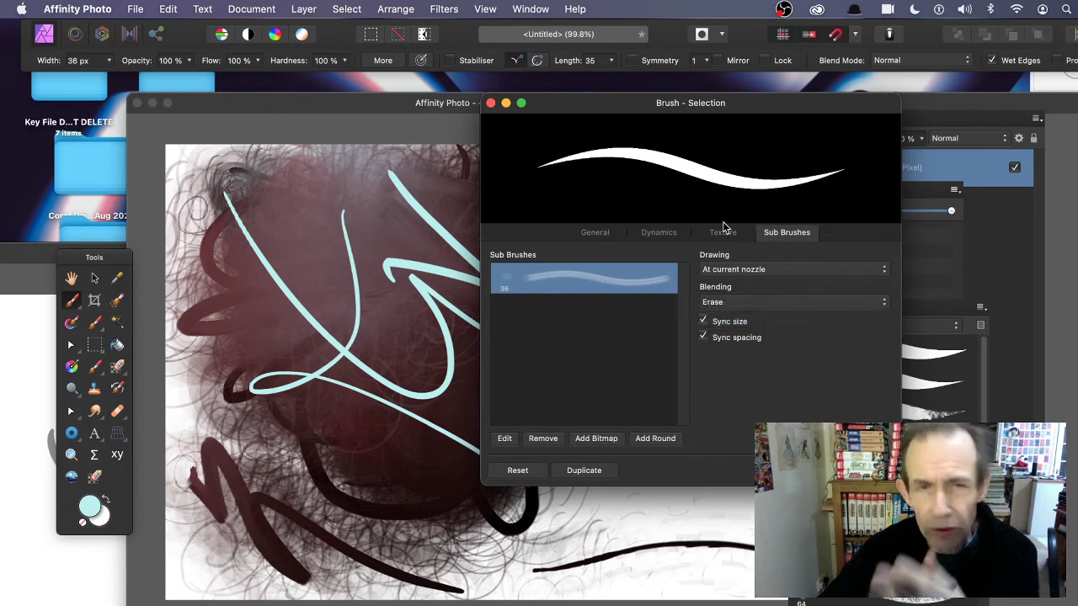
click(770, 301)
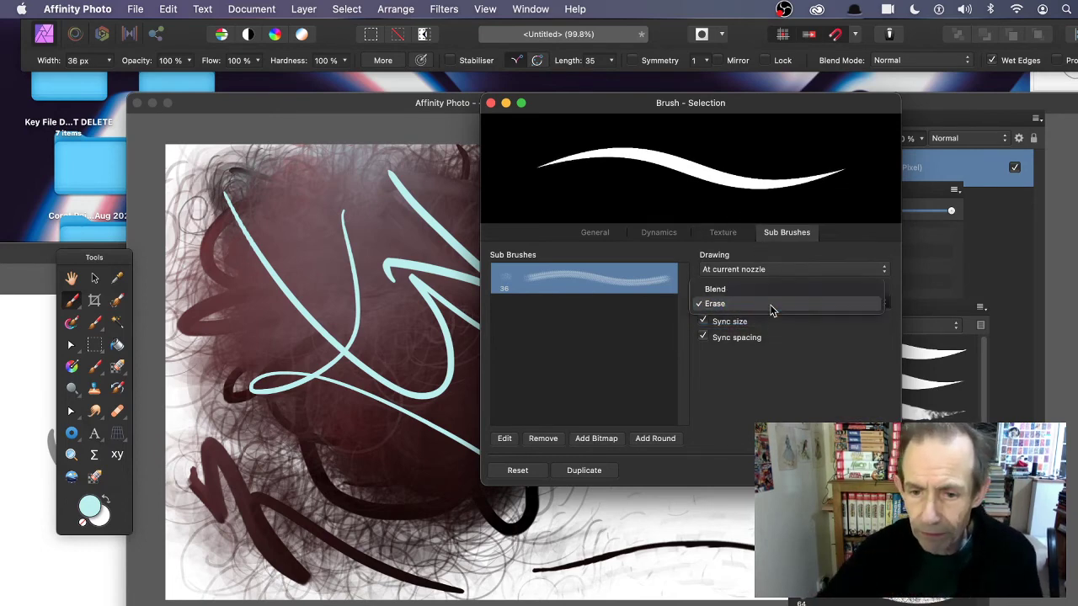
click(775, 289)
click(766, 270)
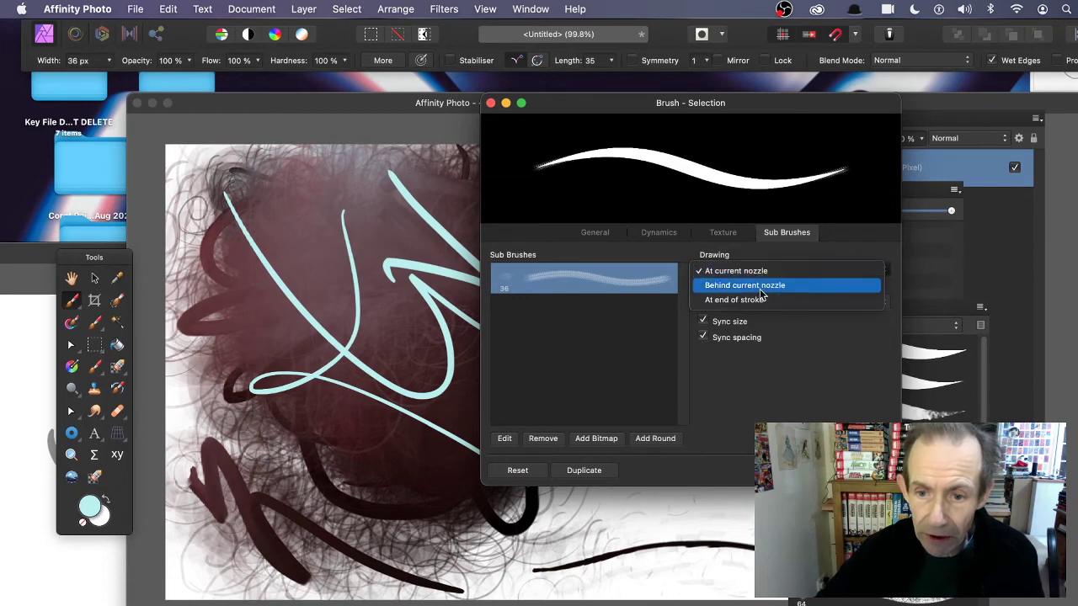
click(753, 285)
click(747, 269)
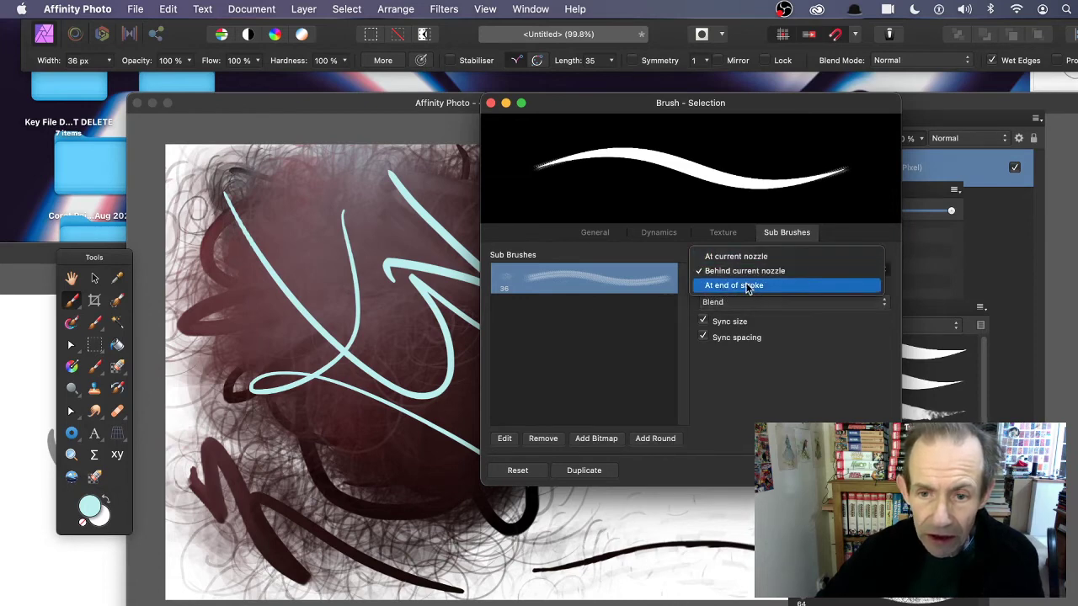
click(749, 286)
click(750, 270)
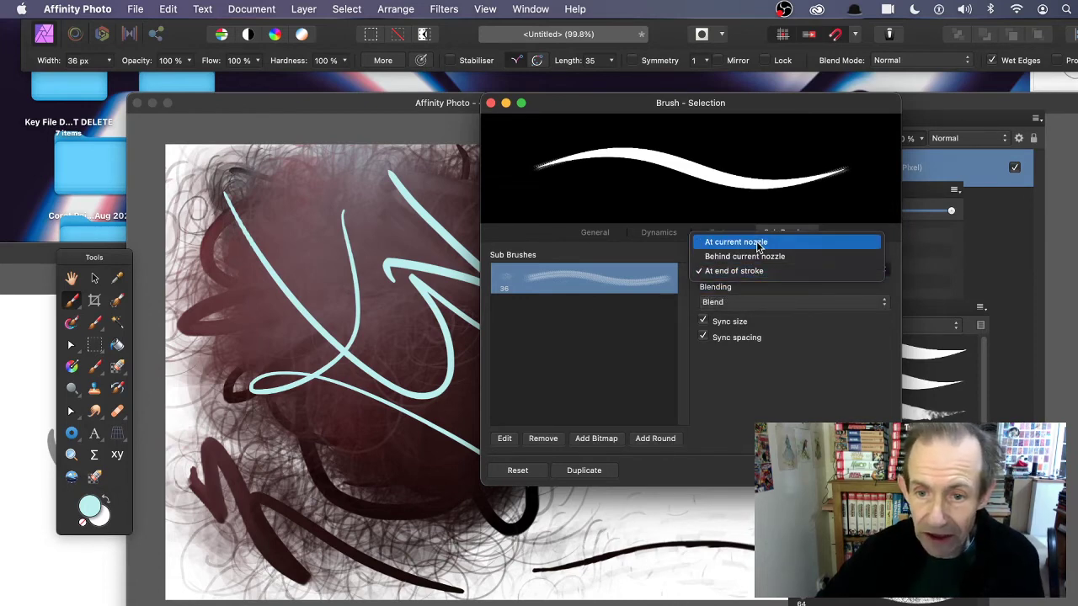
click(755, 238)
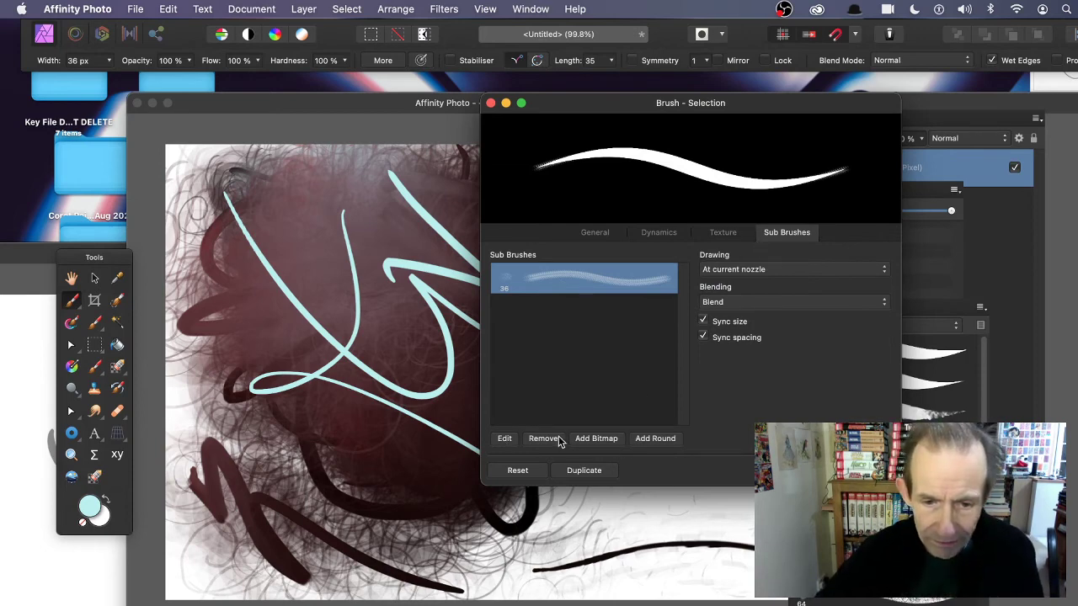
Step: Enlarge the hatch sub-brush to 463.6 px and paint hairy cyan test strokes on the canvas
click(504, 438)
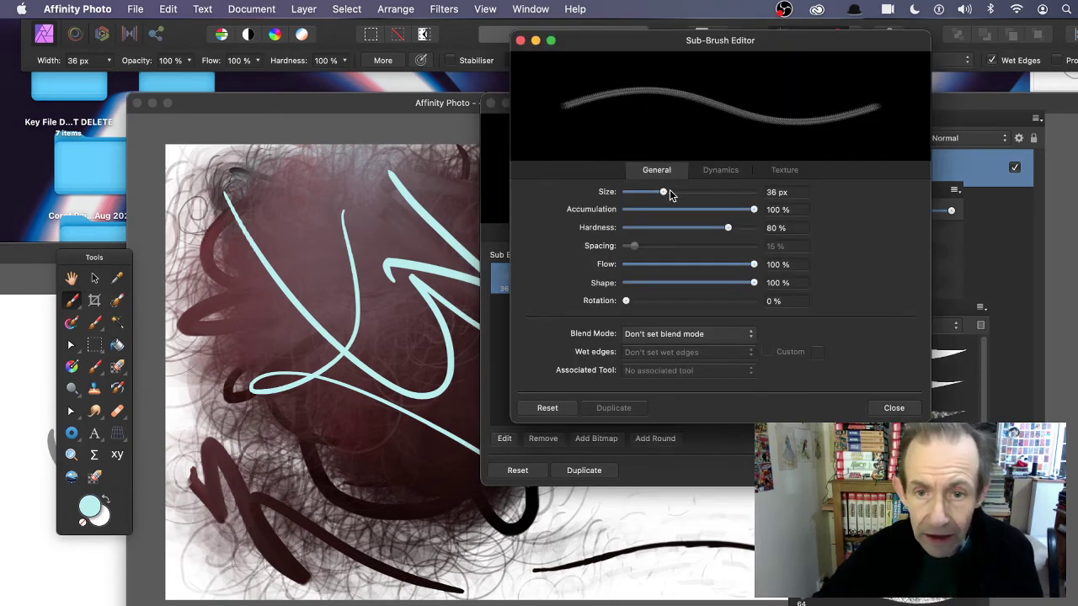
drag(670, 193, 729, 193)
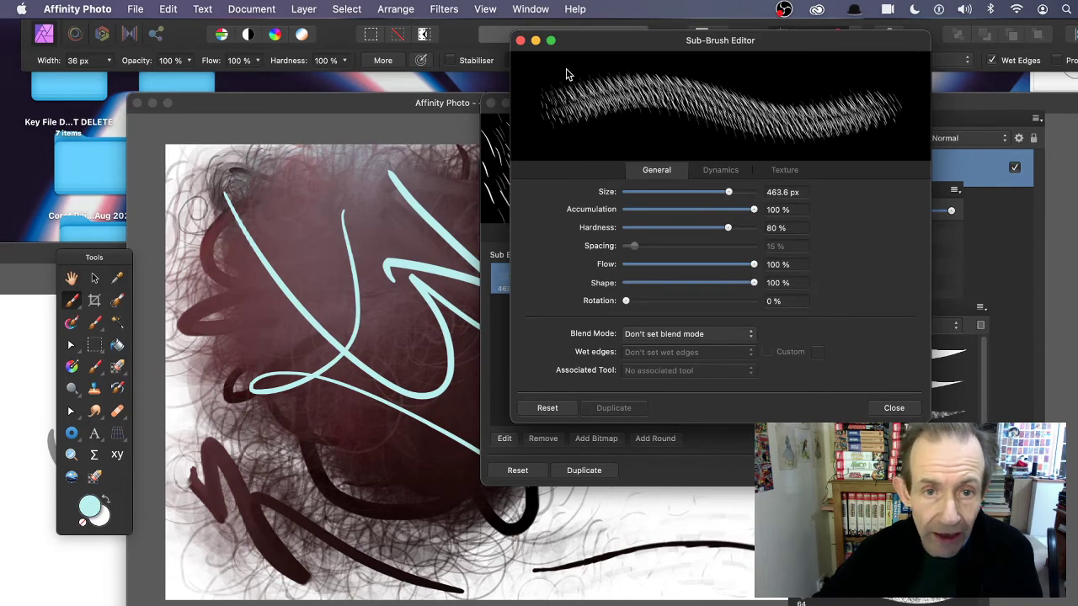
drag(593, 42, 788, 73)
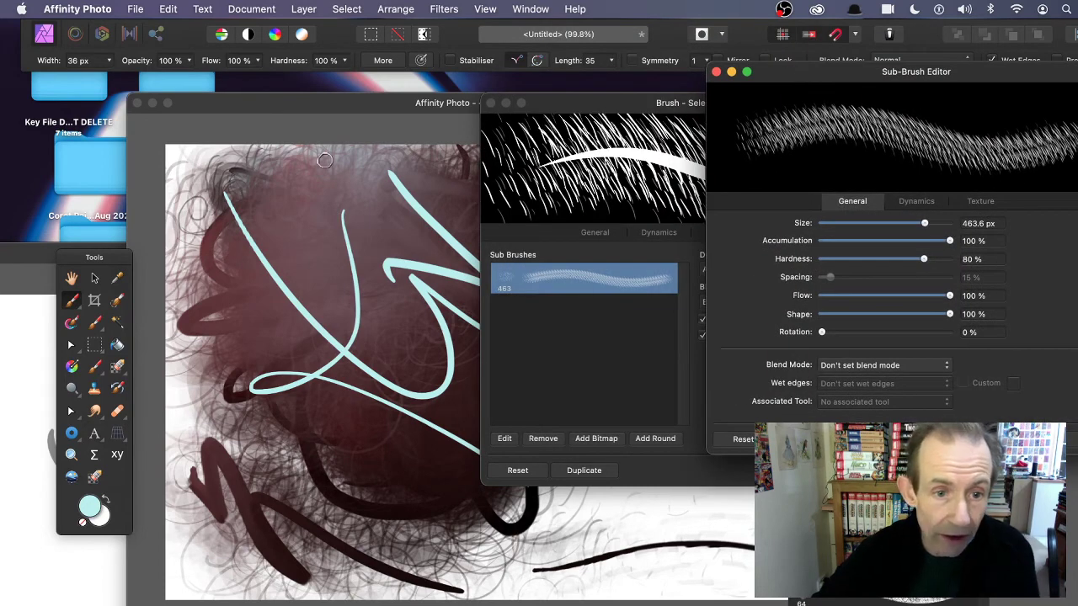
mouse_move(389, 297)
mouse_down()
mouse_move(328, 183)
mouse_move(333, 231)
mouse_move(222, 392)
mouse_move(211, 366)
mouse_move(405, 483)
mouse_move(490, 500)
mouse_up()
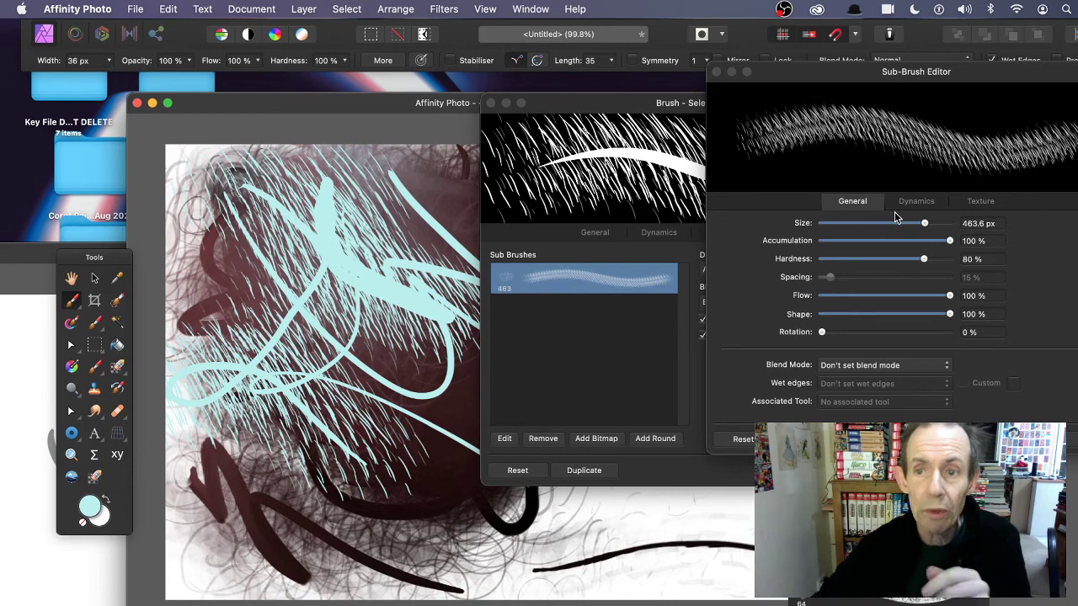
Step: Set the sub-brush rotation to 31% in the Sub-Brush Editor
click(916, 72)
mouse_move(916, 72)
mouse_down()
mouse_move(770, 87)
mouse_move(805, 96)
mouse_up()
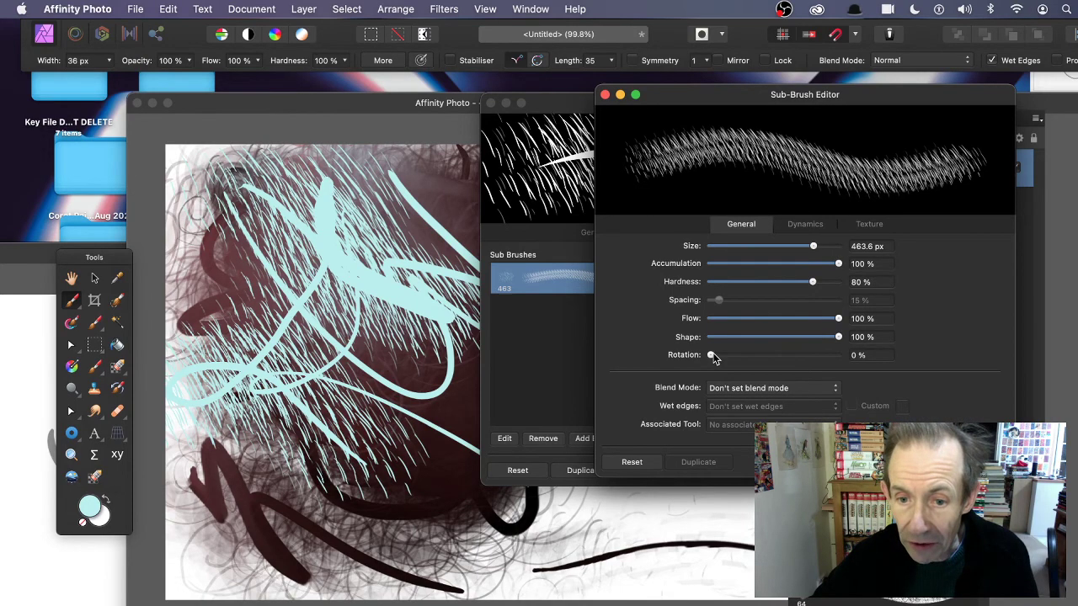
mouse_move(712, 354)
mouse_down()
mouse_move(828, 359)
mouse_move(788, 355)
mouse_up()
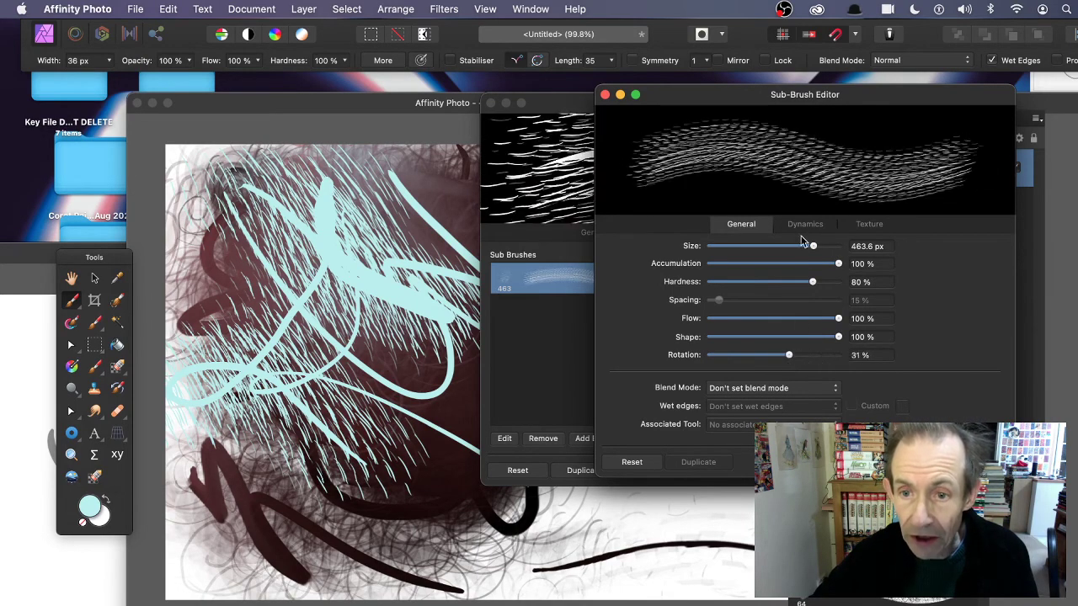
Step: Add jitter: 66% rotation, 71% size with a peaked pressure curve, about 50% flow, 61% accumulation
click(804, 225)
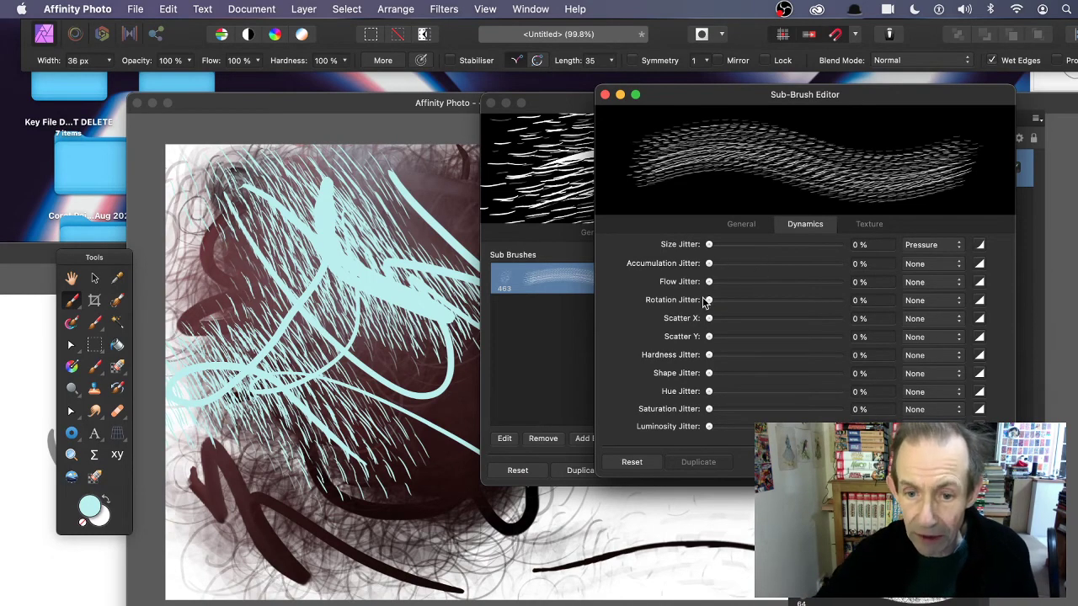
drag(712, 301, 794, 303)
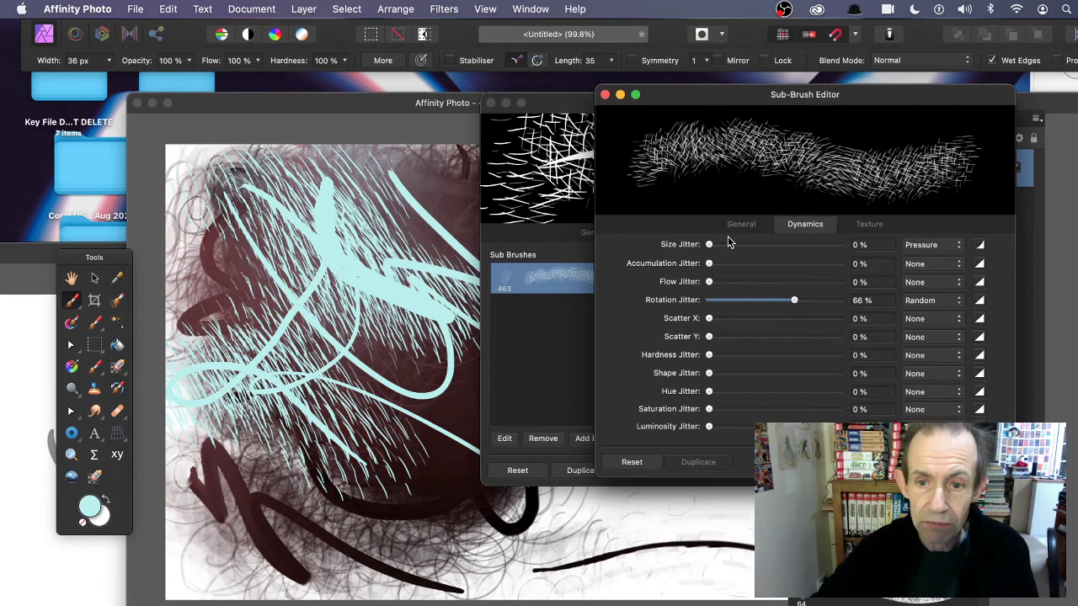
drag(709, 244, 798, 245)
drag(809, 245, 801, 245)
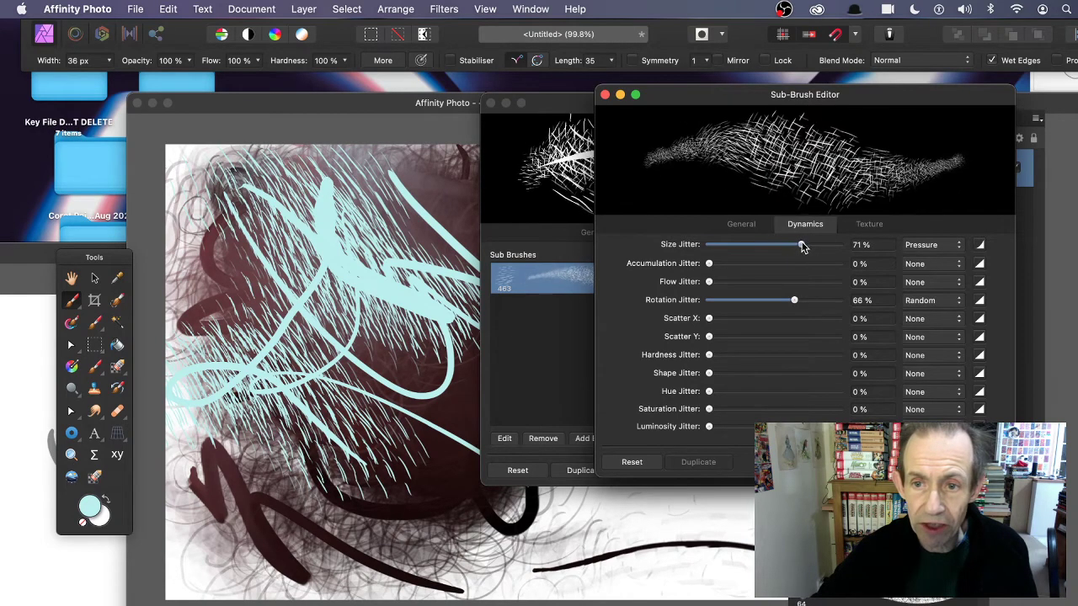
drag(713, 284, 776, 288)
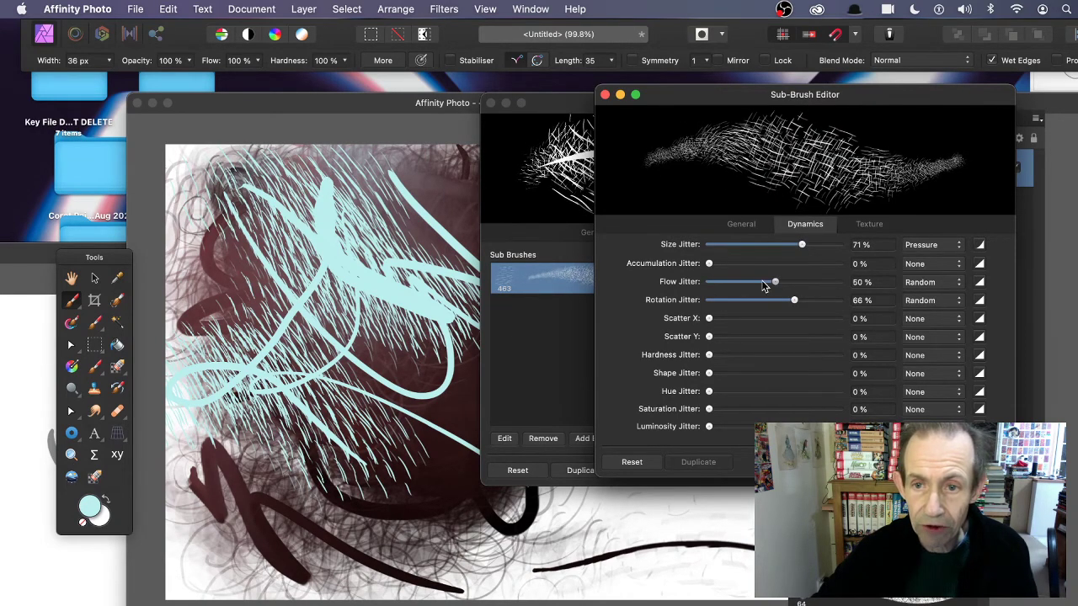
drag(709, 264, 789, 263)
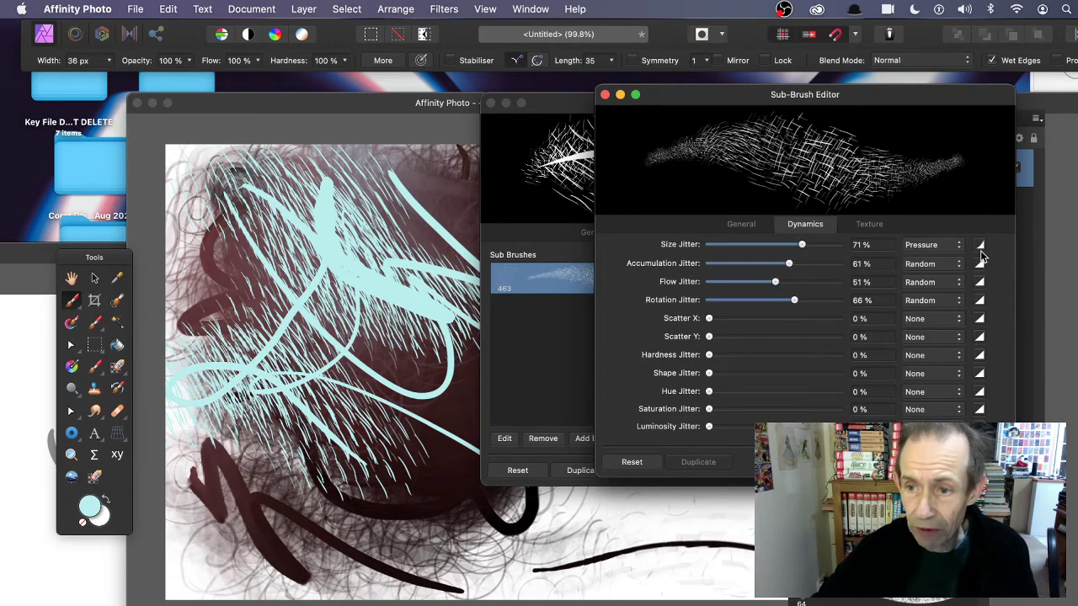
click(980, 245)
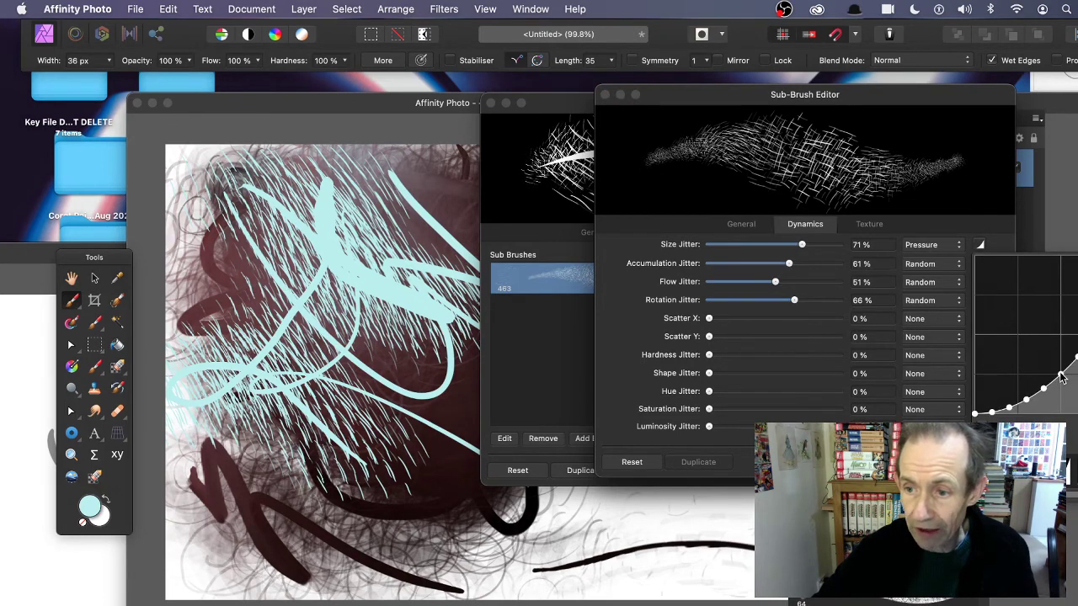
drag(1061, 376, 1052, 322)
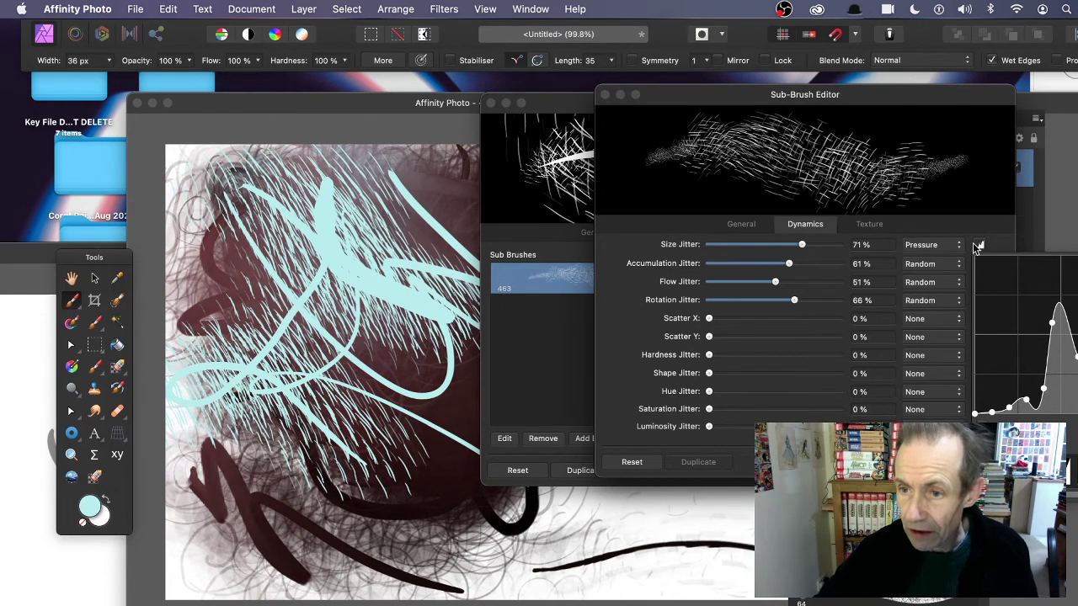
click(762, 193)
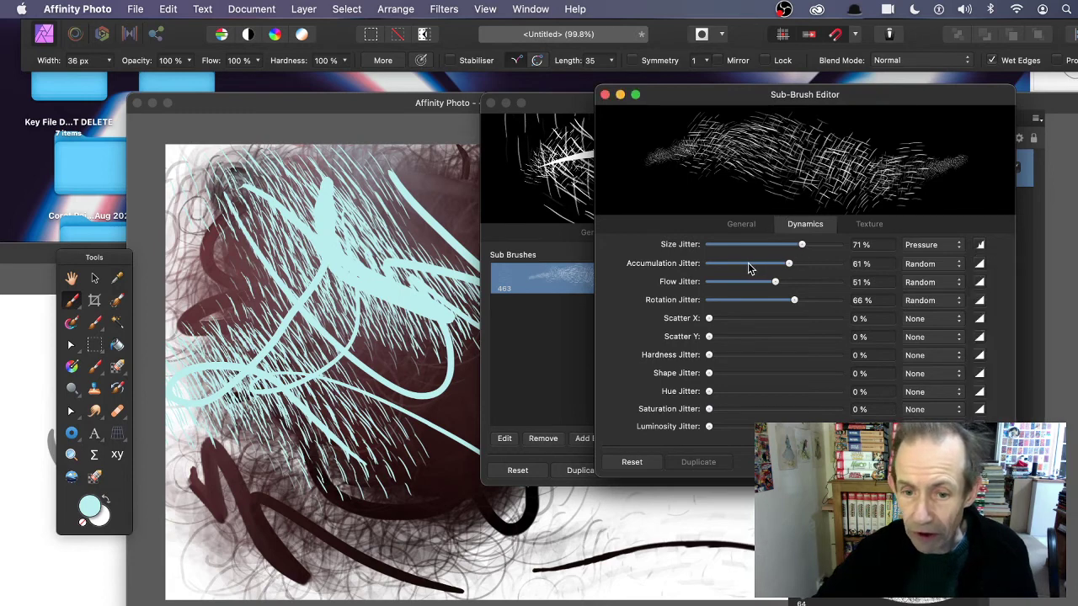
Step: Add hue, saturation and luminosity jitter, with hue at 93% on concave pressure, plus random X scatter
drag(709, 393, 839, 410)
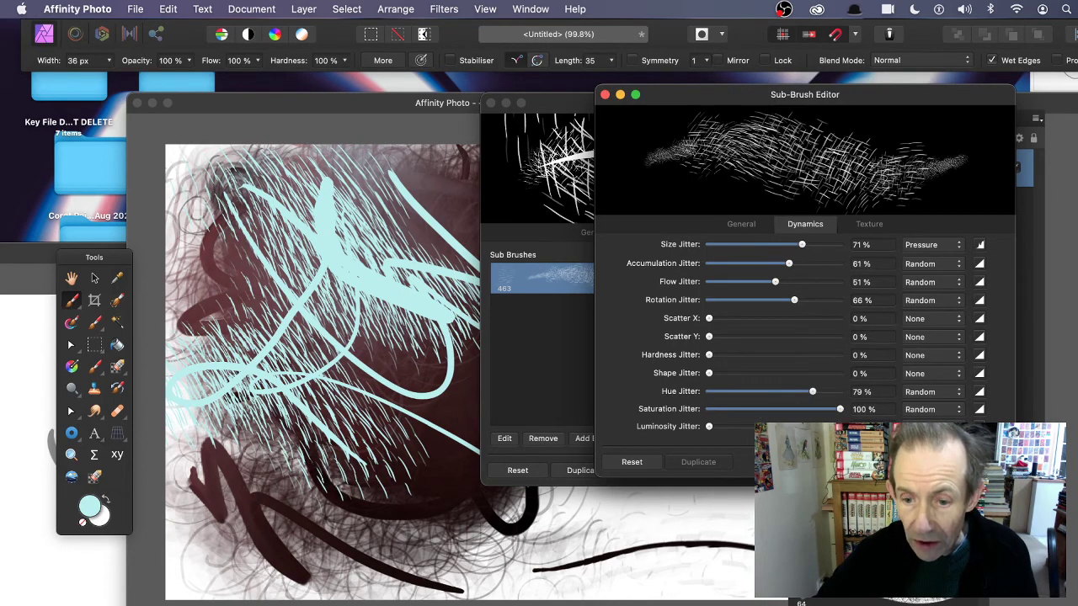
drag(709, 427, 808, 427)
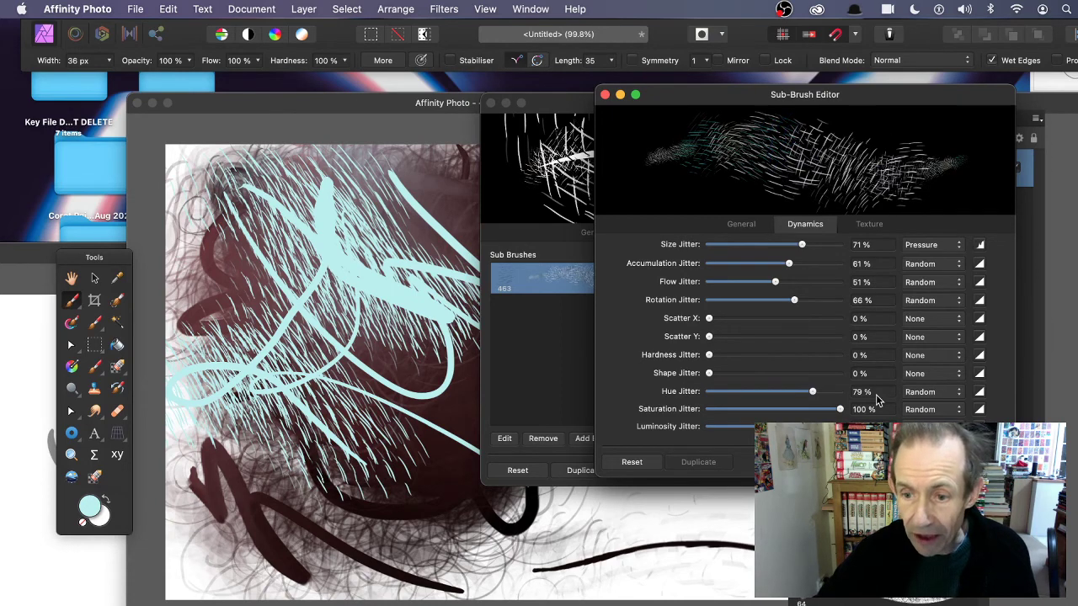
drag(839, 395, 842, 395)
click(932, 392)
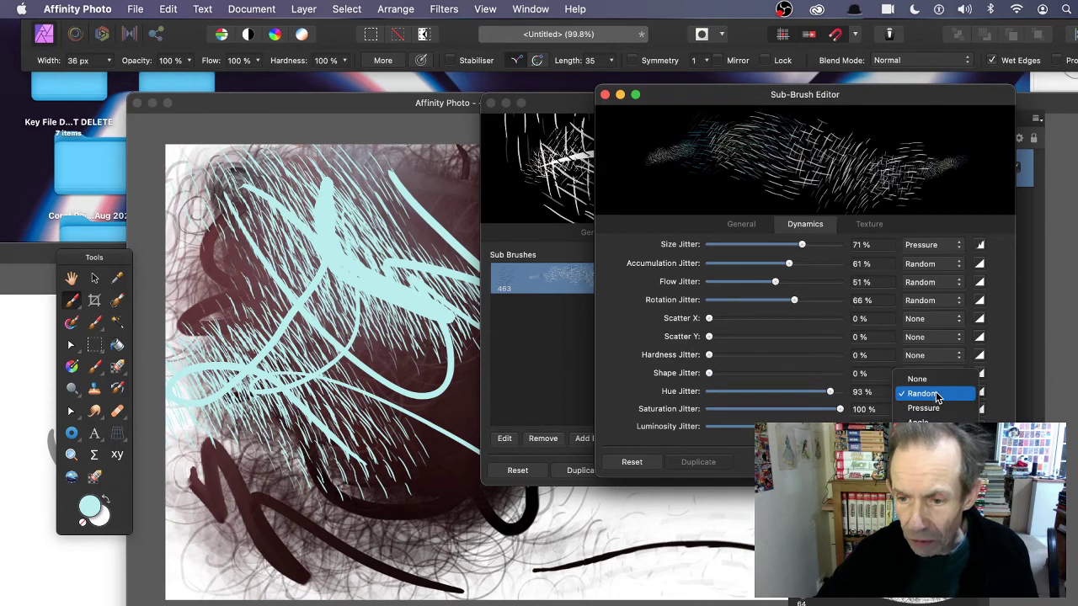
click(941, 409)
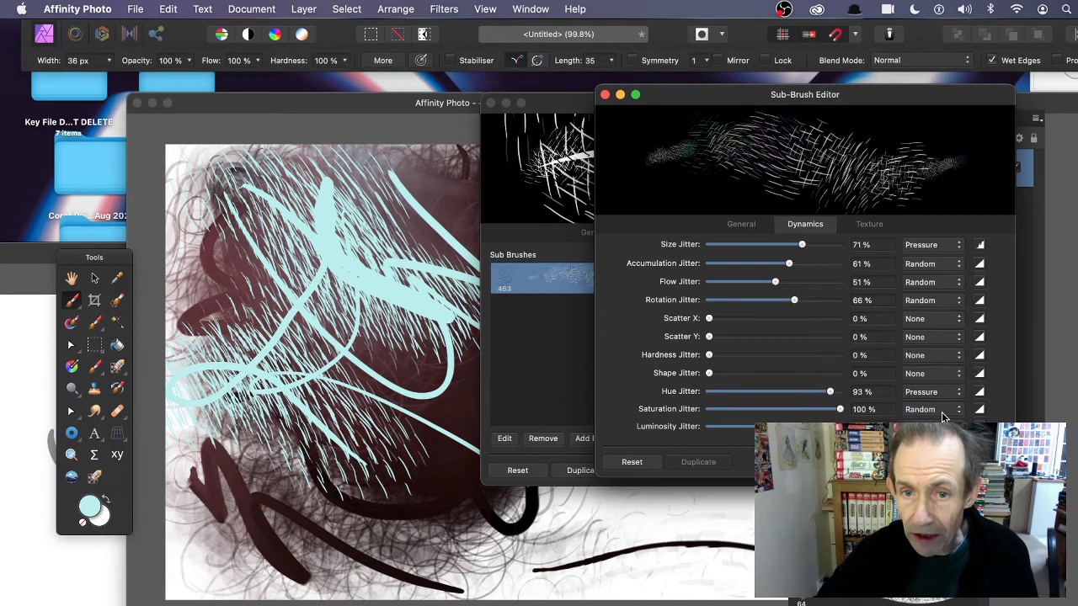
click(979, 393)
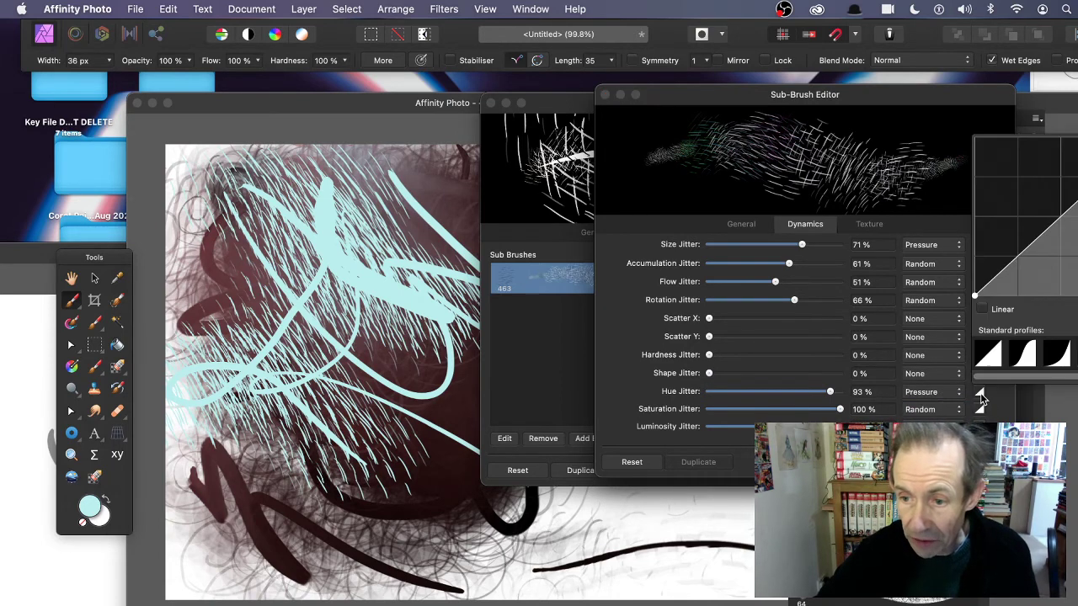
drag(1022, 257, 1071, 211)
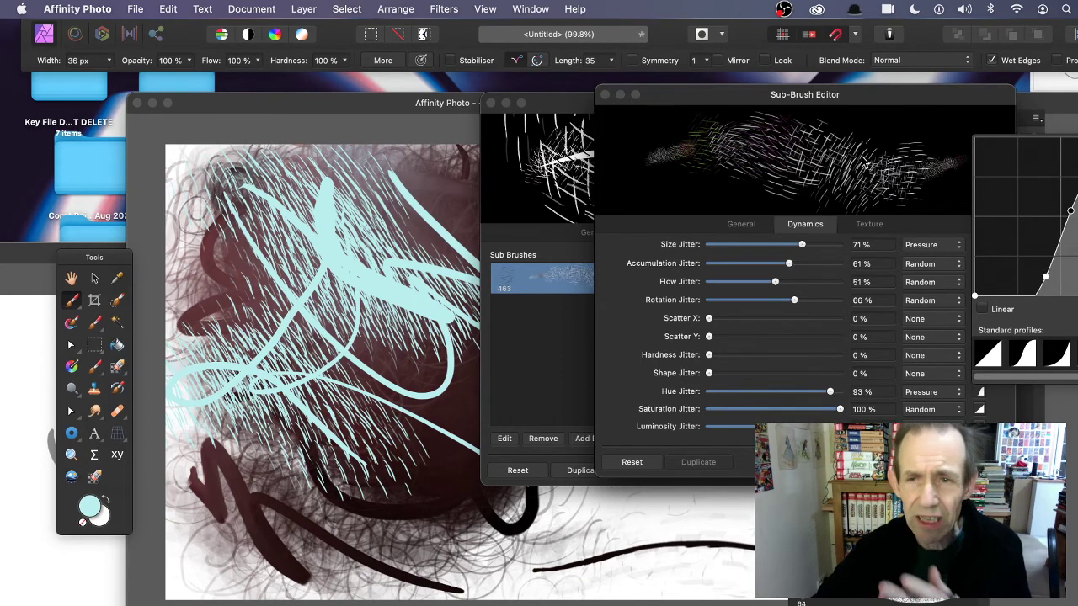
click(867, 160)
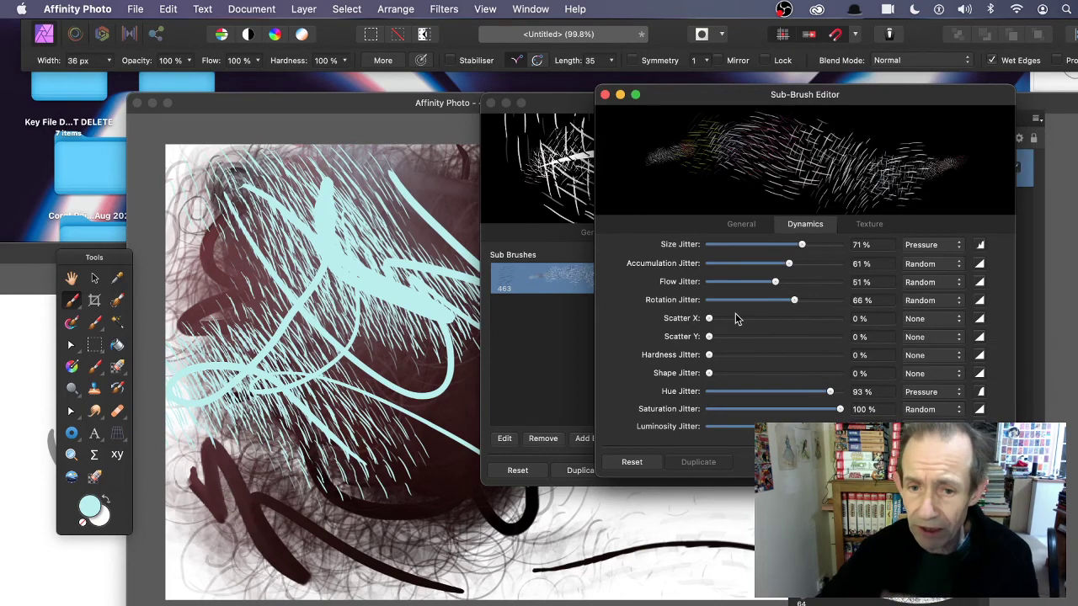
mouse_move(710, 319)
mouse_down()
mouse_move(804, 340)
mouse_move(749, 340)
mouse_move(761, 340)
mouse_up()
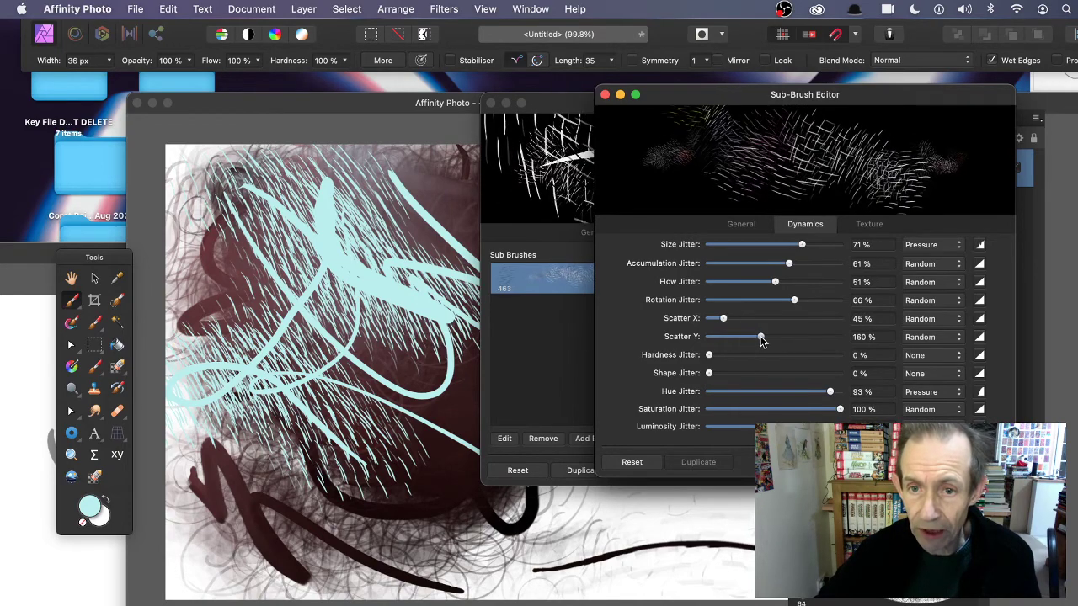
Step: Paint hatched scribbles, switch the brush colour to dark teal #273837, and paint a vertical stroke
key(Escape)
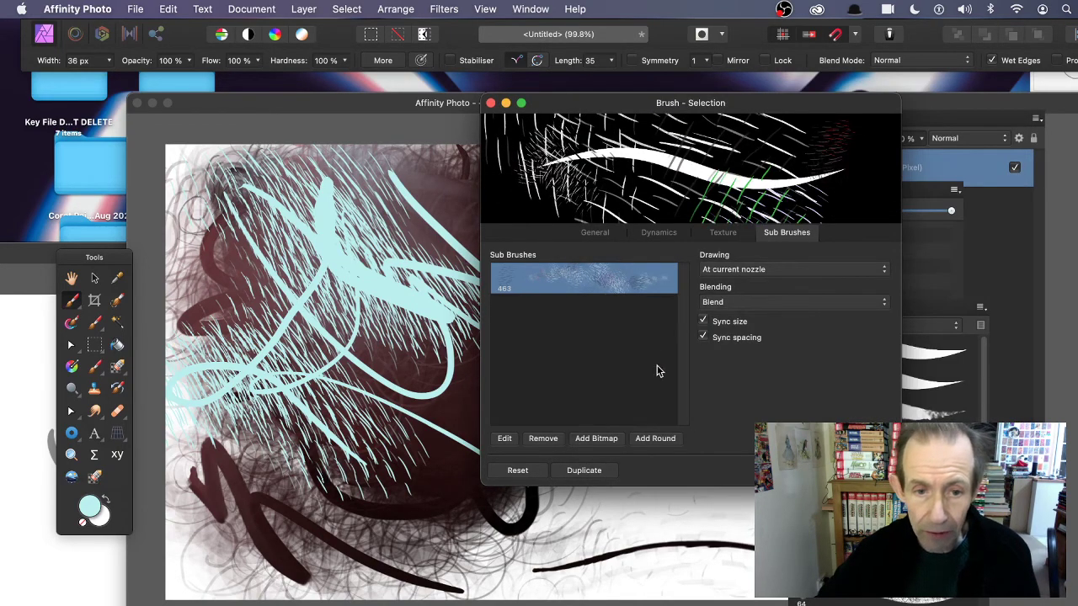
mouse_move(375, 343)
mouse_down()
mouse_move(395, 320)
mouse_move(357, 456)
mouse_move(274, 396)
mouse_move(337, 253)
mouse_move(261, 244)
mouse_move(404, 420)
mouse_move(329, 404)
mouse_move(370, 287)
mouse_move(351, 409)
mouse_move(404, 564)
mouse_move(286, 395)
mouse_move(320, 514)
mouse_move(369, 262)
mouse_move(286, 471)
mouse_up()
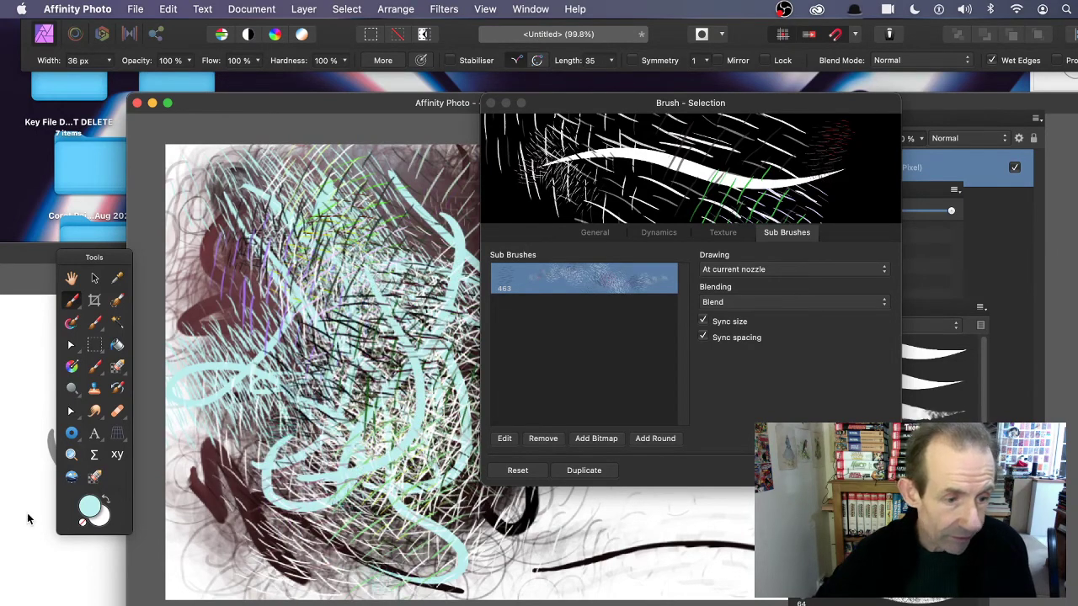
double_click(93, 510)
click(270, 468)
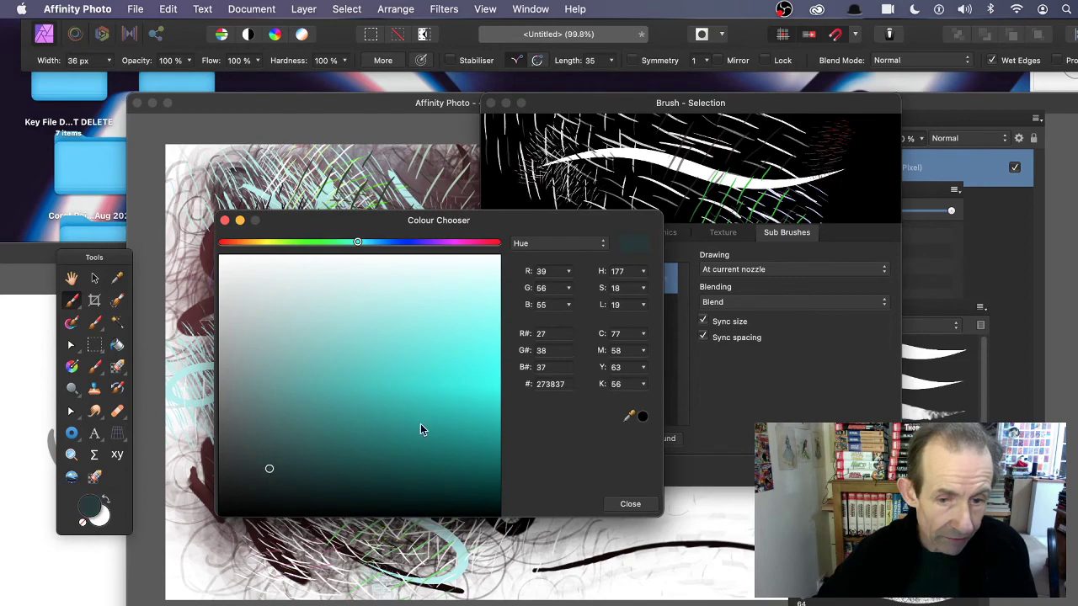
click(640, 509)
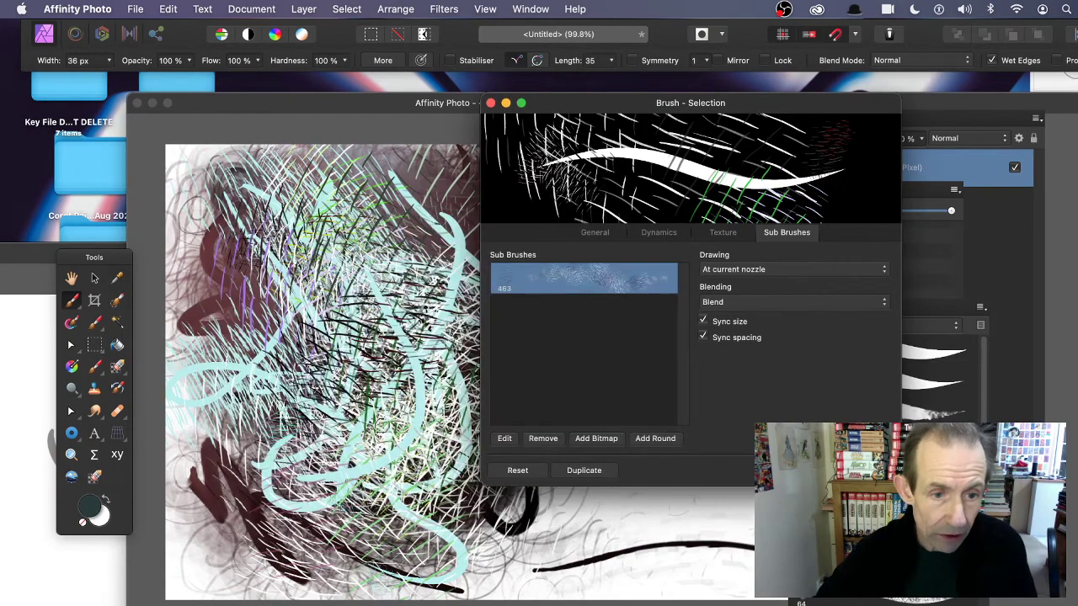
mouse_move(380, 424)
mouse_down()
mouse_move(337, 186)
mouse_move(303, 472)
mouse_move(308, 189)
mouse_move(387, 370)
mouse_move(471, 193)
mouse_up()
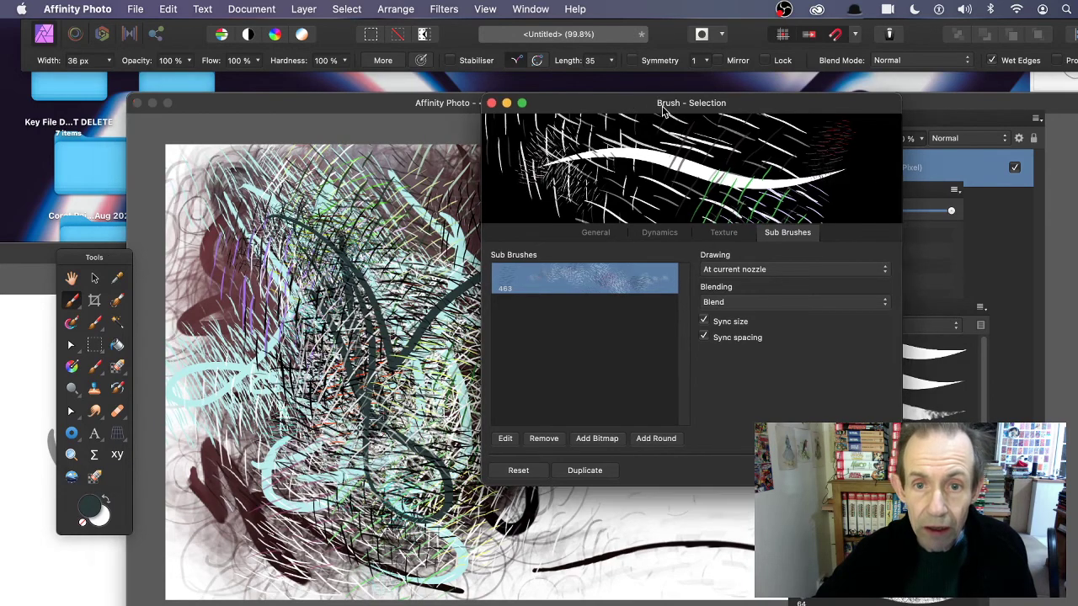
Step: Paint dark teal looping strokes across the canvas
mouse_move(655, 103)
mouse_down()
mouse_move(794, 102)
mouse_move(868, 127)
mouse_up()
mouse_move(638, 349)
mouse_down()
mouse_move(539, 252)
mouse_move(471, 472)
mouse_move(589, 337)
mouse_move(521, 581)
mouse_move(567, 409)
mouse_move(543, 303)
mouse_move(219, 547)
mouse_move(219, 211)
mouse_move(404, 253)
mouse_move(471, 320)
mouse_move(354, 370)
mouse_move(387, 286)
mouse_move(404, 362)
mouse_move(219, 337)
mouse_move(362, 303)
mouse_move(494, 312)
mouse_move(581, 261)
mouse_move(388, 244)
mouse_move(539, 345)
mouse_move(503, 308)
mouse_move(547, 354)
mouse_move(421, 353)
mouse_move(354, 194)
mouse_move(357, 158)
mouse_move(404, 169)
mouse_up()
click(138, 10)
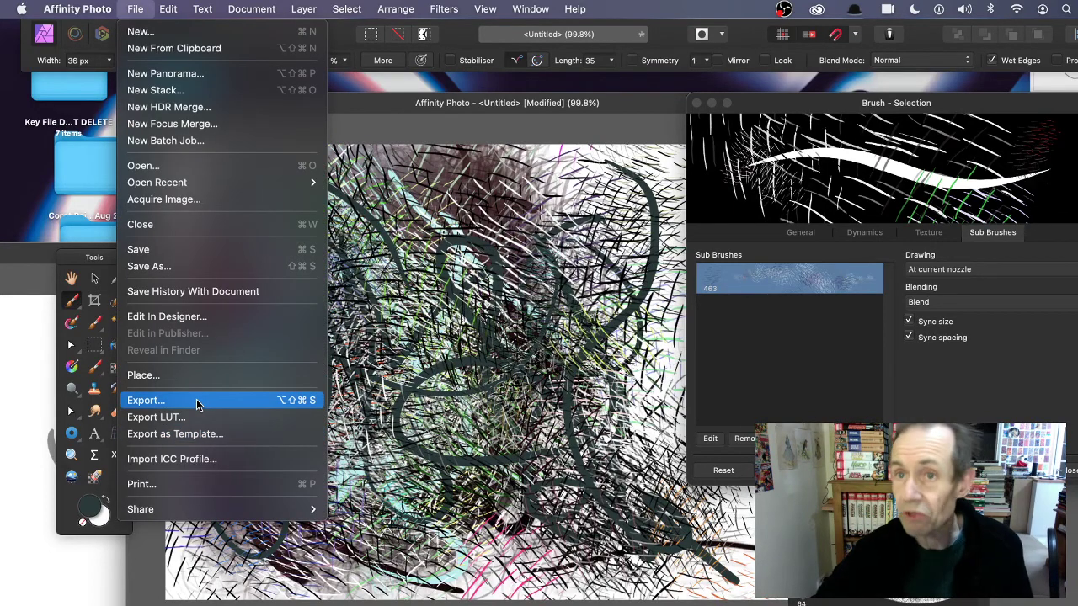
click(547, 334)
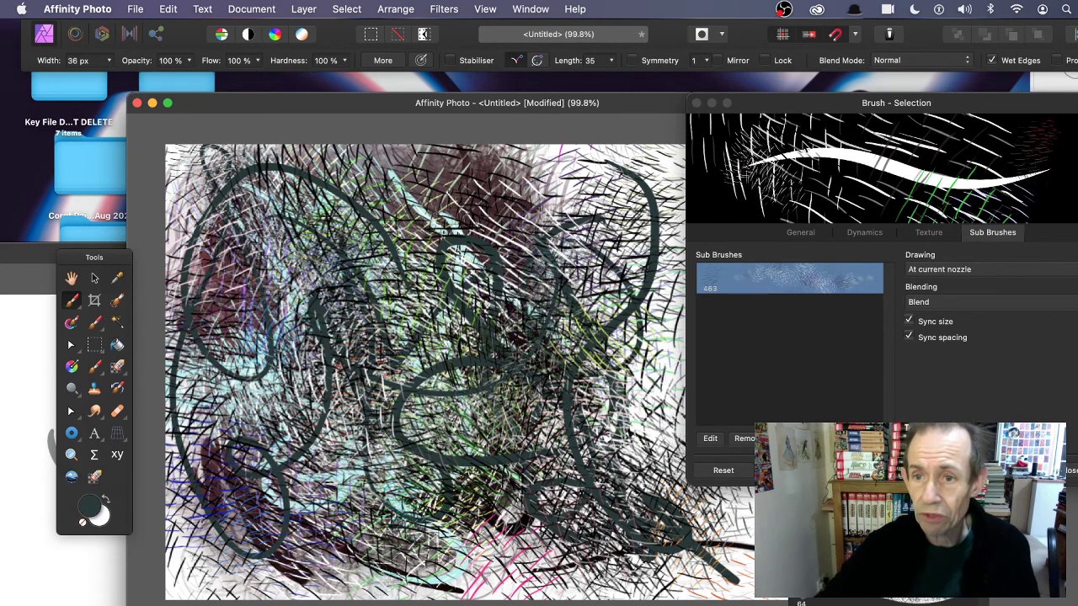
drag(837, 110, 717, 110)
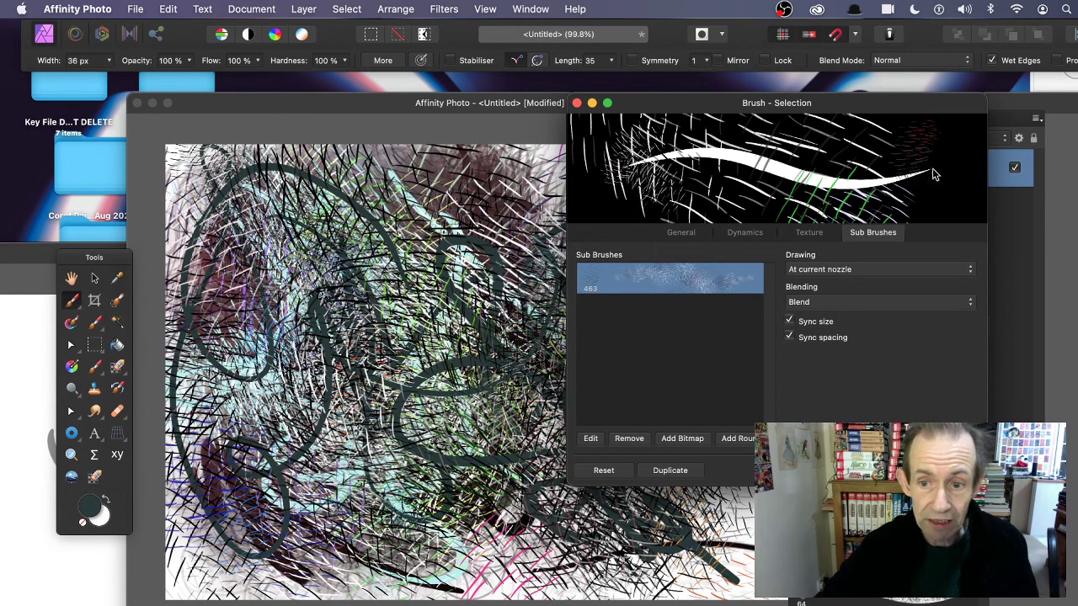
Step: Try Erase as the sub-brush blending, then set it back to Blend
click(832, 308)
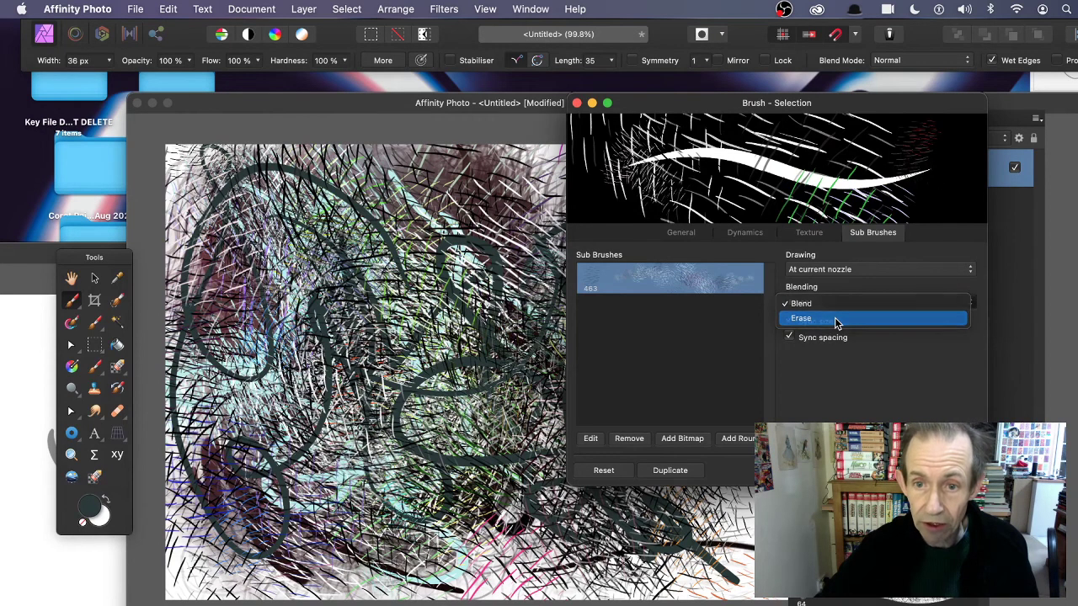
click(836, 321)
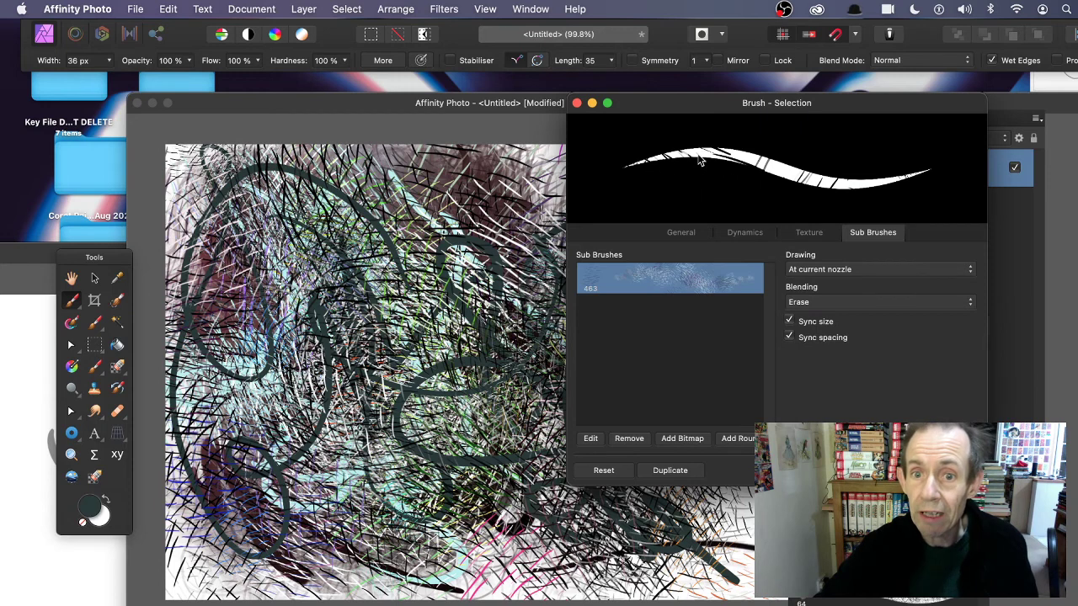
click(859, 300)
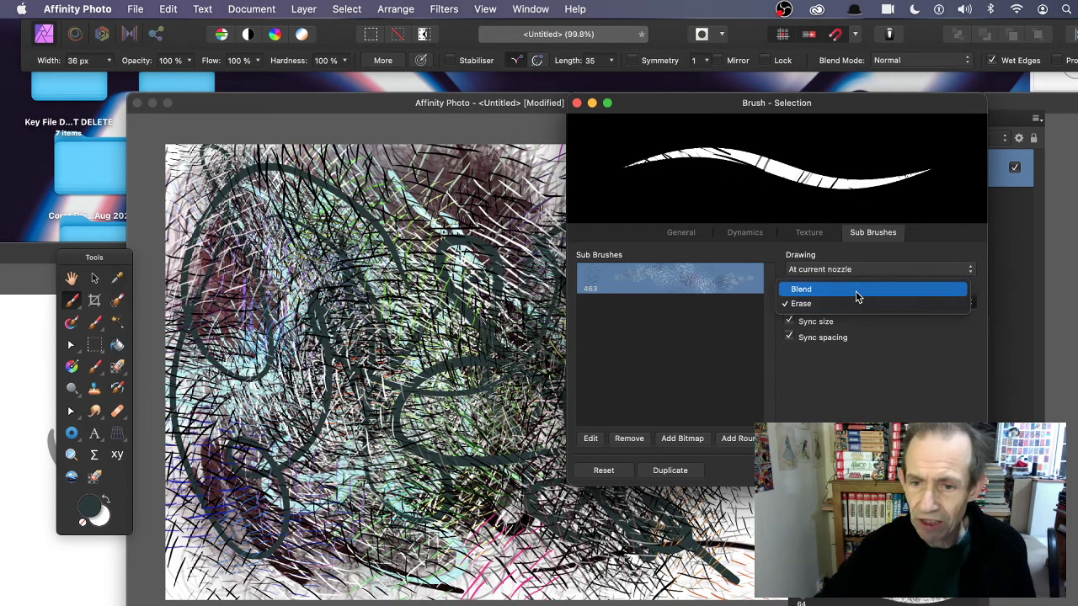
click(858, 288)
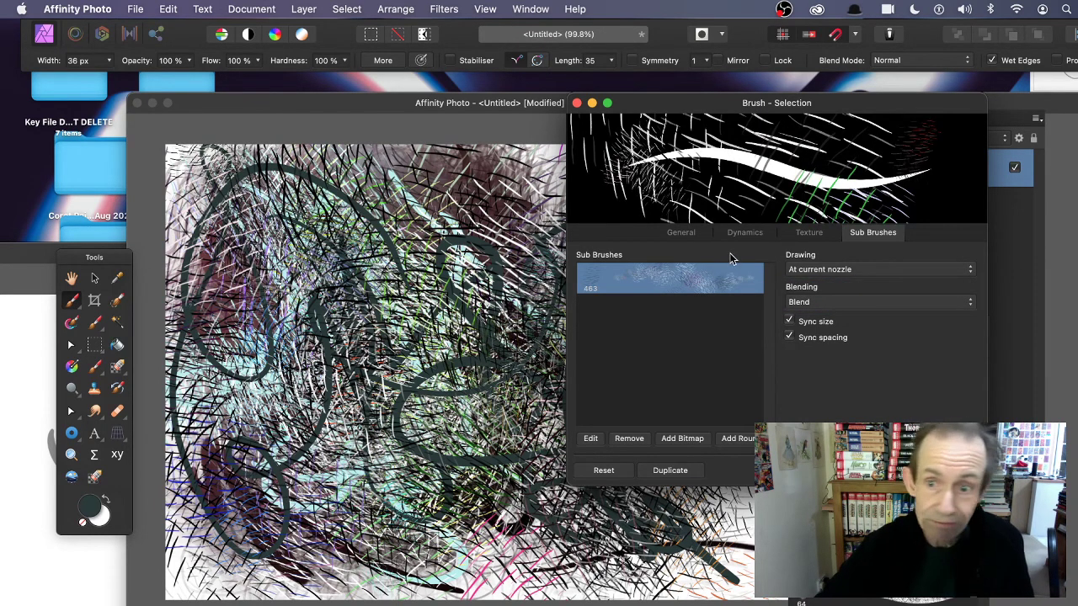
Step: Cycle the sub-brush drawing position back to At current nozzle and close the brush editor
click(882, 271)
click(876, 285)
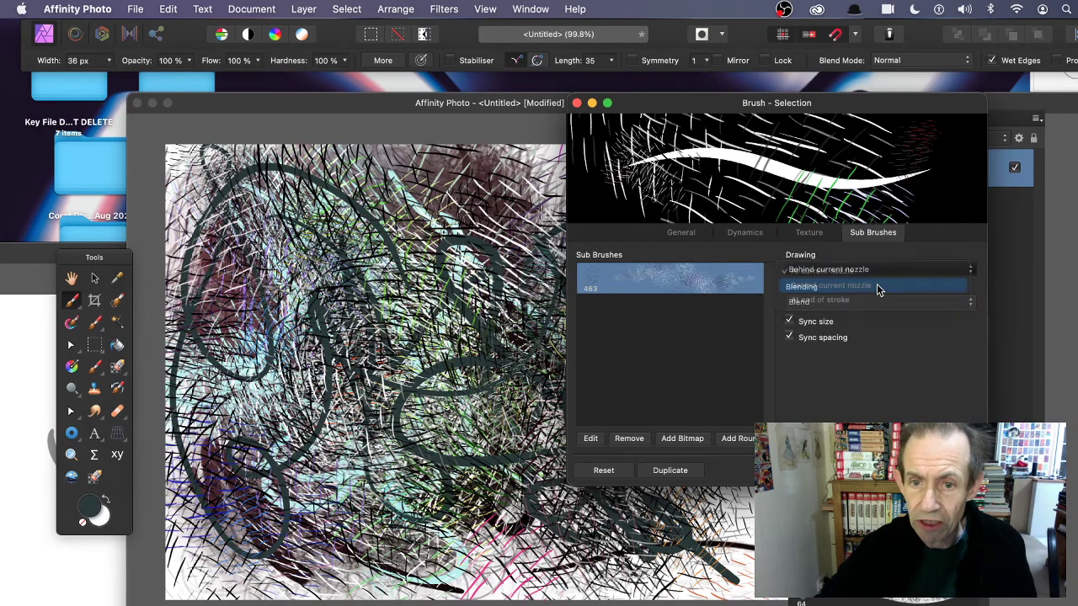
click(846, 271)
click(846, 285)
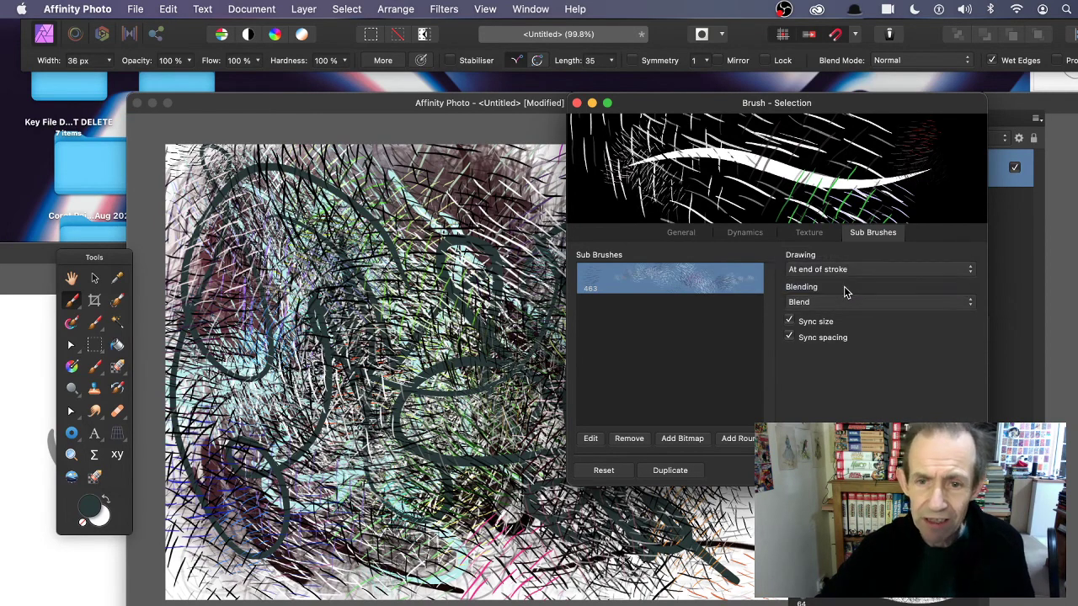
click(855, 270)
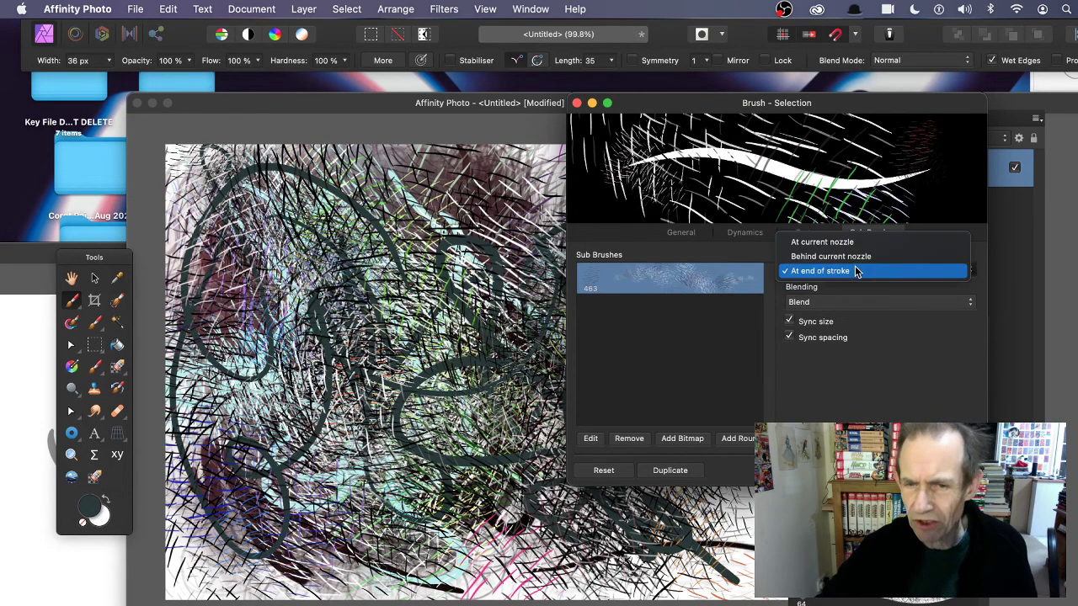
click(859, 258)
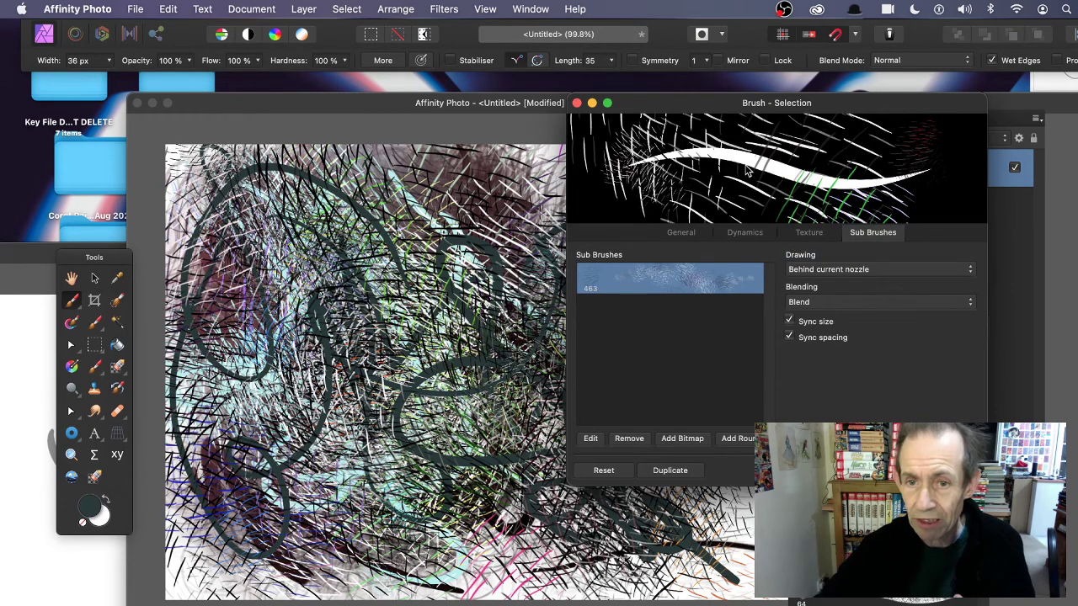
click(857, 270)
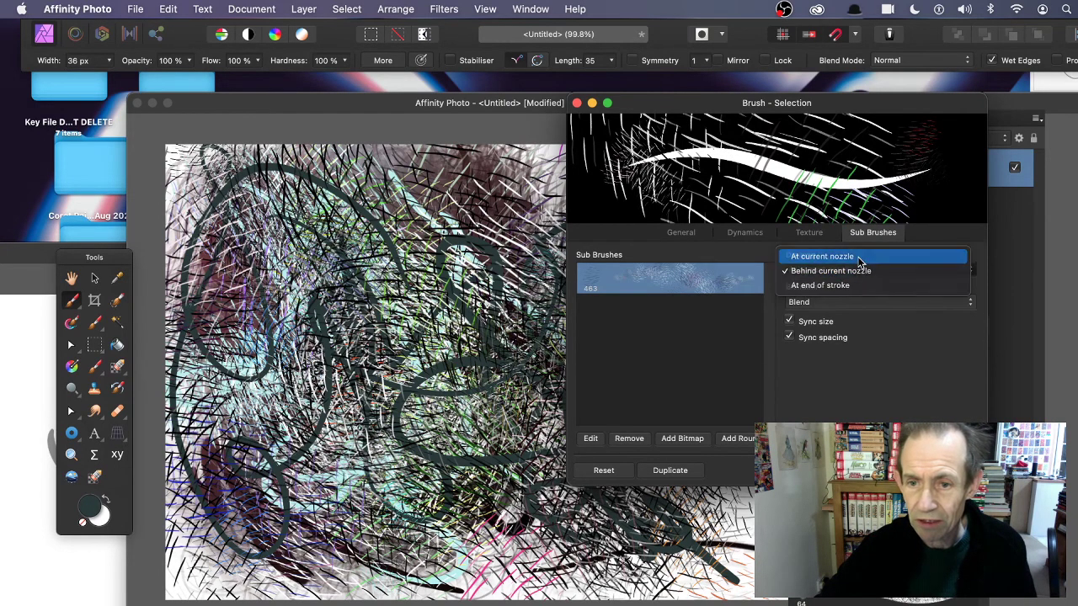
click(861, 256)
click(576, 102)
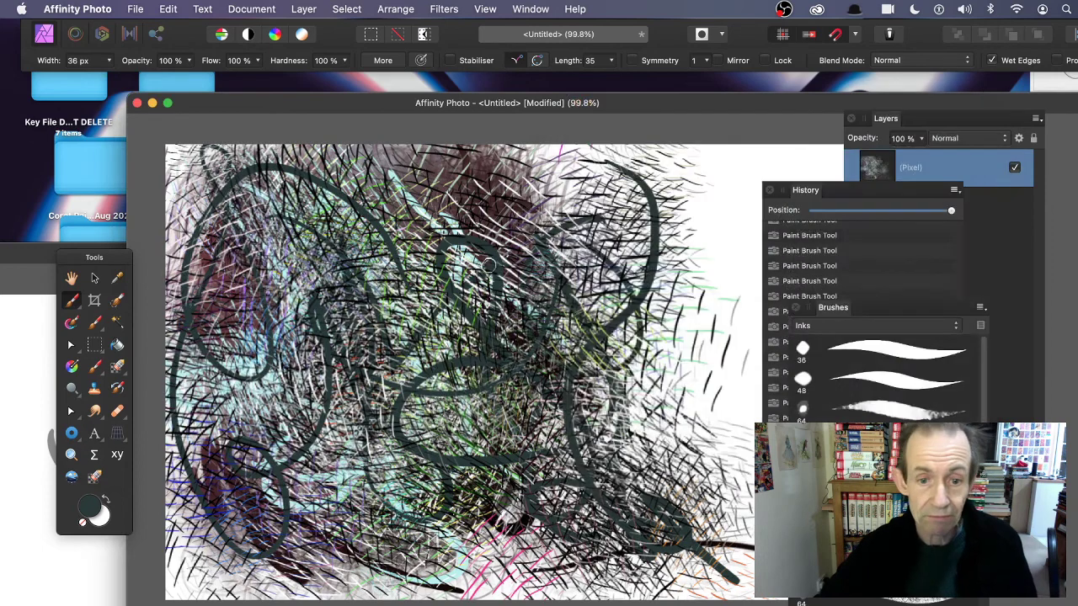